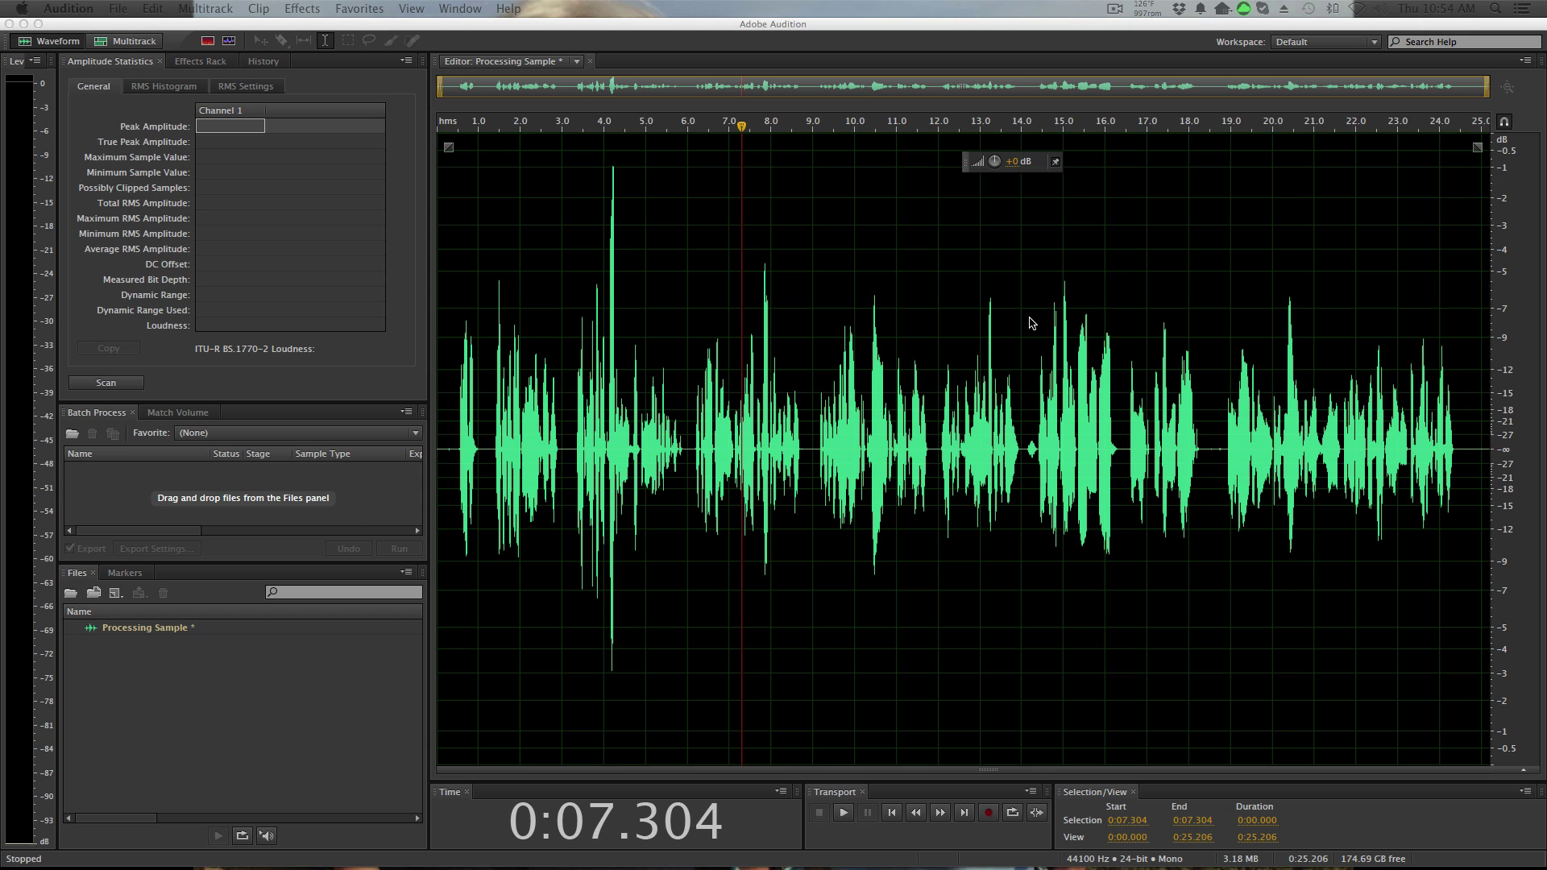
Lower the volume of the whole Processing Sample recording with the on-waveform gain control
click(996, 165)
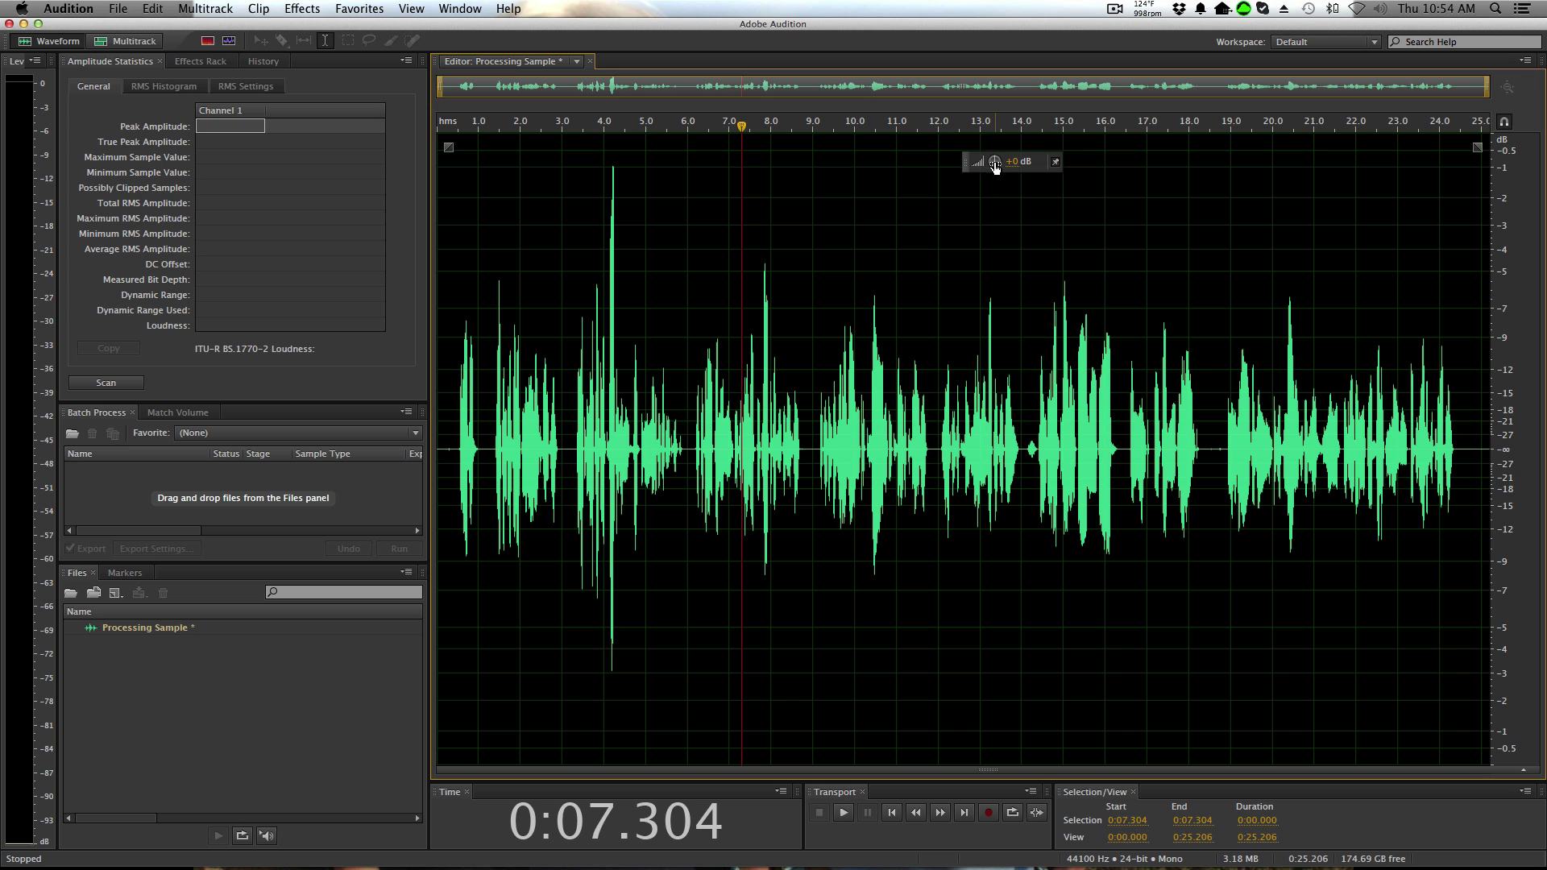
drag(997, 164, 982, 207)
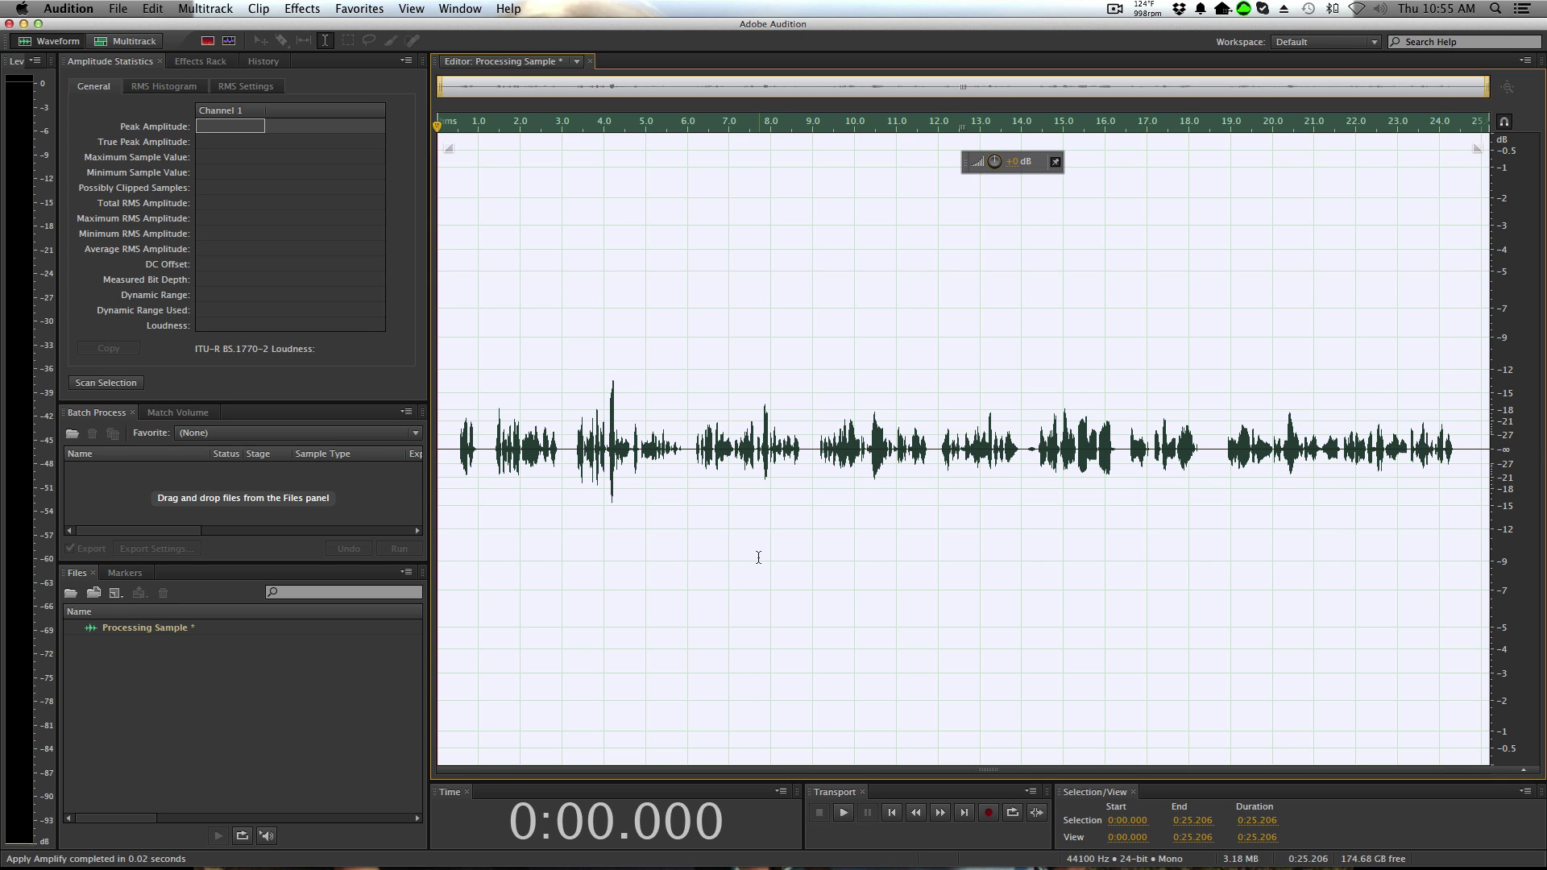
Normalize the whole recording to -3 dB, using decibels instead of percent
click(309, 7)
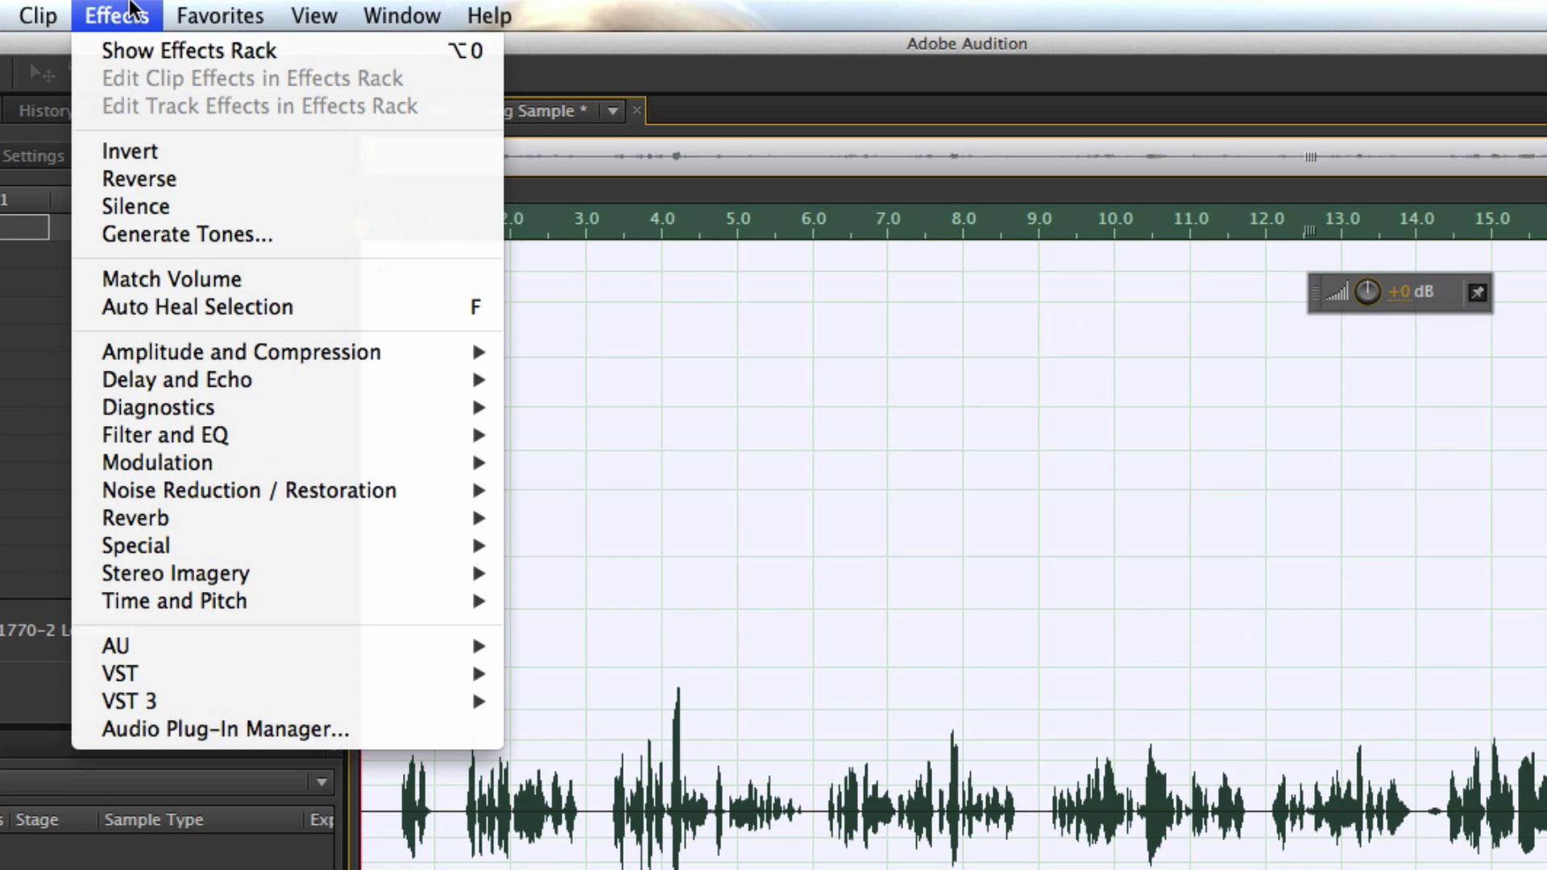
mouse_move(420, 354)
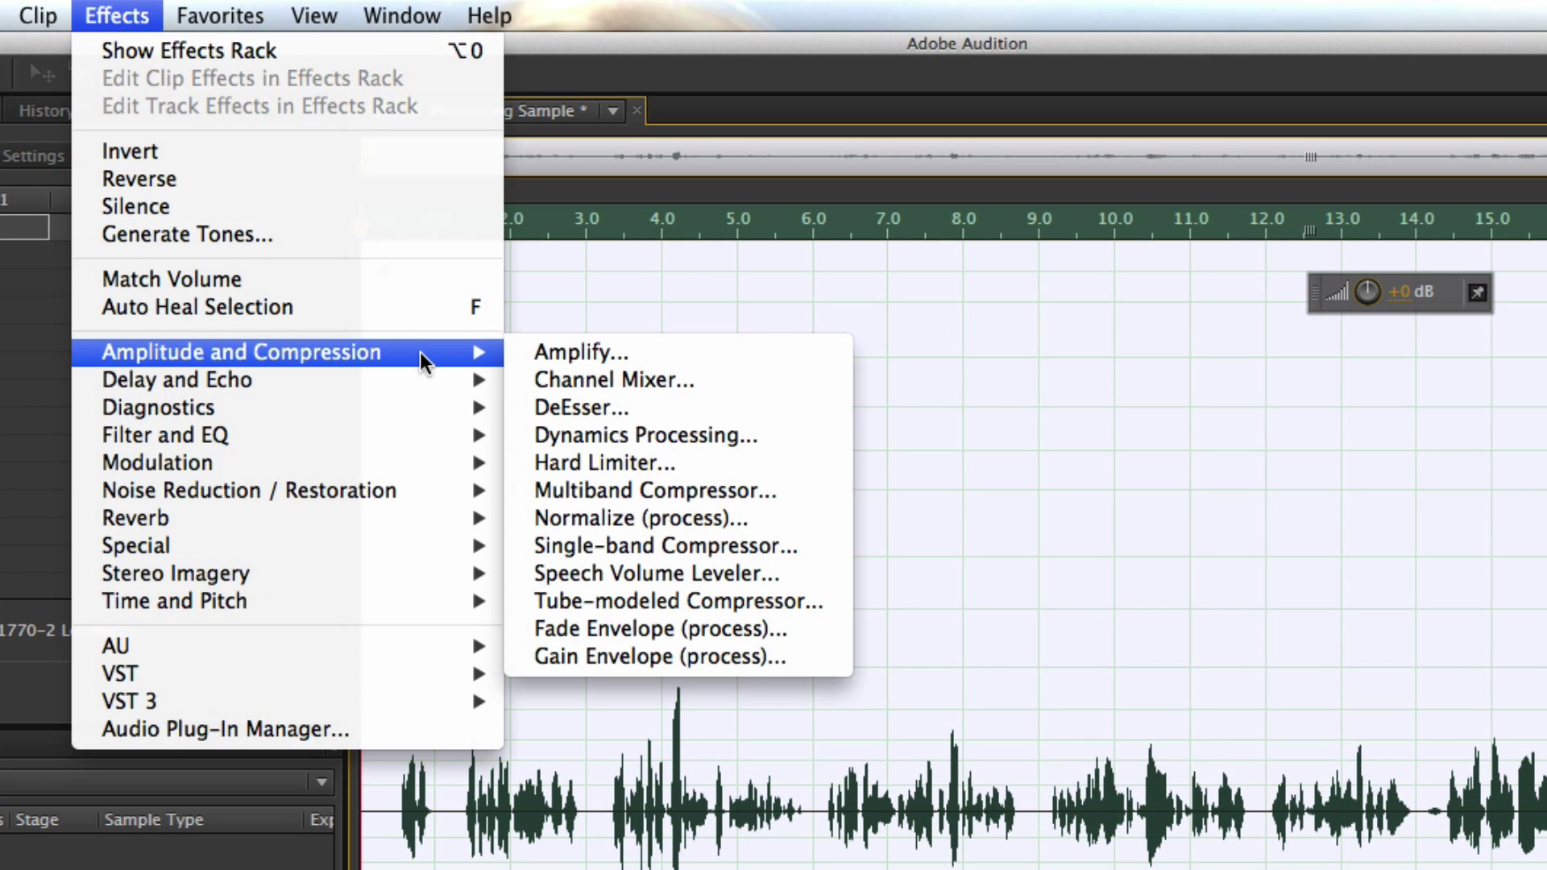
click(644, 519)
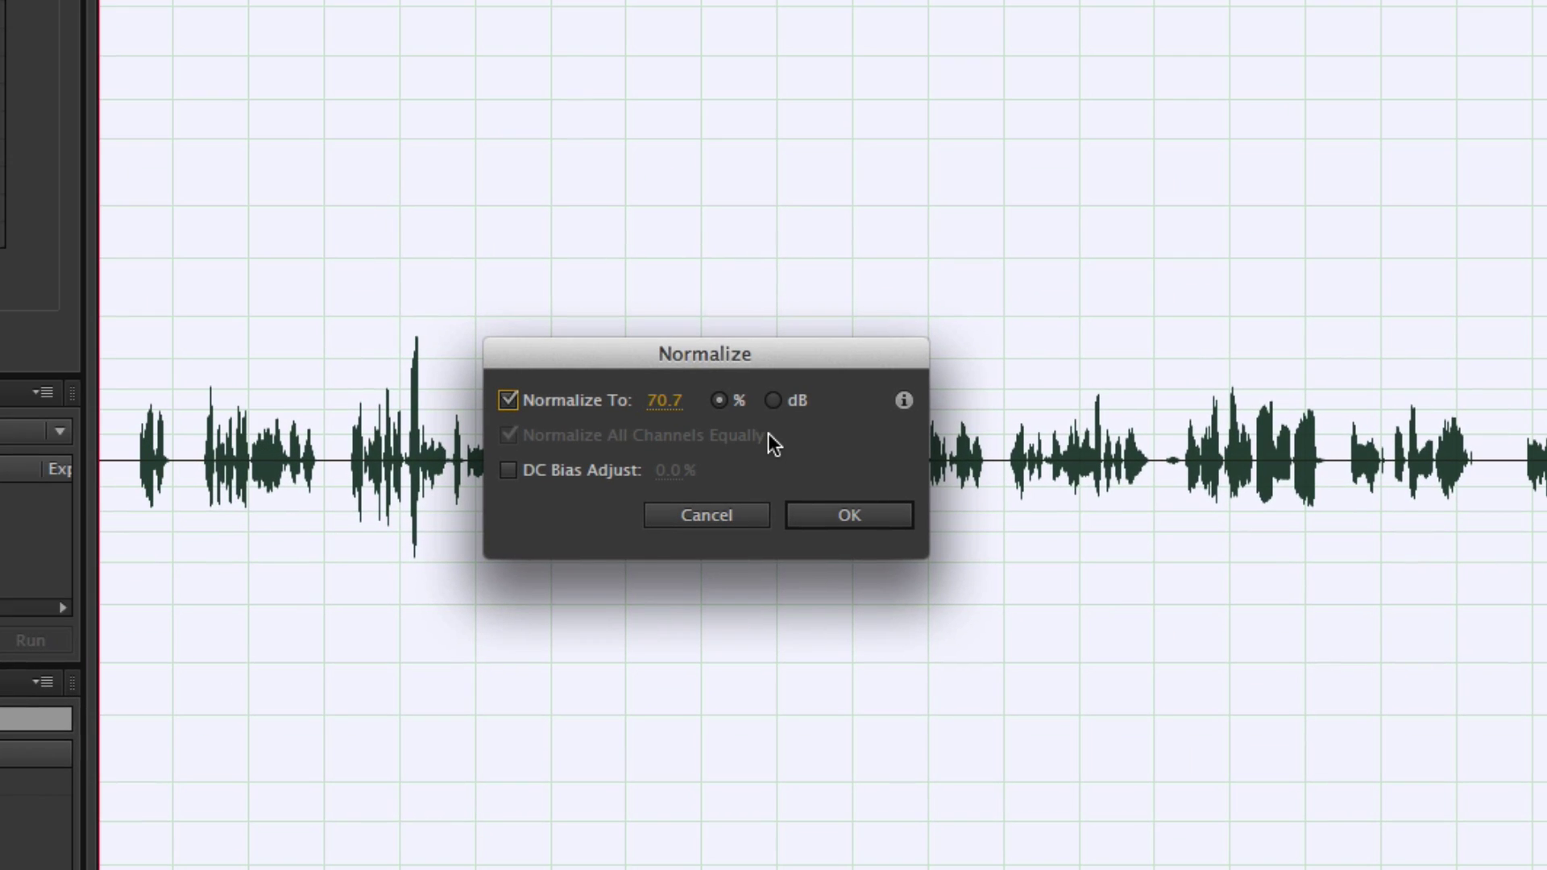
click(772, 400)
click(654, 401)
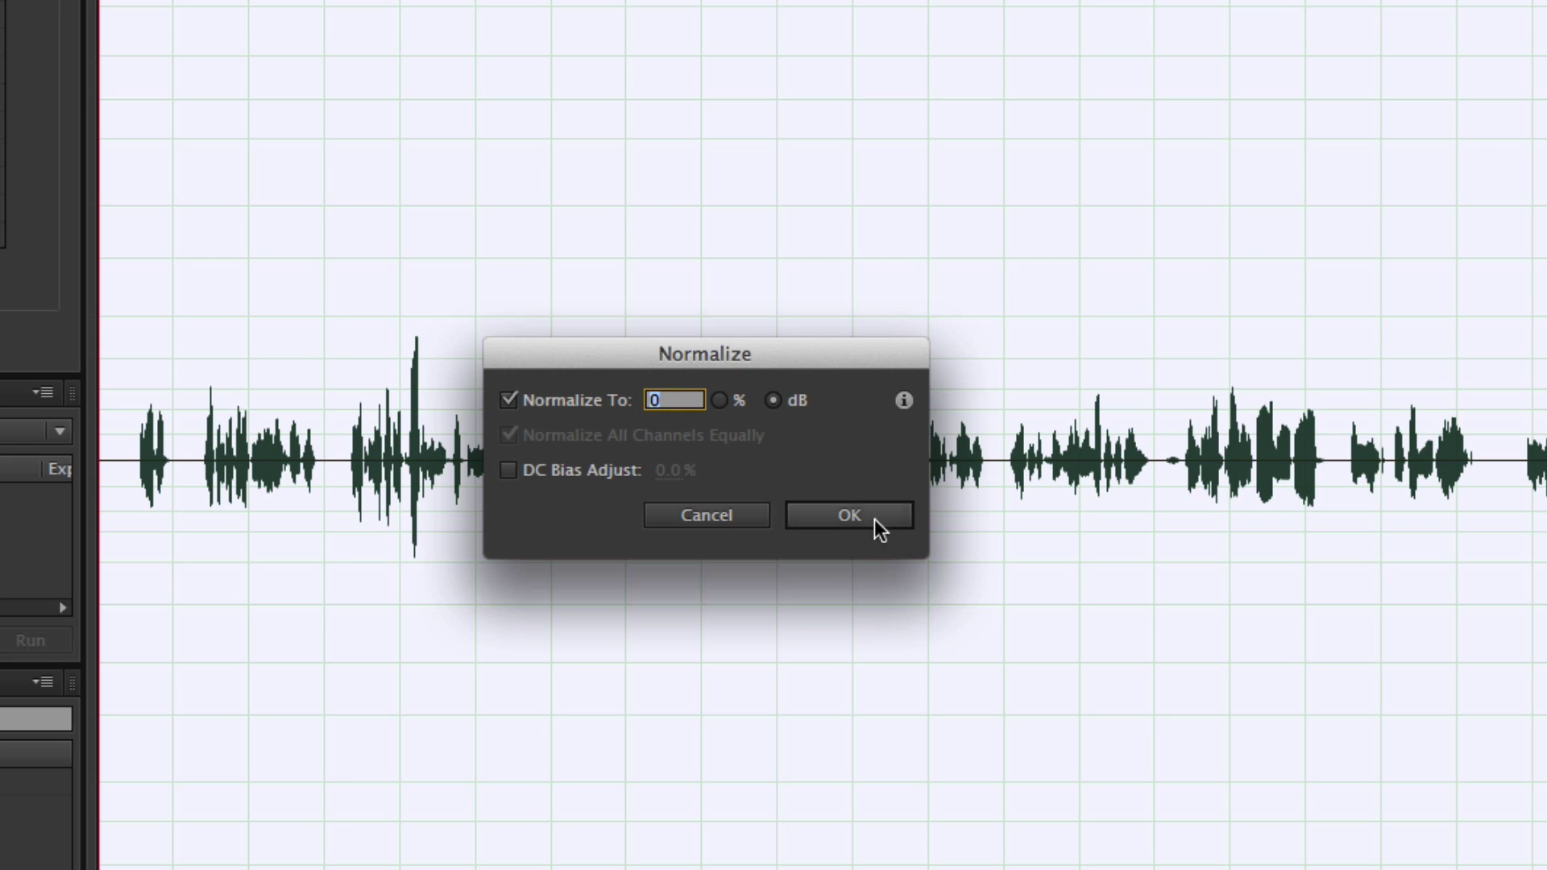
text(-3)
key(Return)
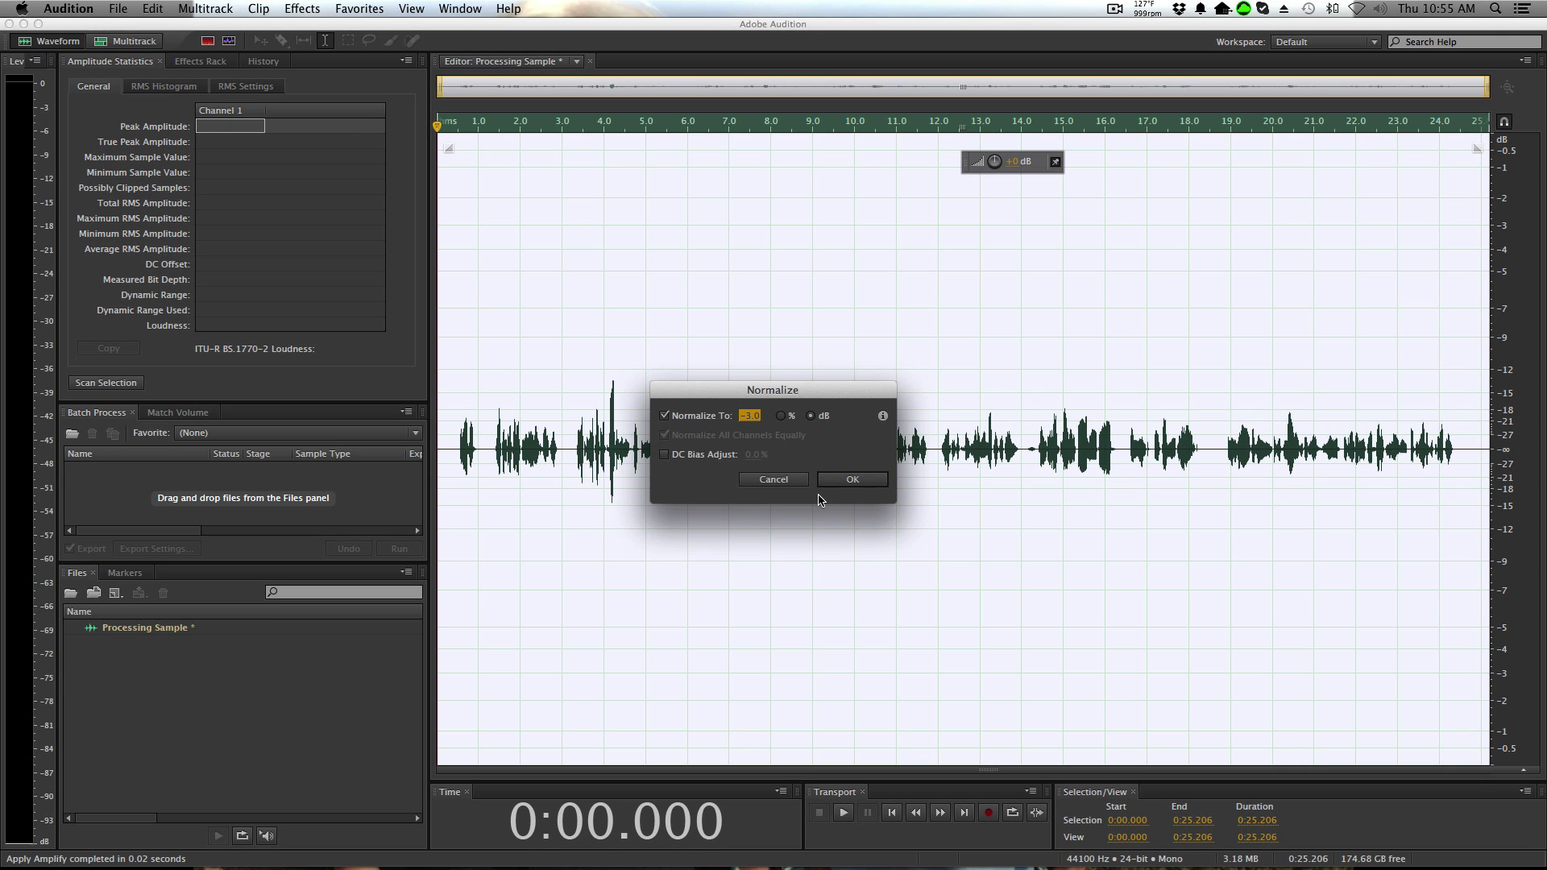
drag(805, 385, 1057, 261)
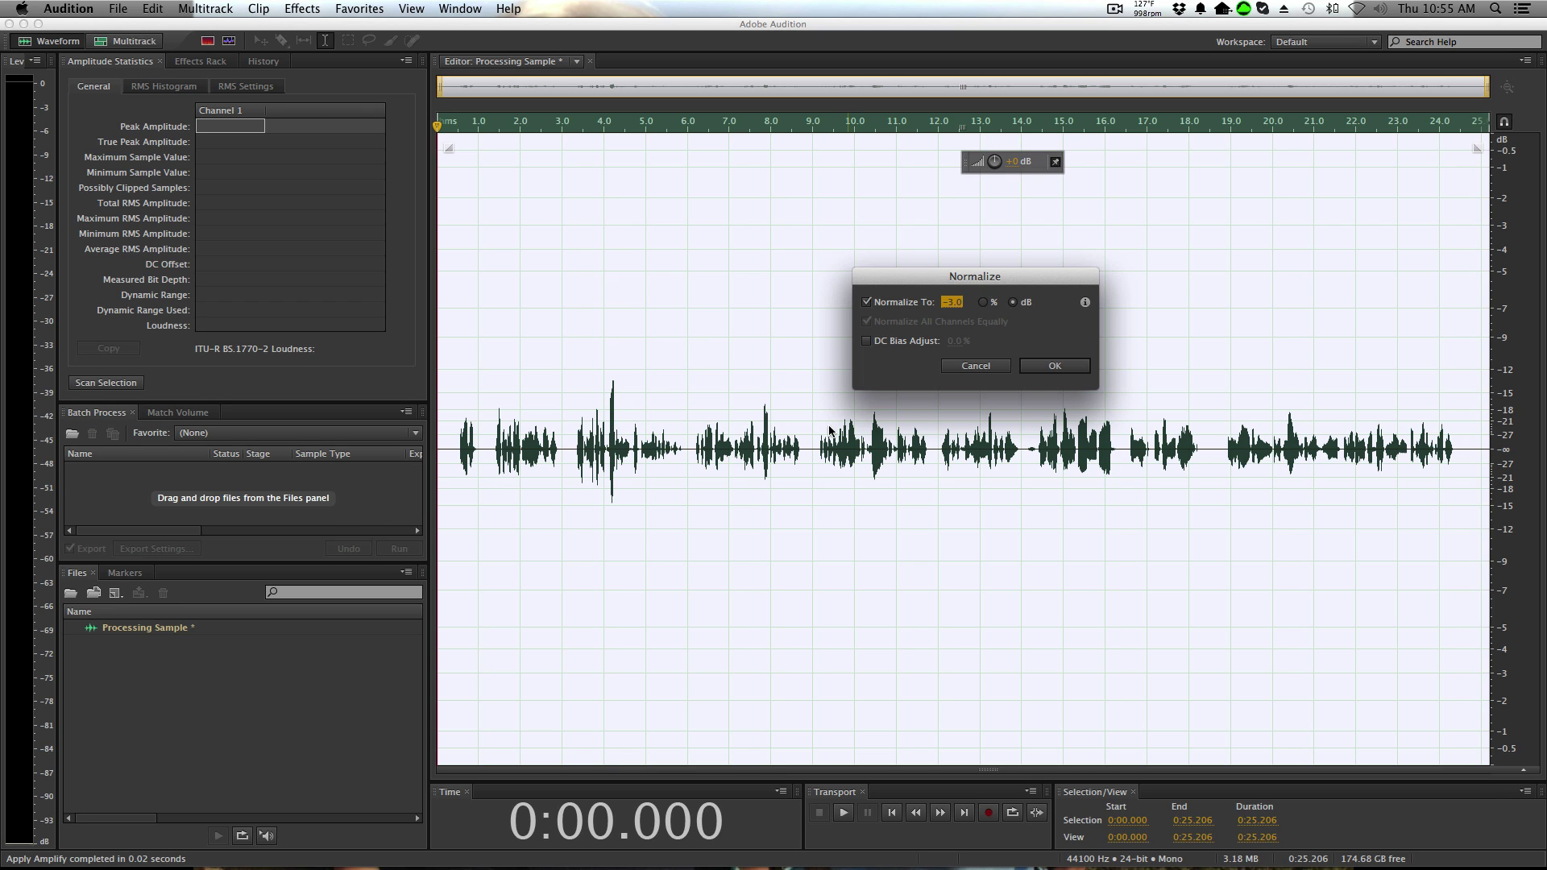
click(1055, 366)
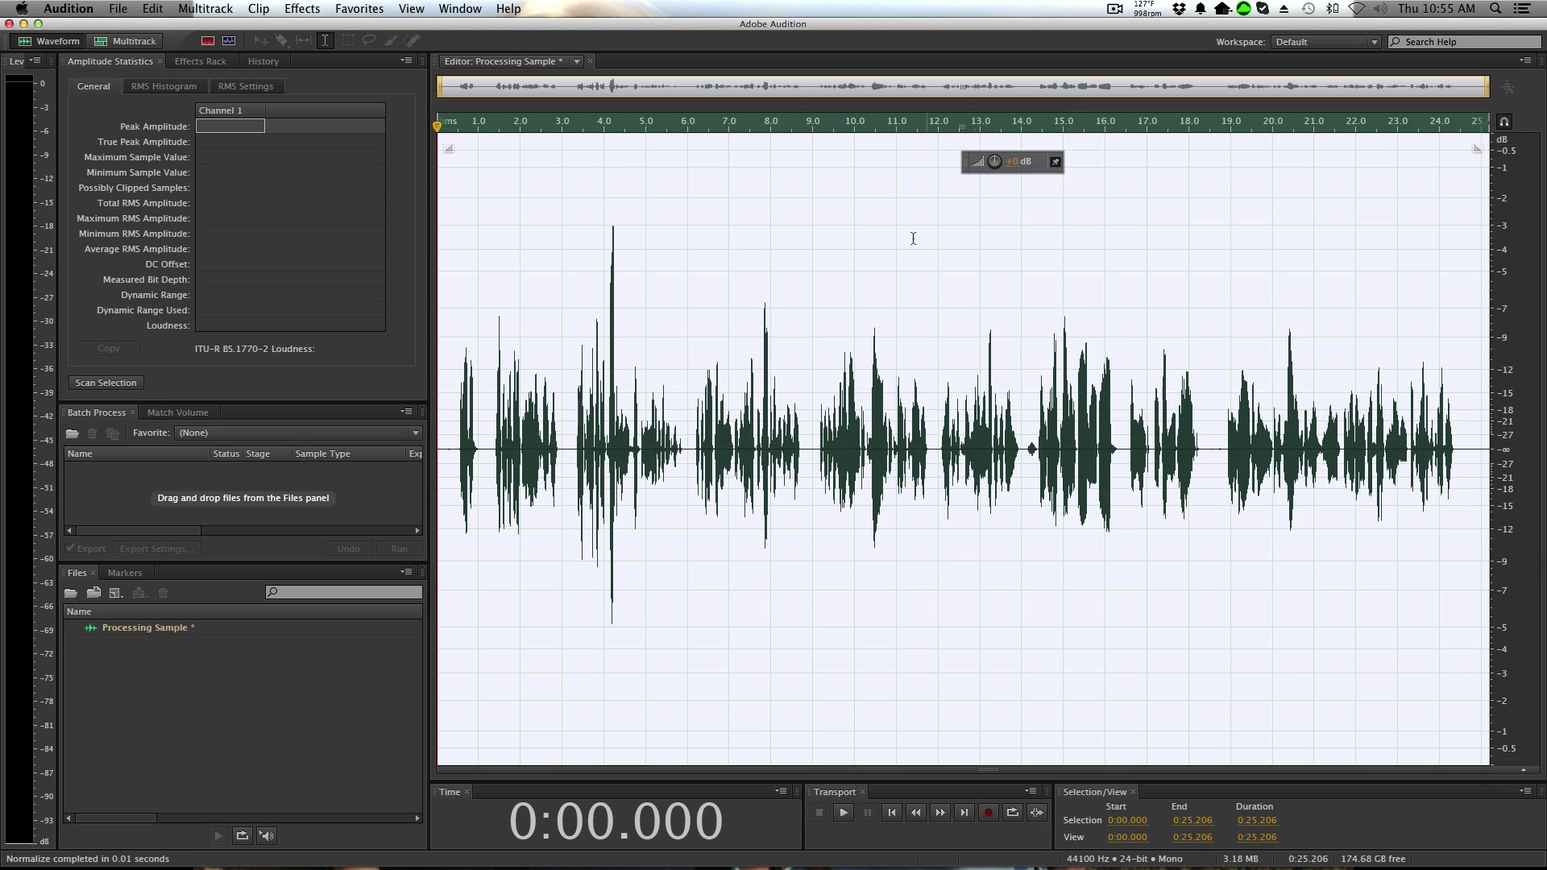
Examine the loudest peak near 4.2 seconds against the decibel scale and clear the selection
scroll(609, 233, up, 15)
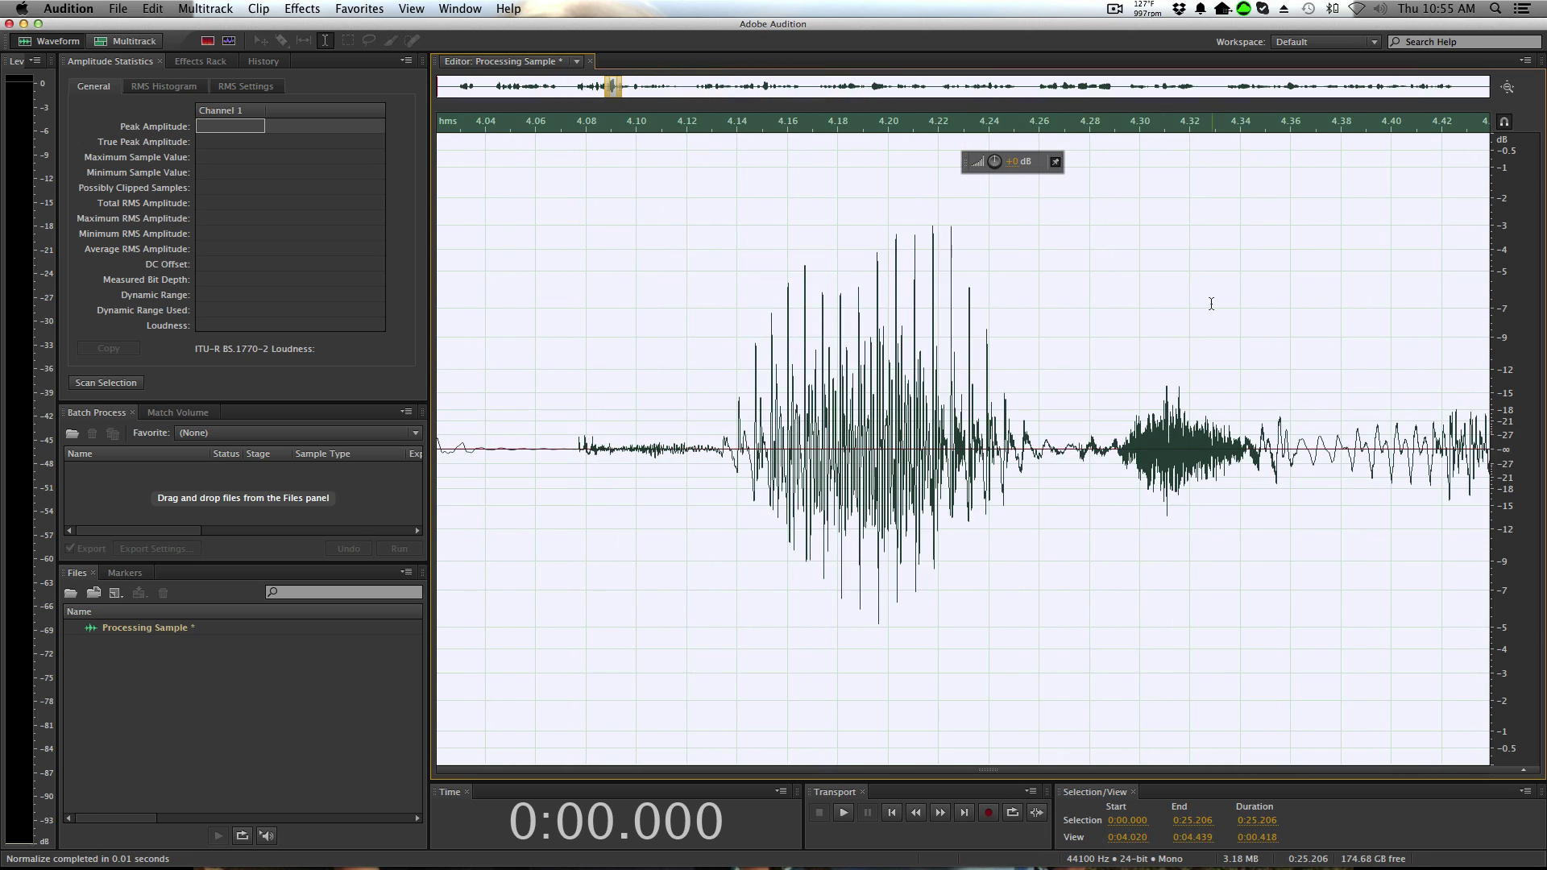
scroll(1211, 304, left, 5)
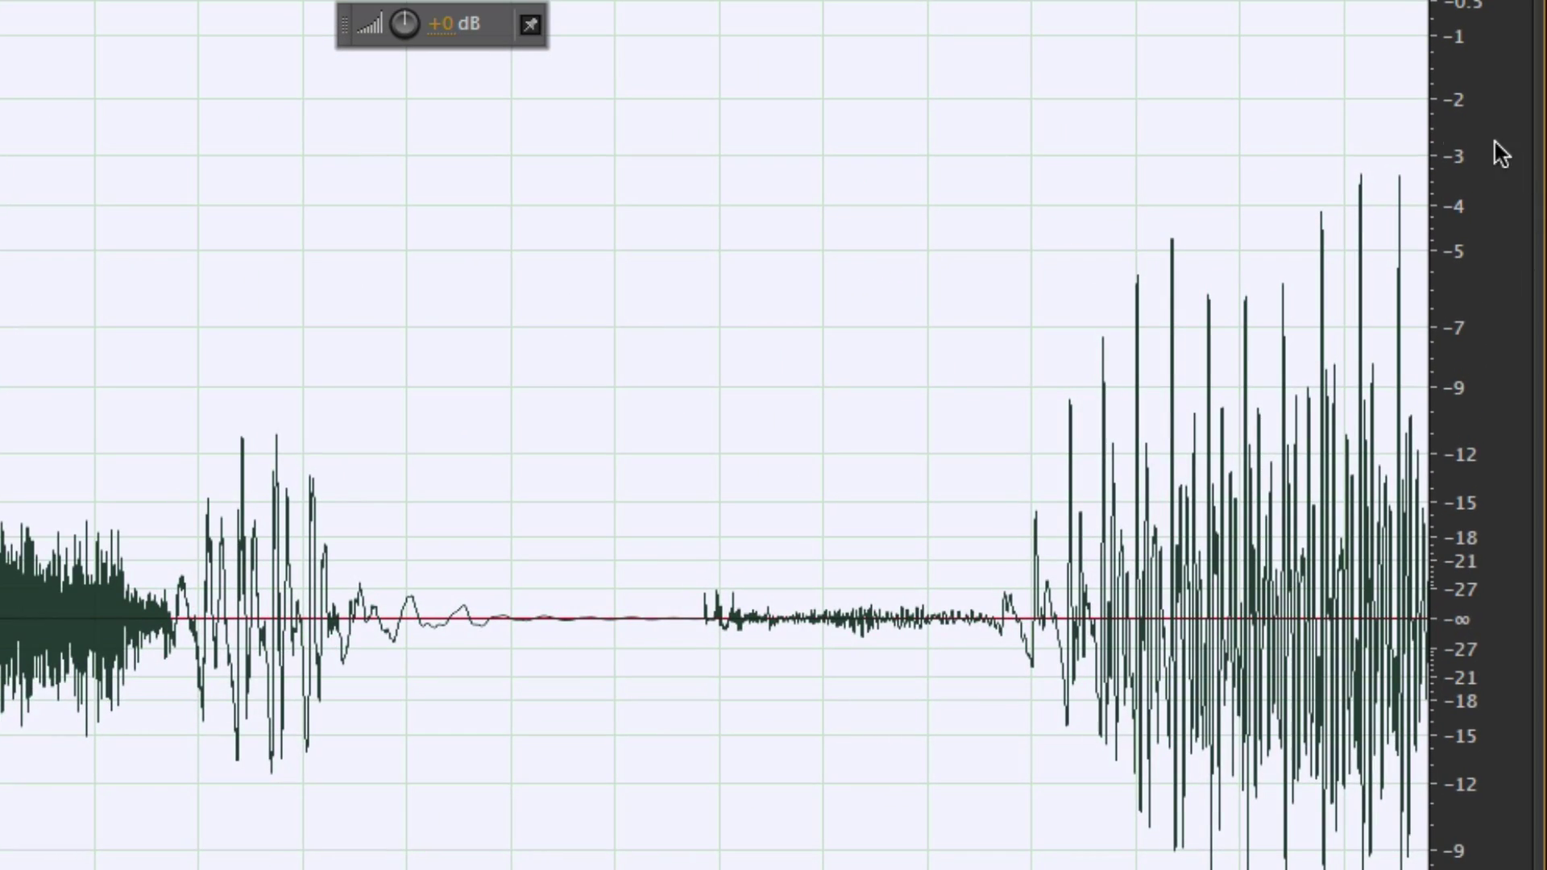
scroll(1147, 217, right, 2)
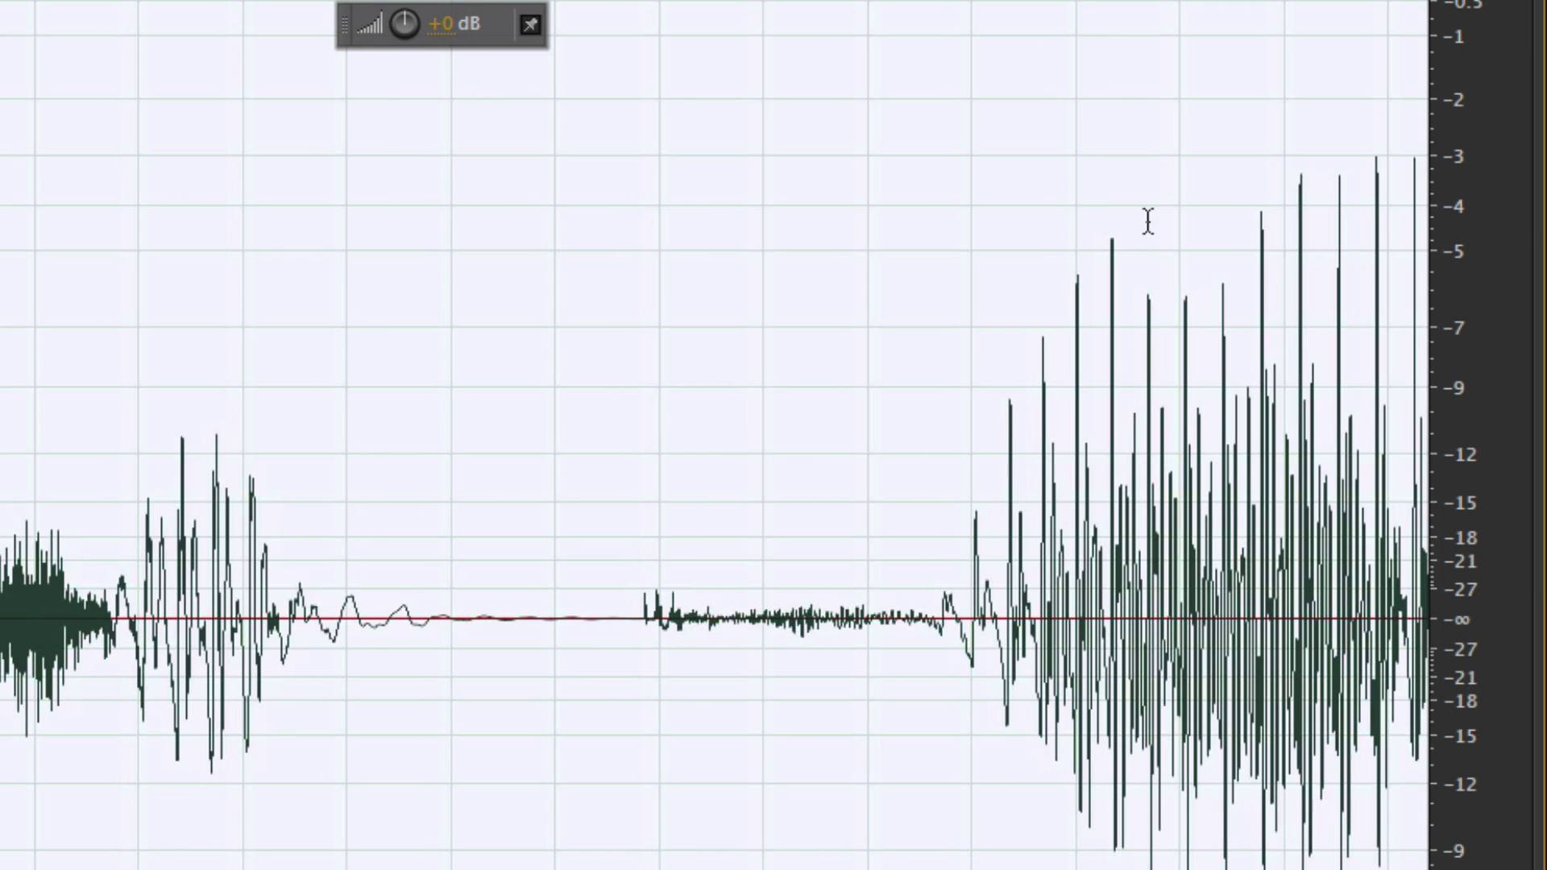
scroll(1208, 235, down, 15)
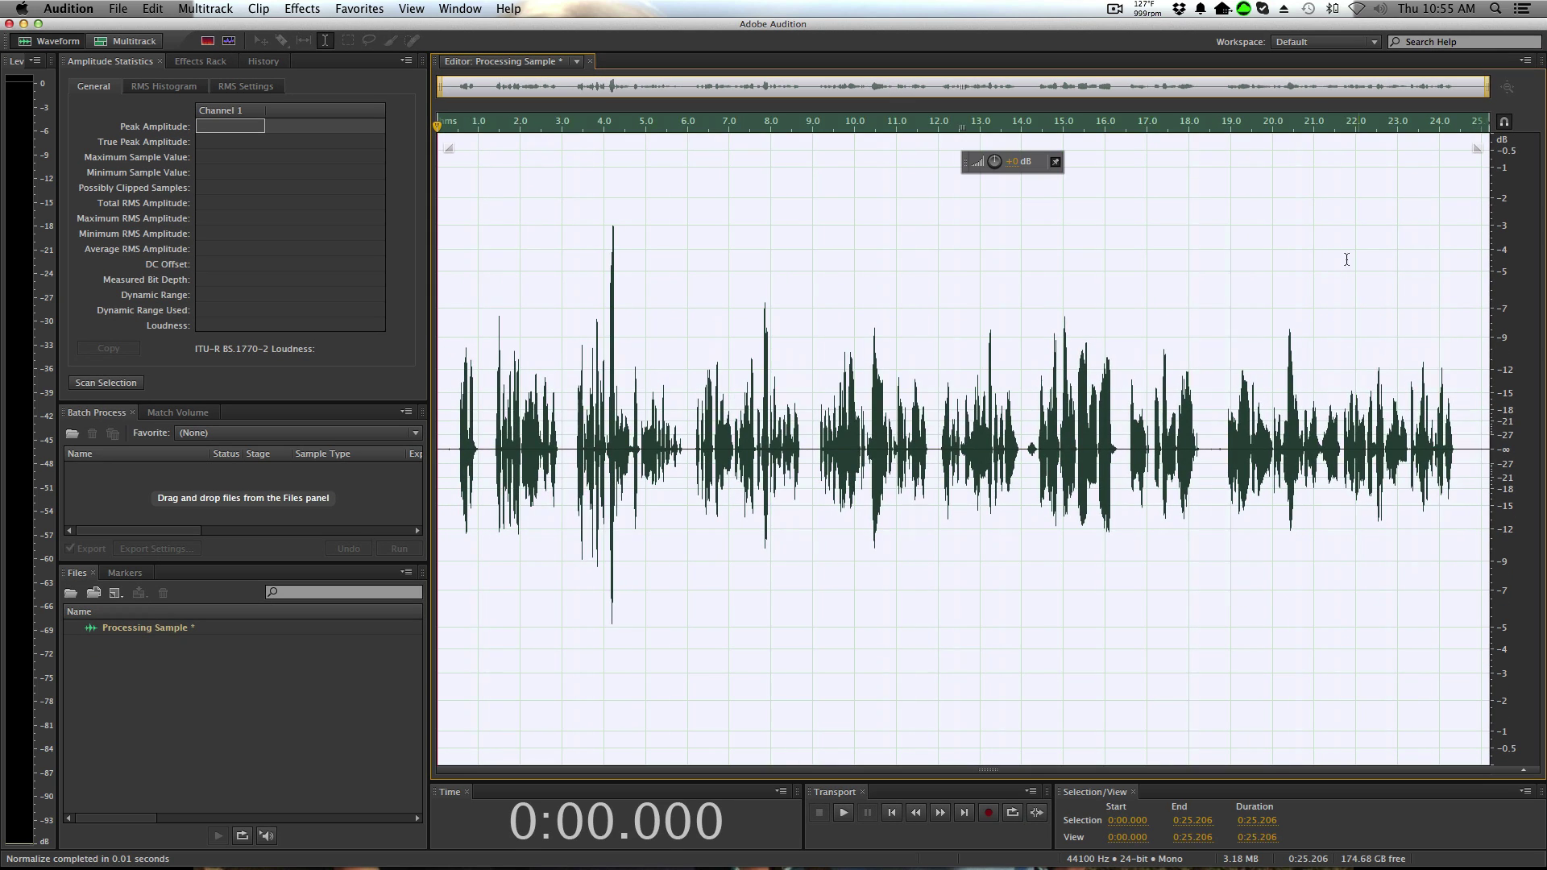
click(808, 302)
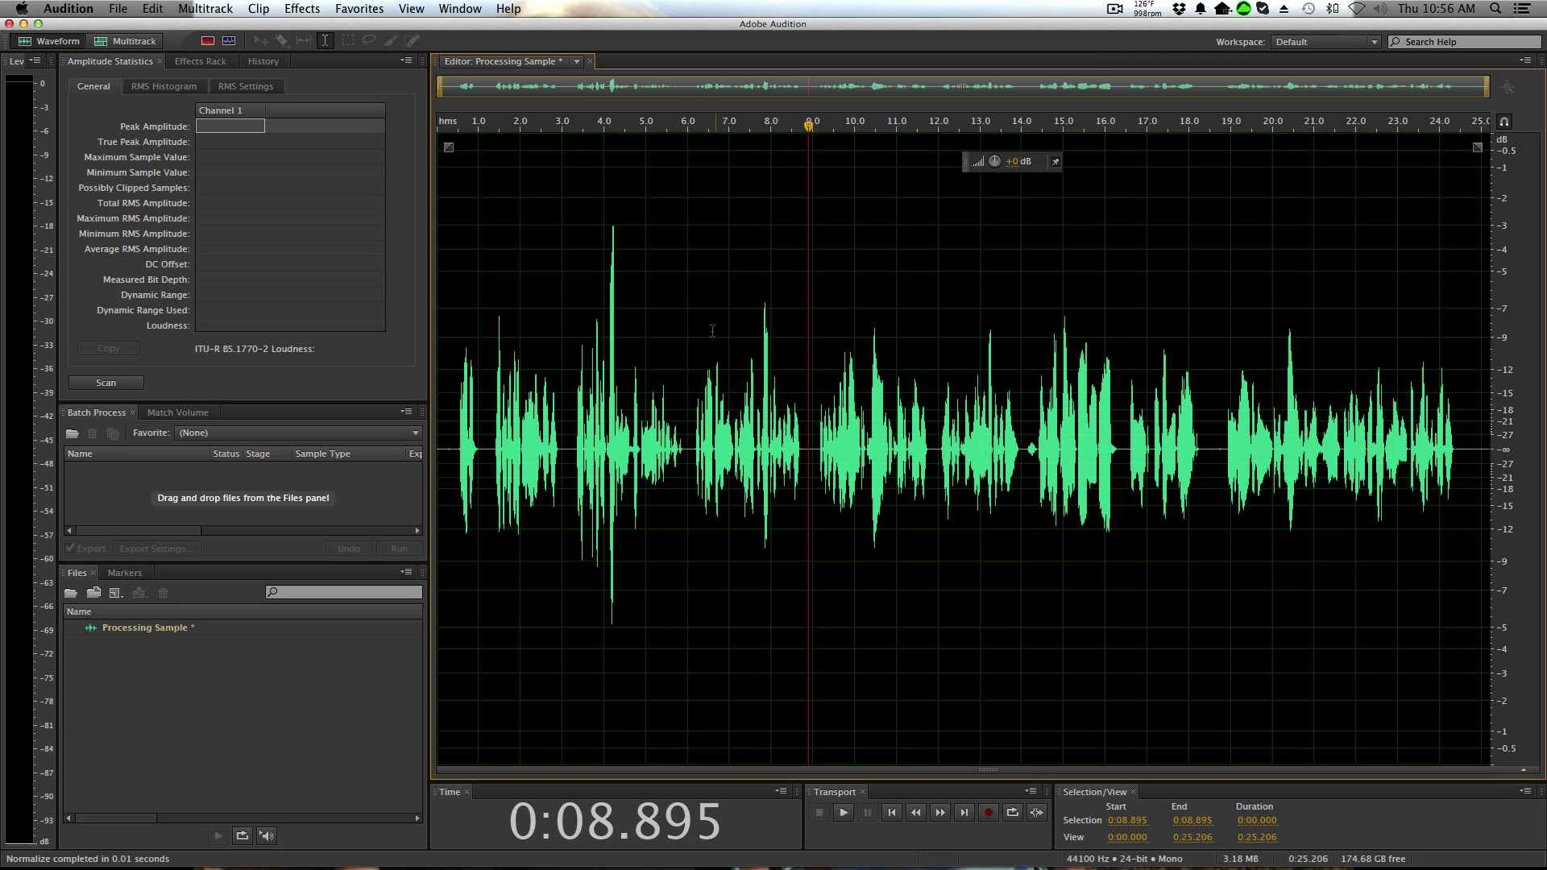
Start the Single-band Compressor effect and set its threshold to -20 dB
click(318, 8)
mouse_move(415, 197)
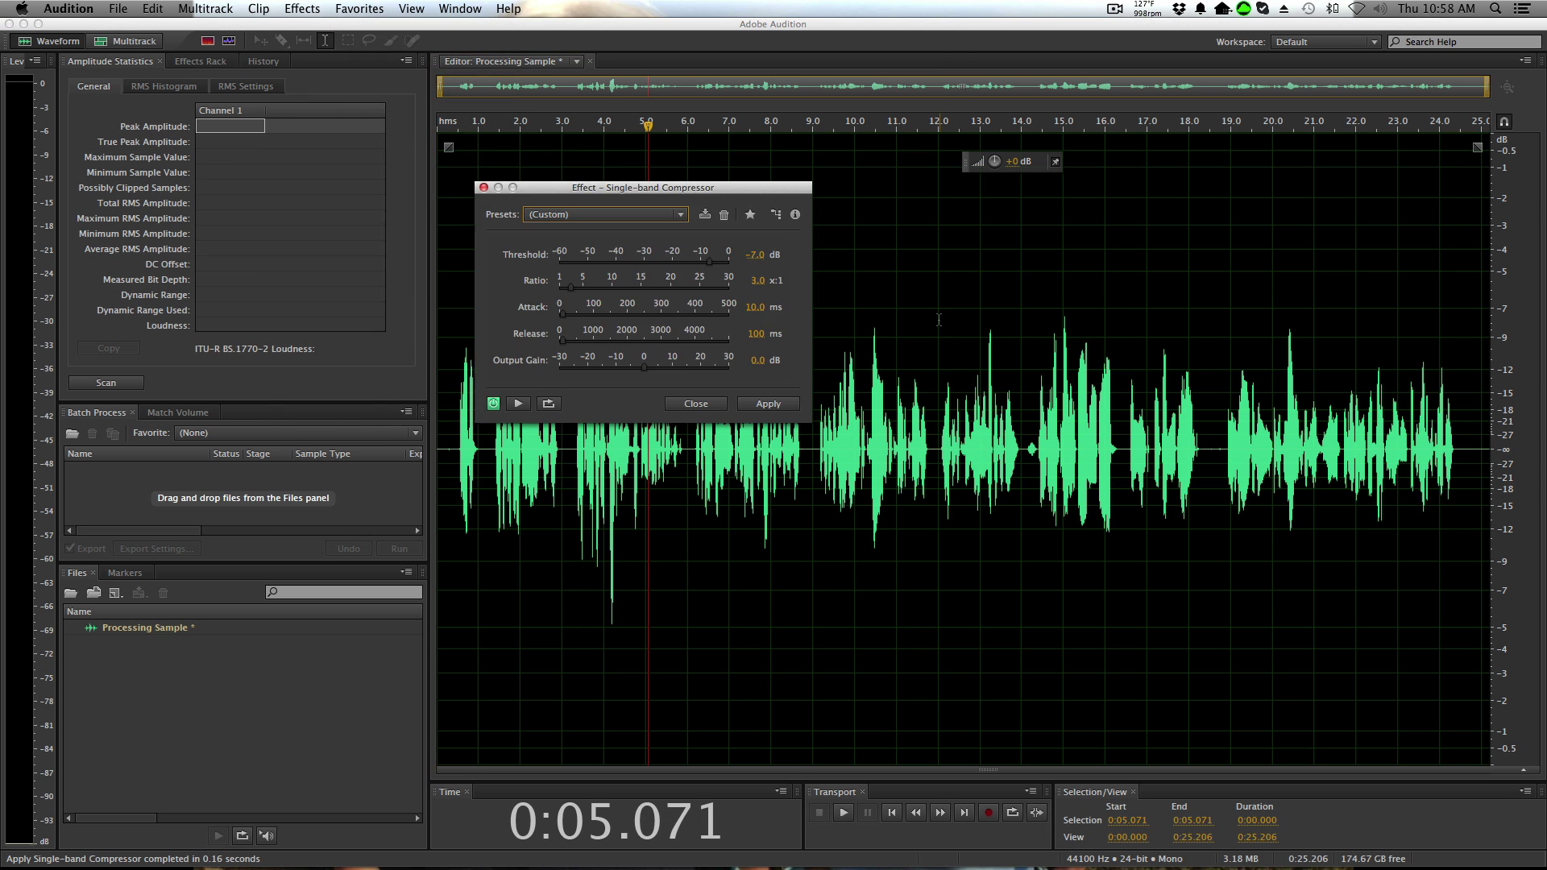
drag(736, 195, 1193, 223)
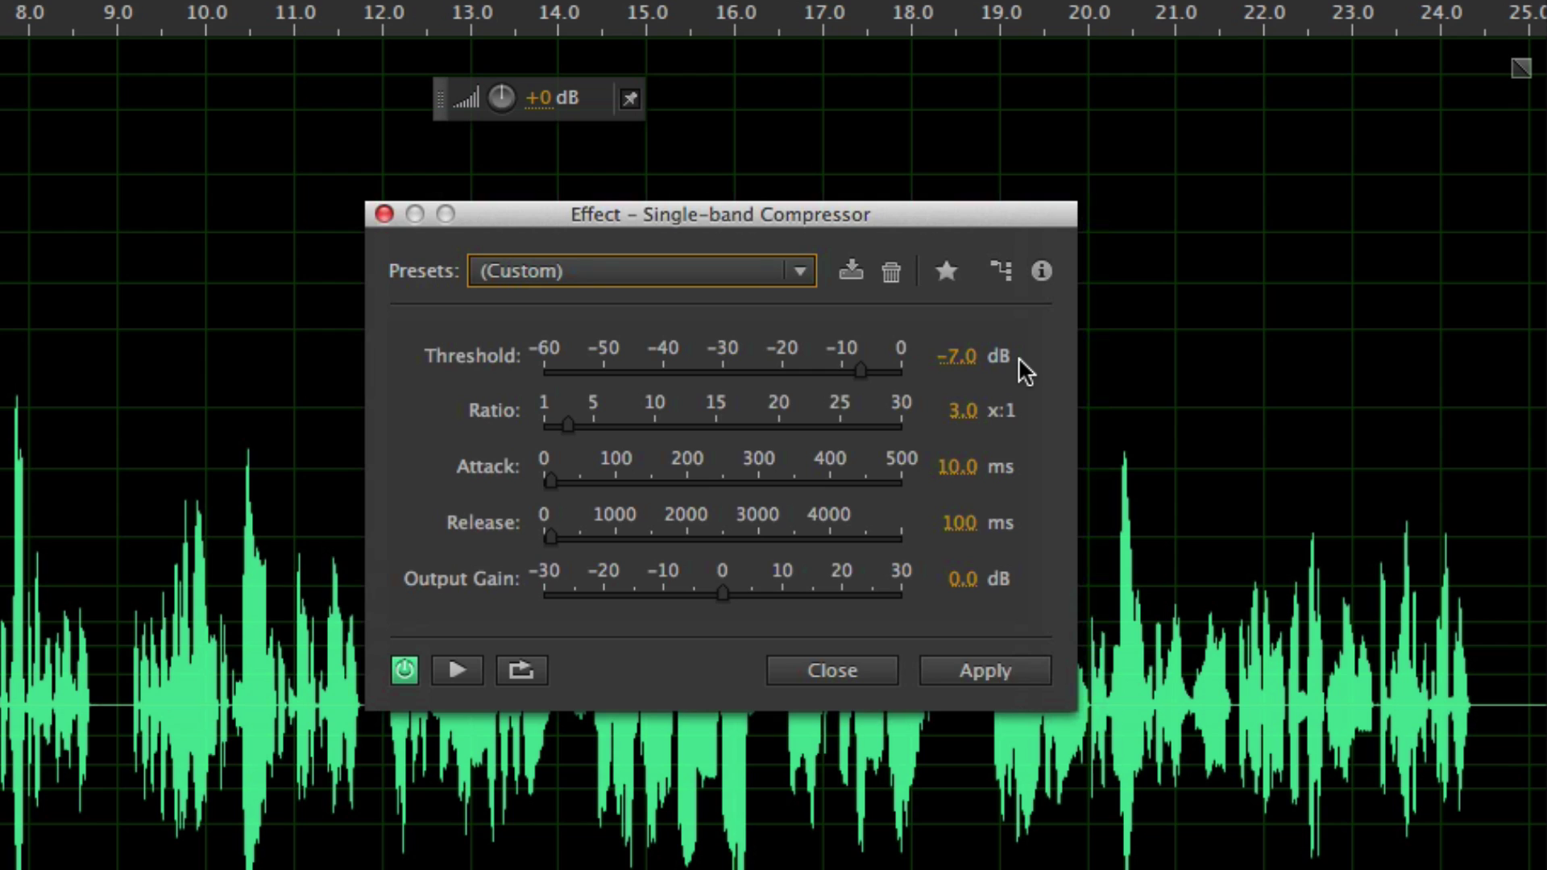
click(961, 372)
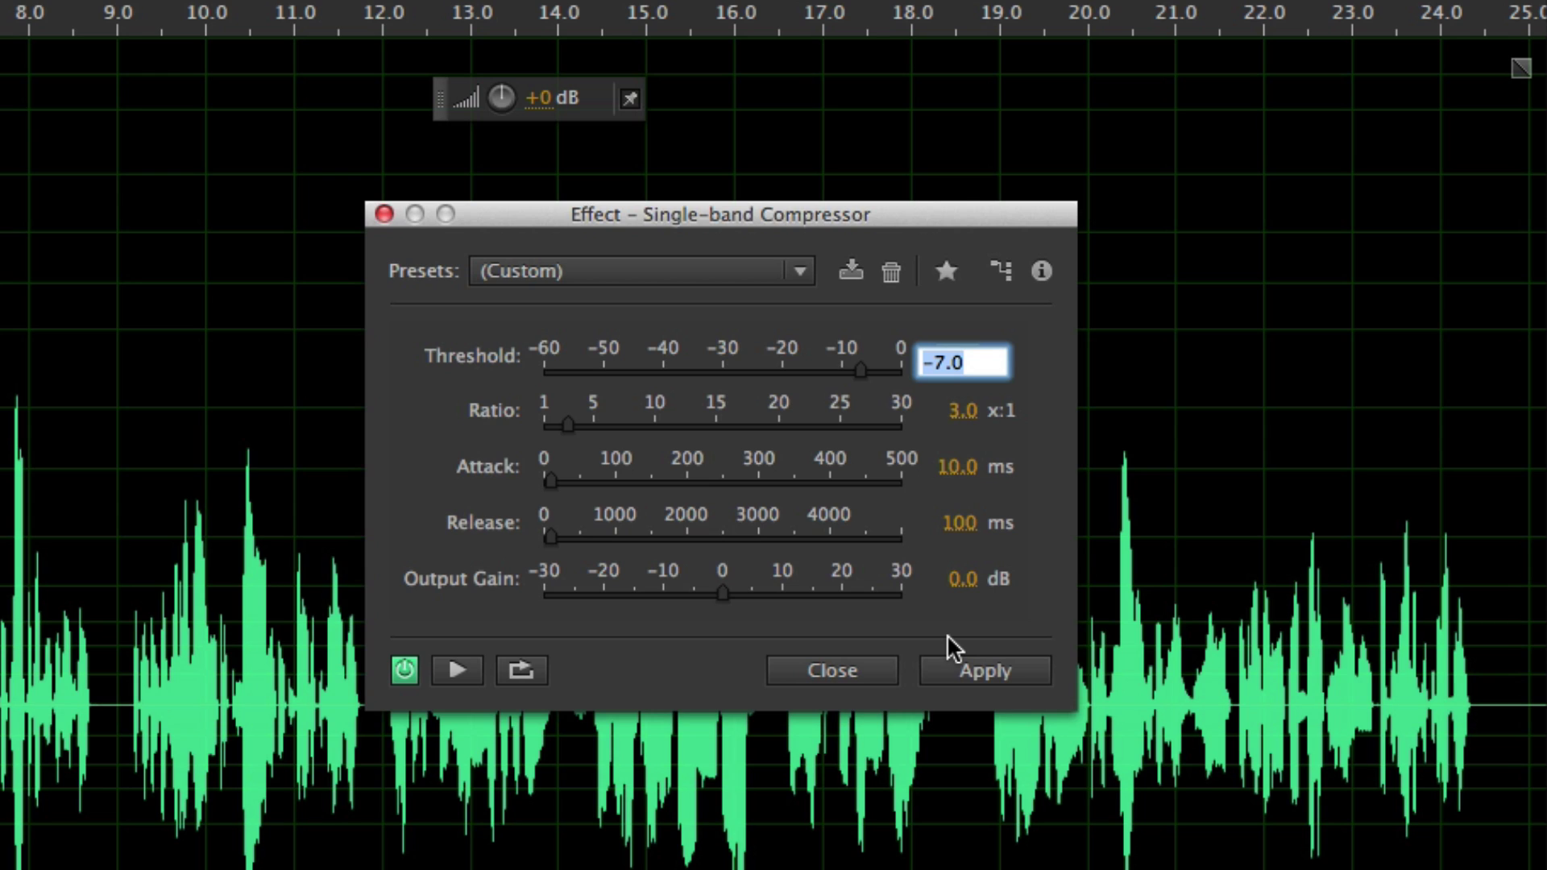
text(-20)
key(Tab)
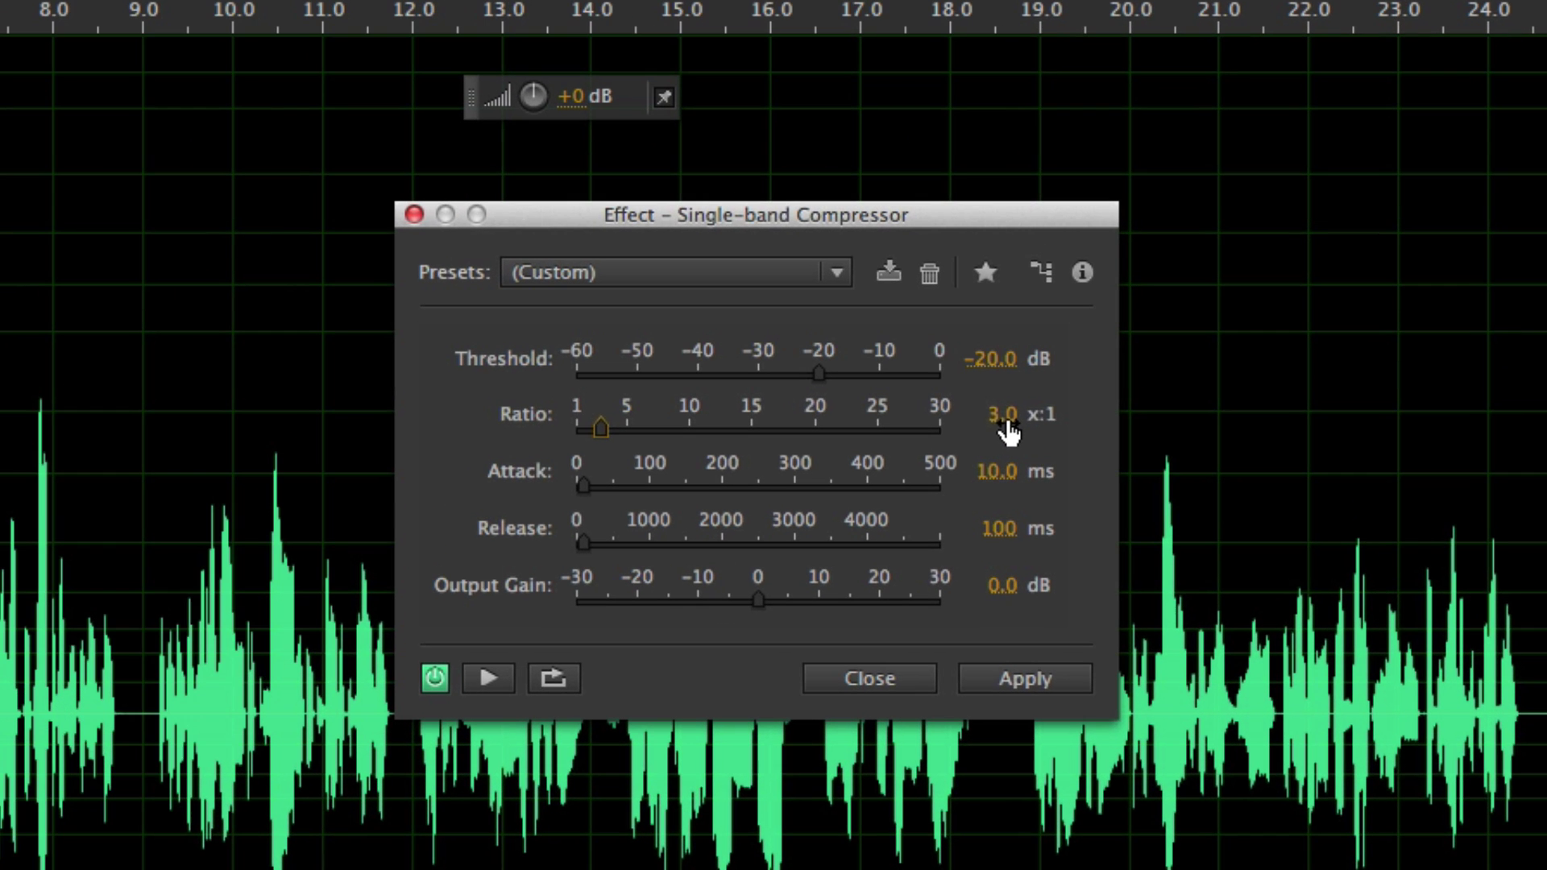
Set the compressor's ratio to 10:1, apply it to the whole recording and clear the selection
click(1213, 309)
key(Tab)
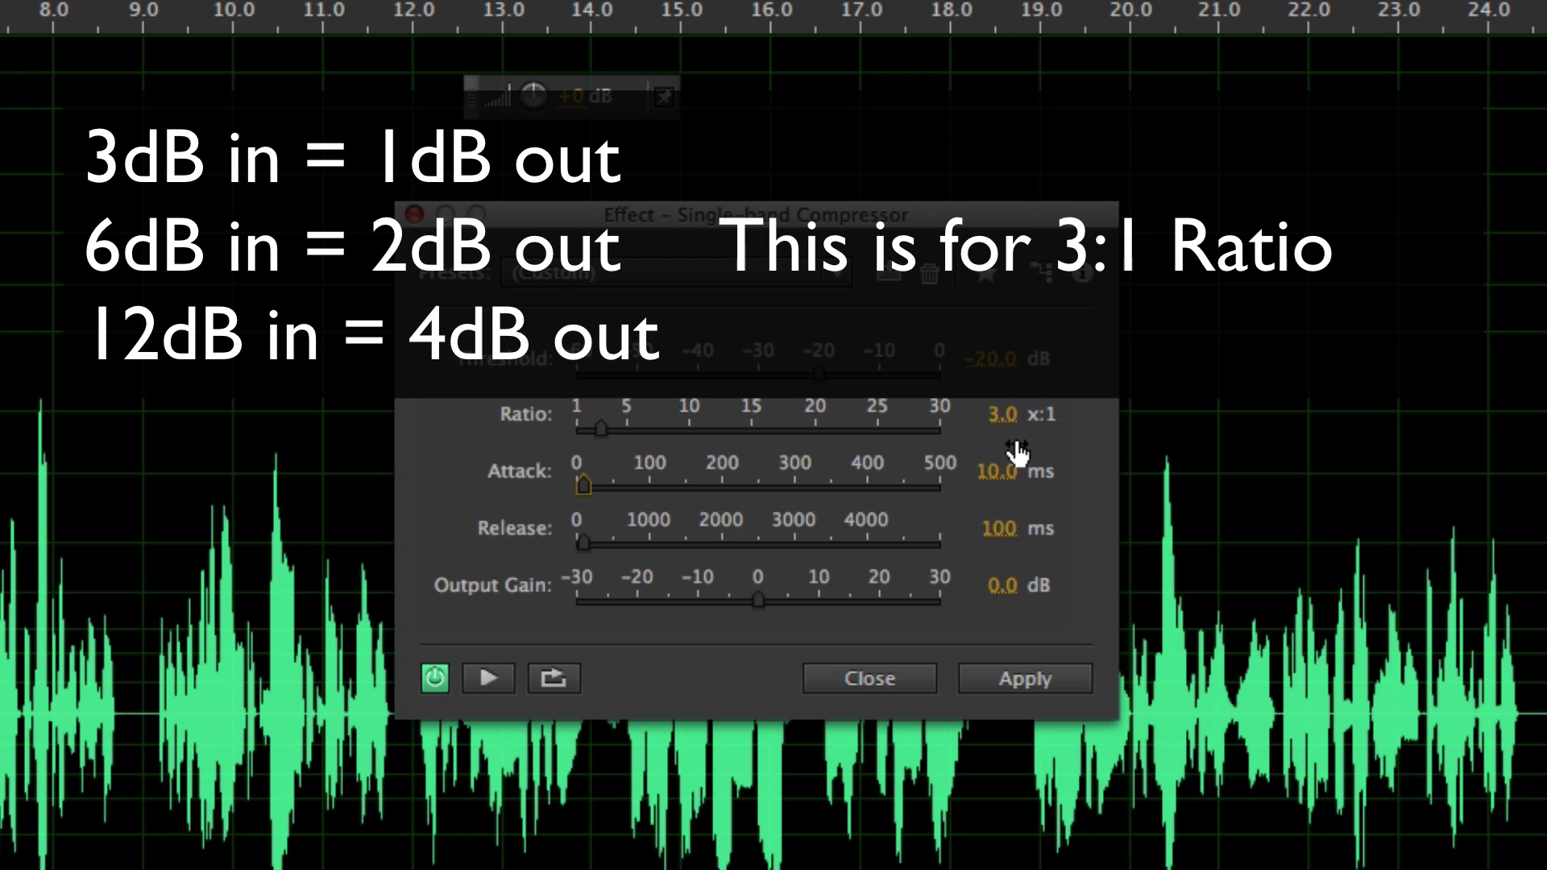
click(1004, 414)
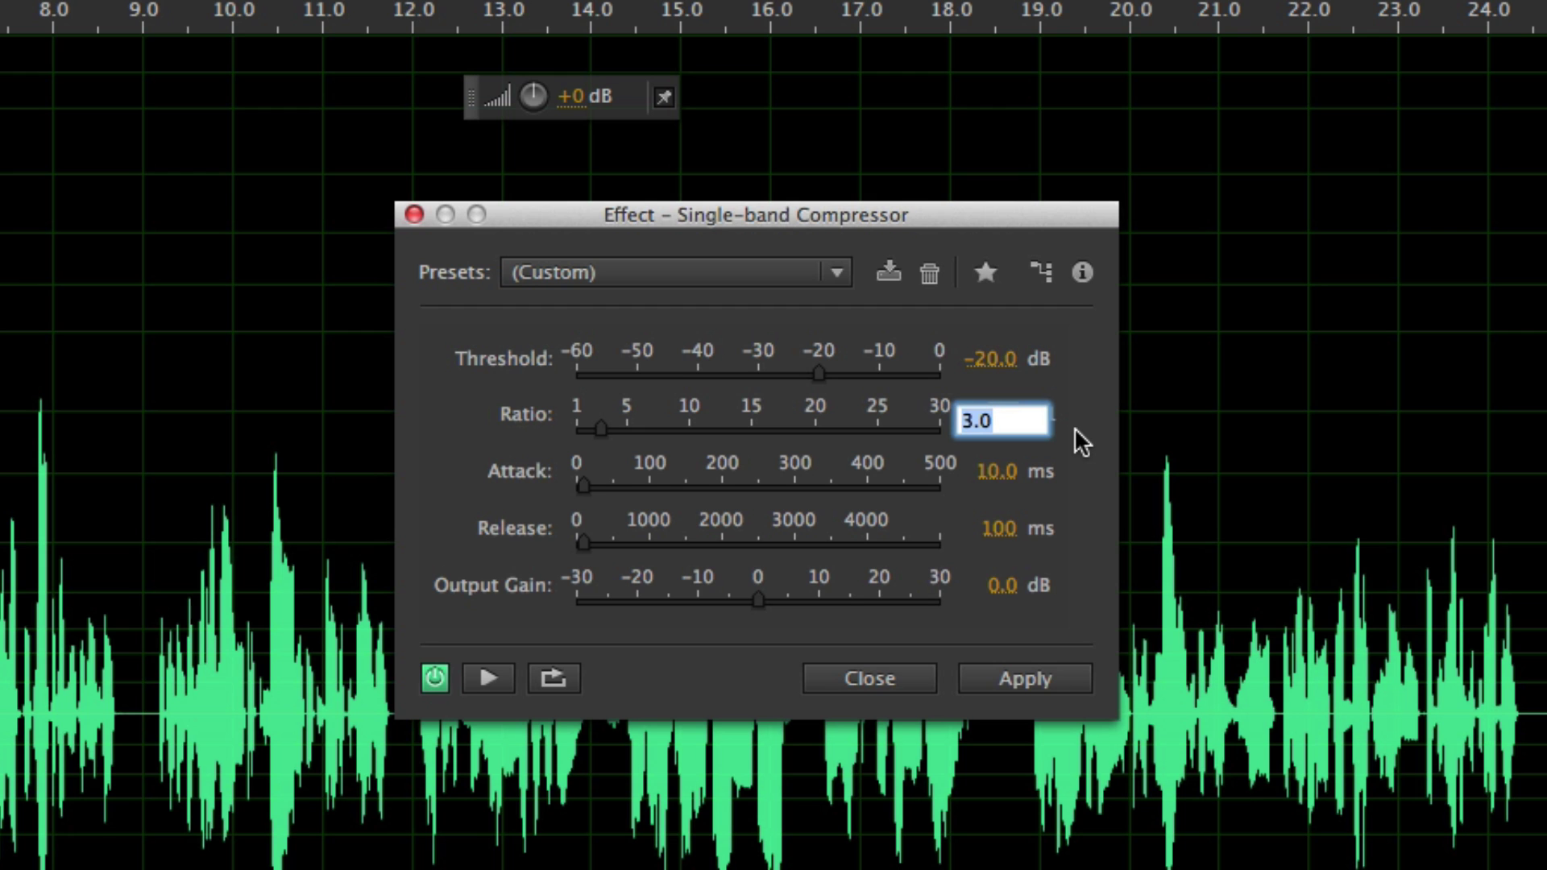
text(10)
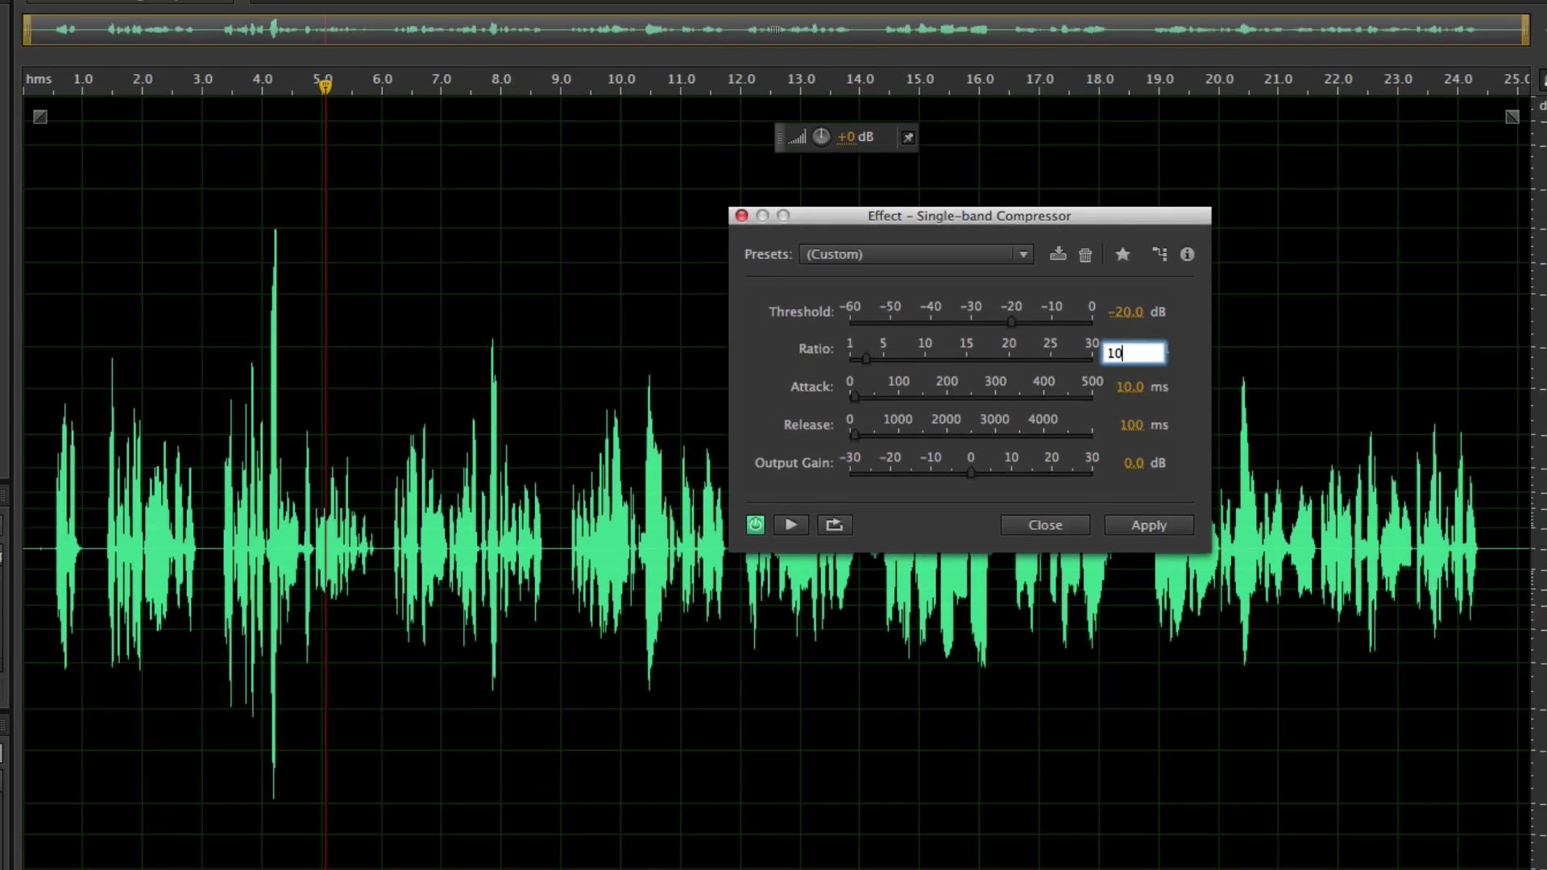
key(Return)
drag(1201, 220, 1007, 516)
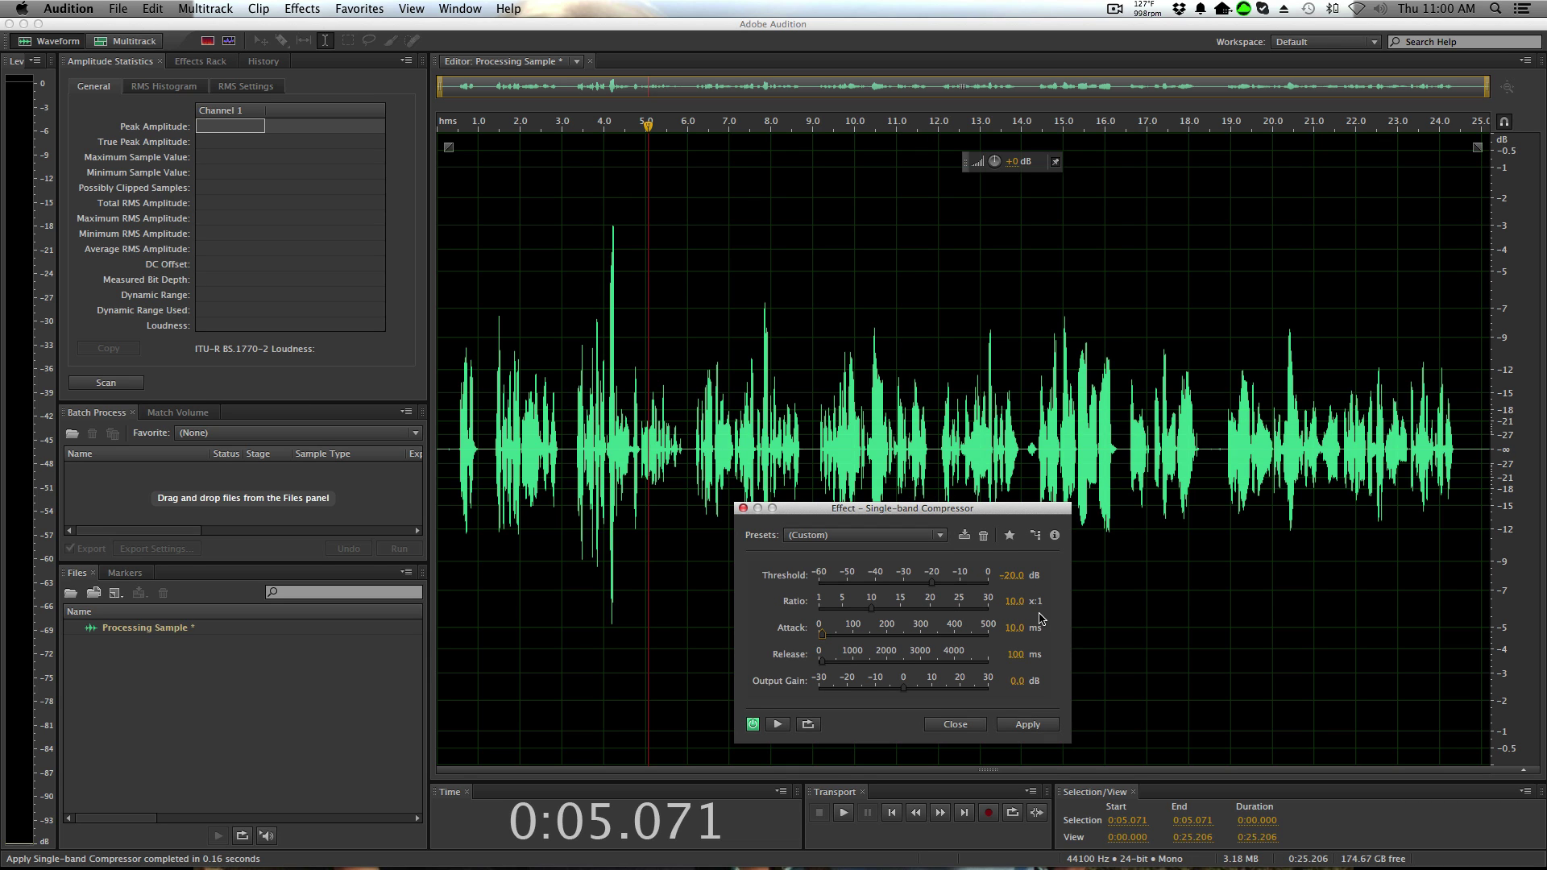
click(1032, 725)
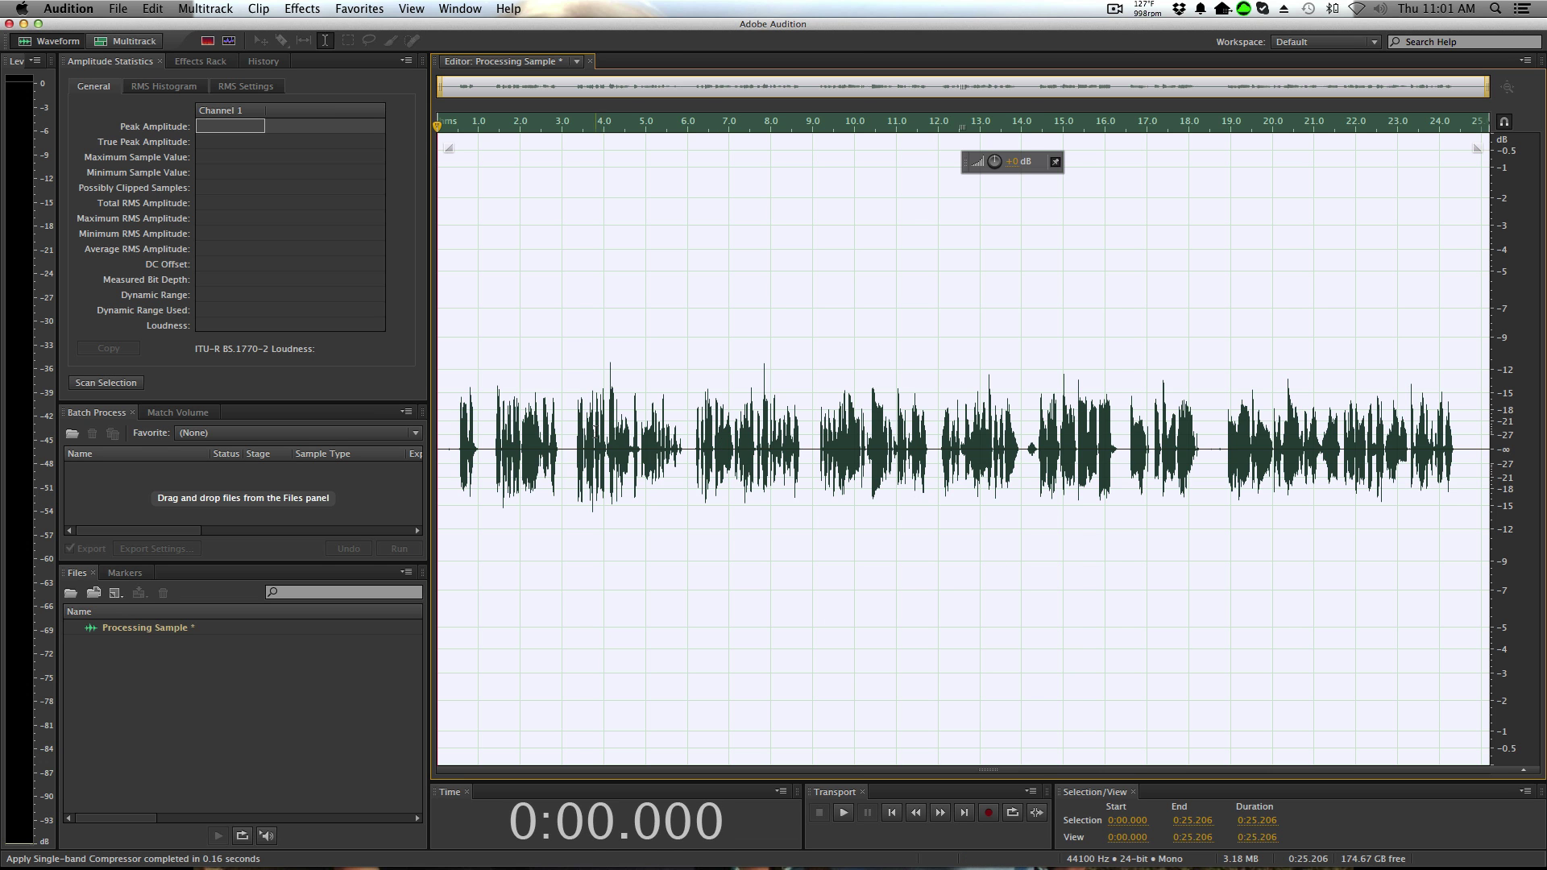
click(821, 426)
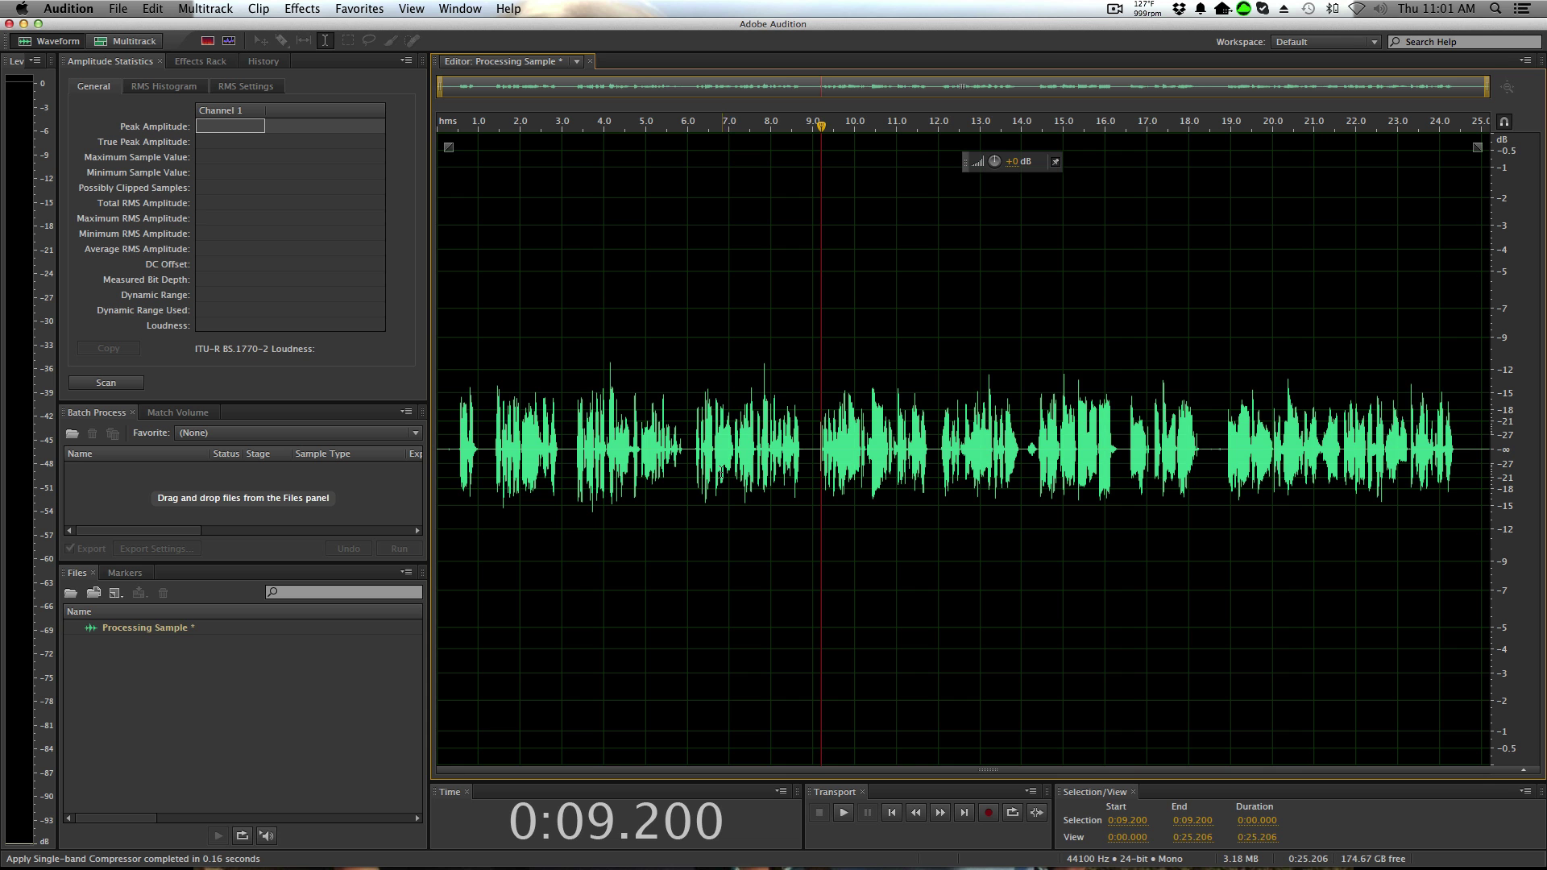
Compare the waveform before and after compression by undoing and redoing it, ending with the compression undone
key(super+z)
click(746, 540)
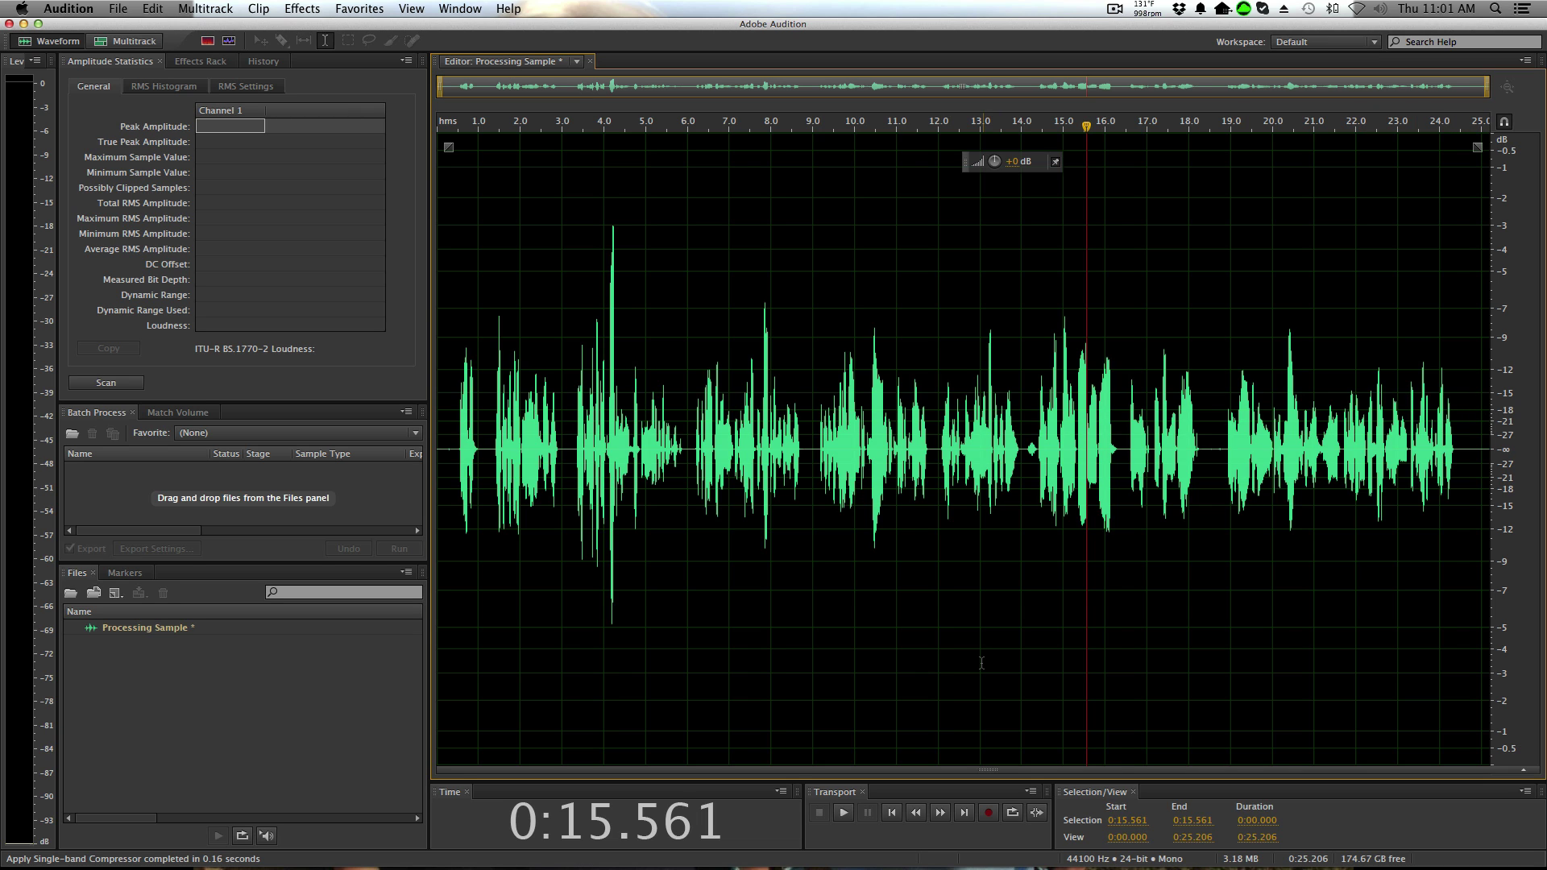
key(super+shift+z)
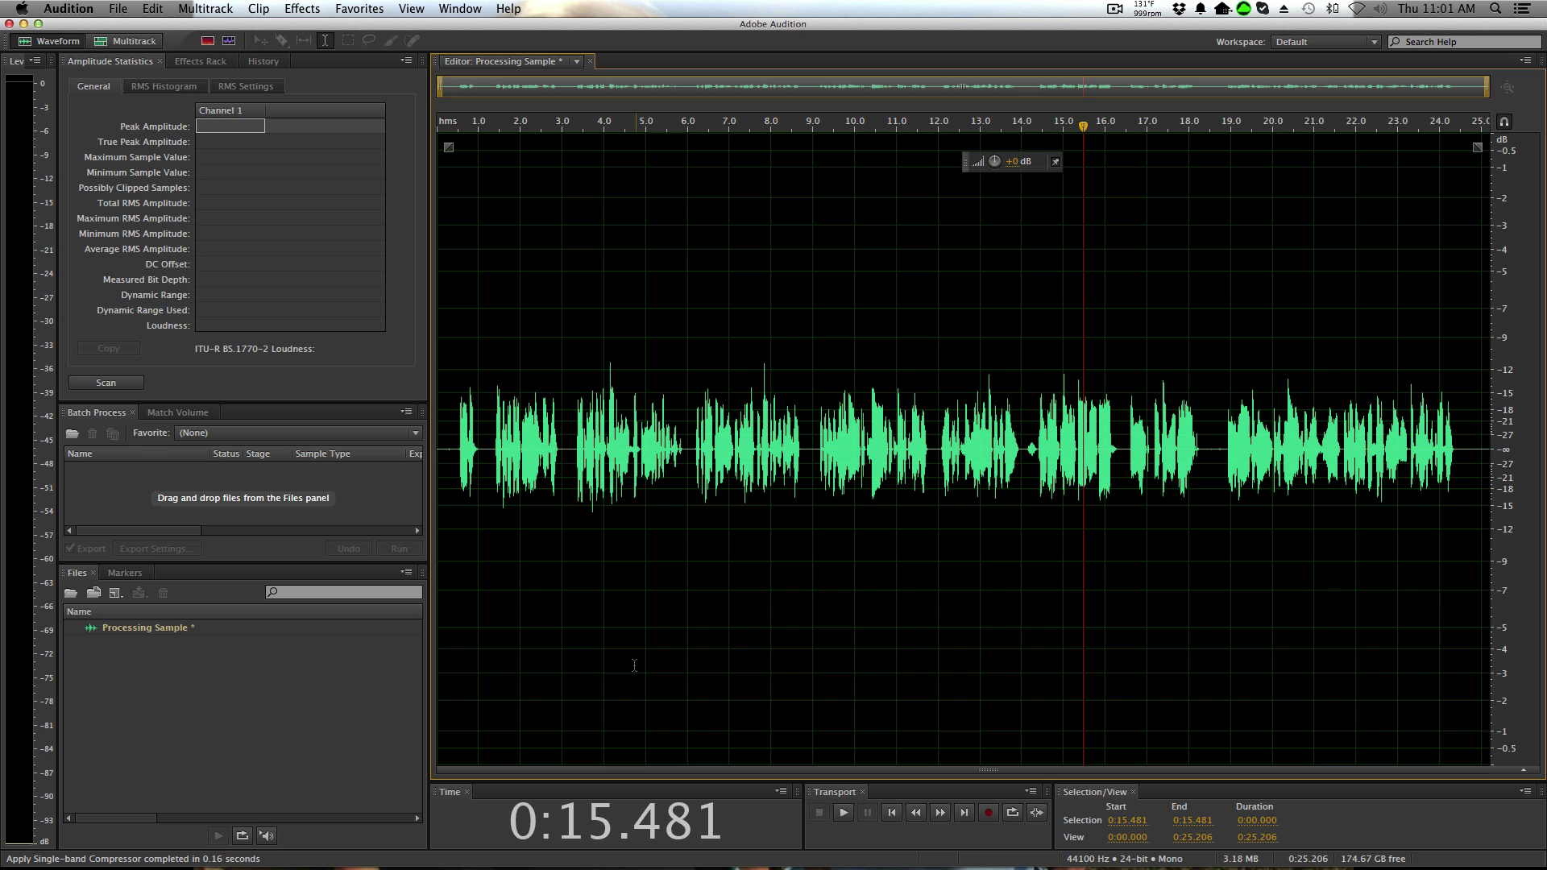
key(super+z)
click(777, 609)
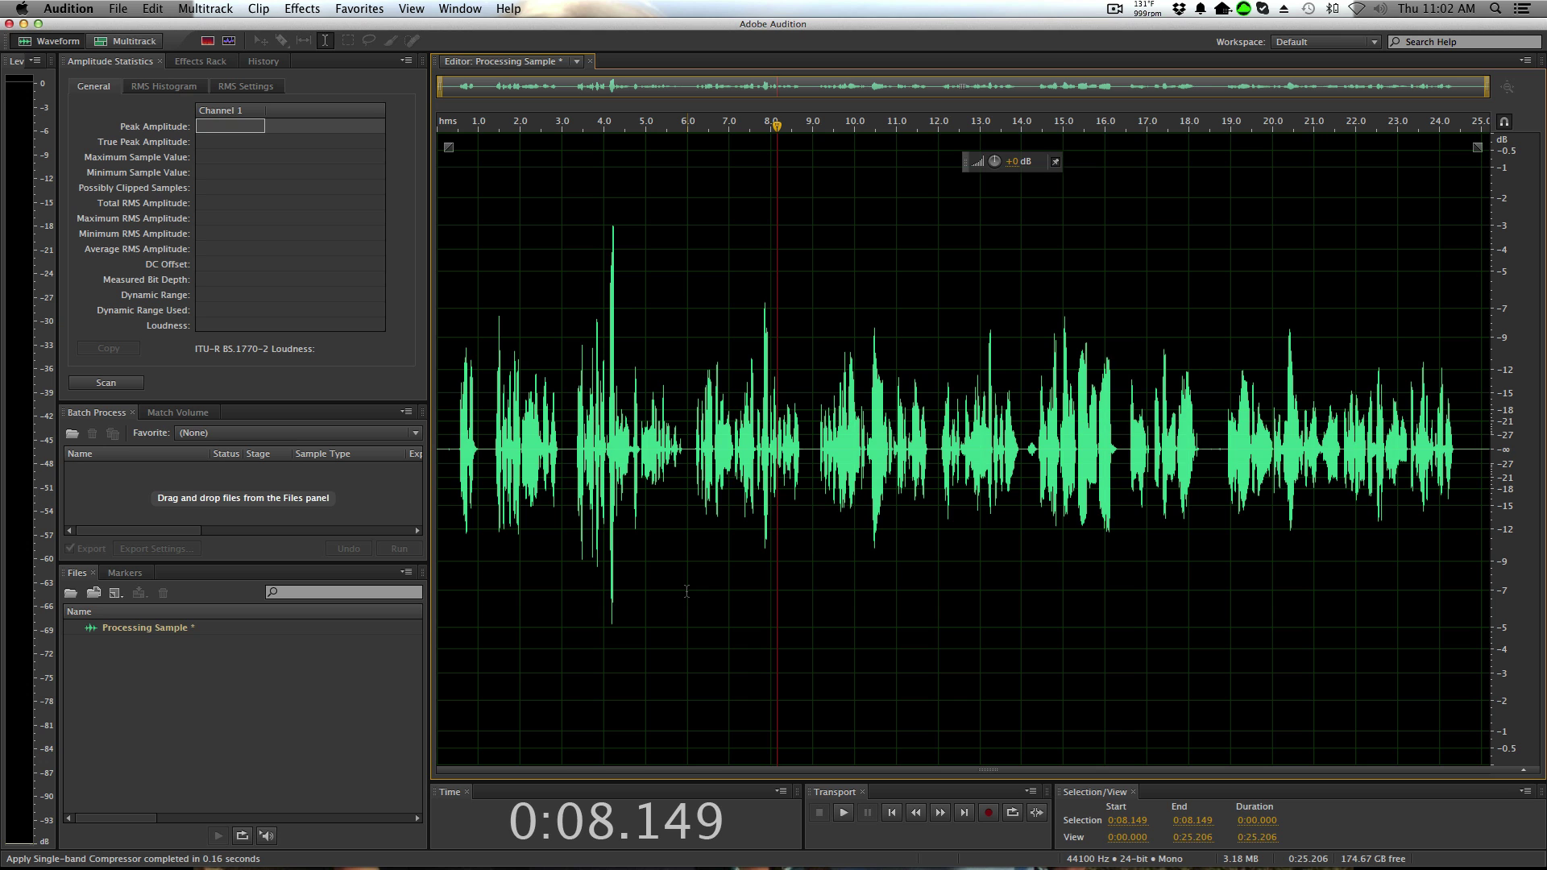
Apply the Hard Limiter to the whole recording with a maximum amplitude of -10 dB and clear the selection
click(303, 8)
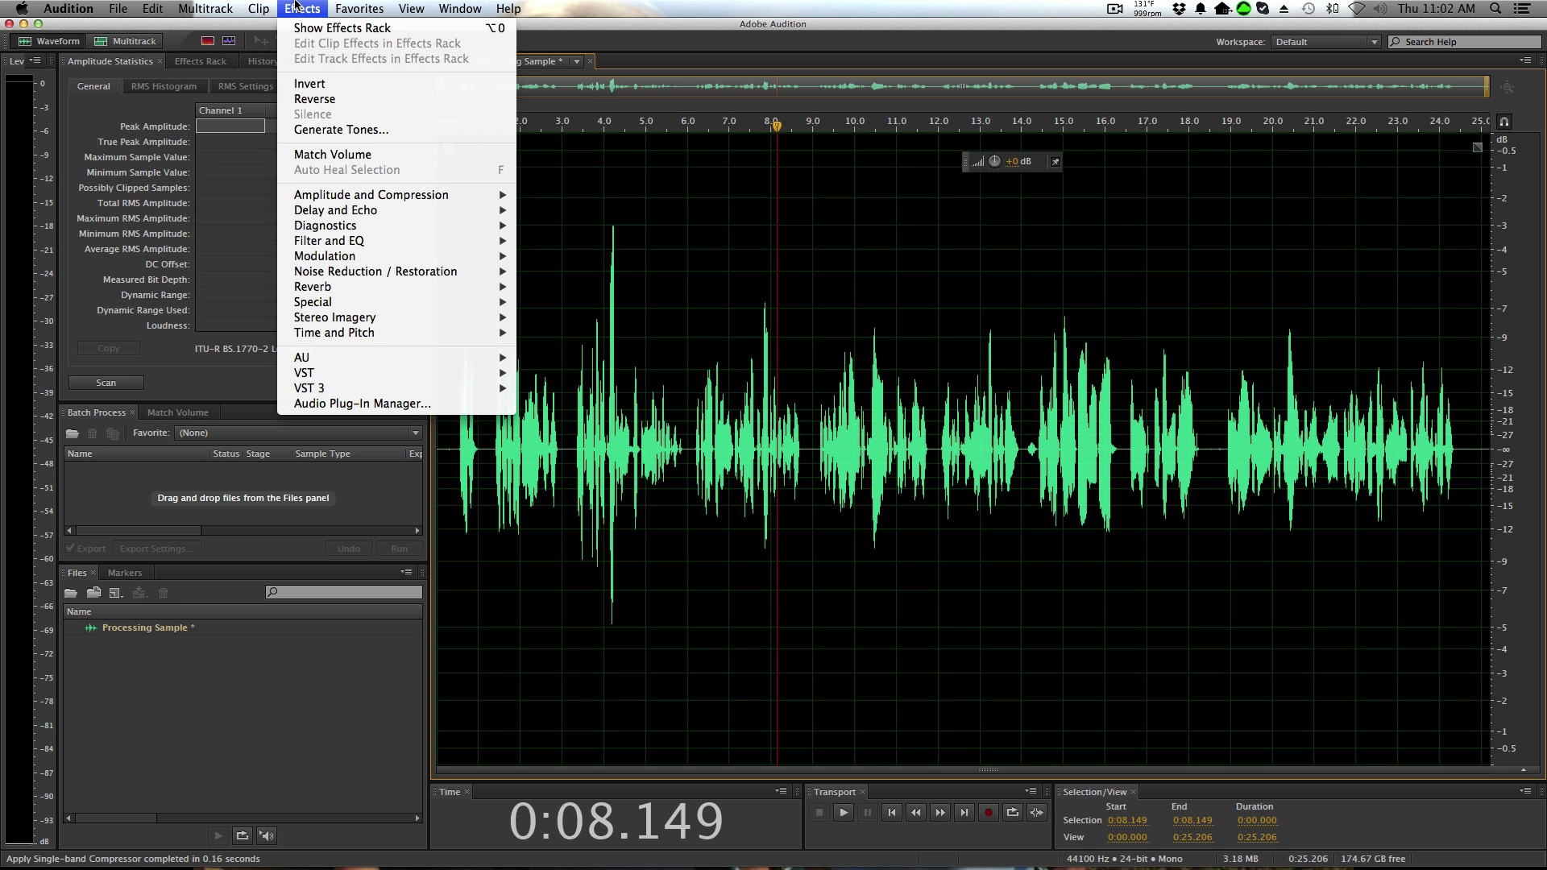
mouse_move(457, 210)
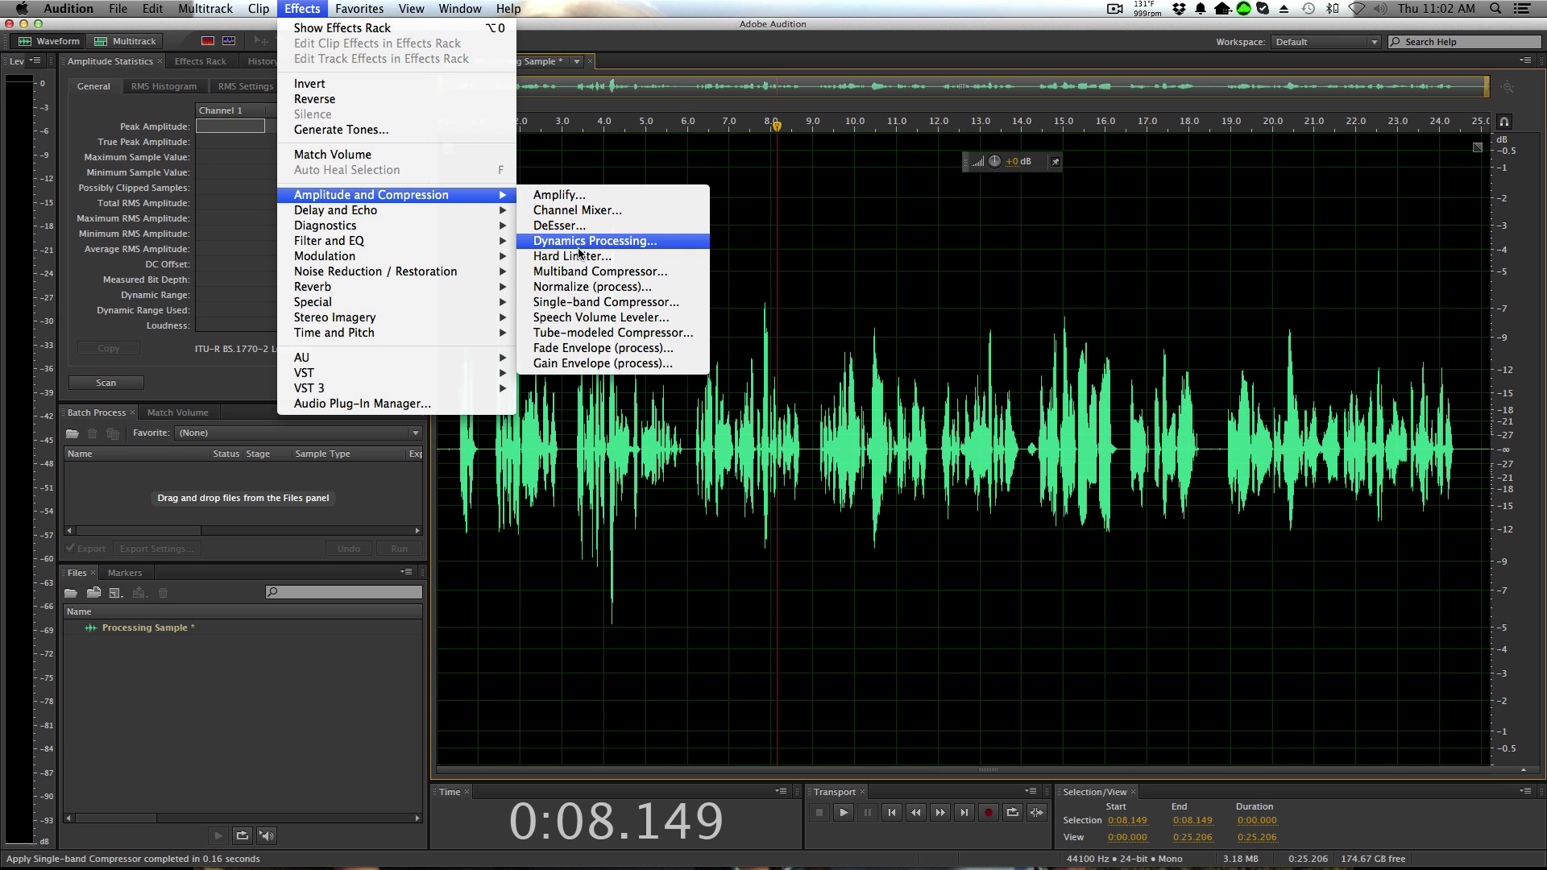
click(568, 256)
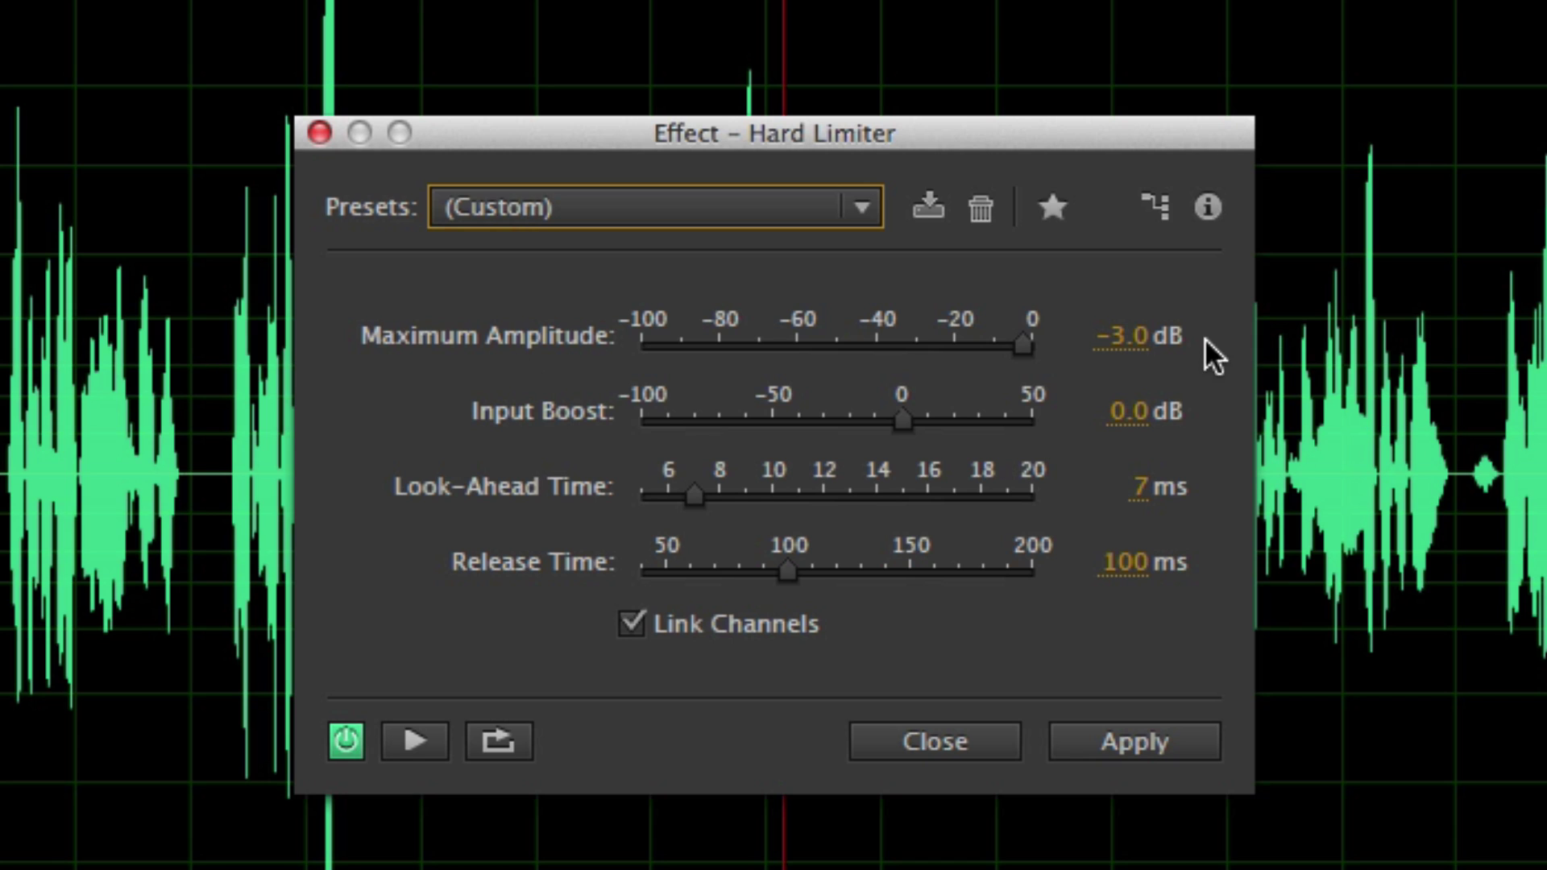
key(Tab)
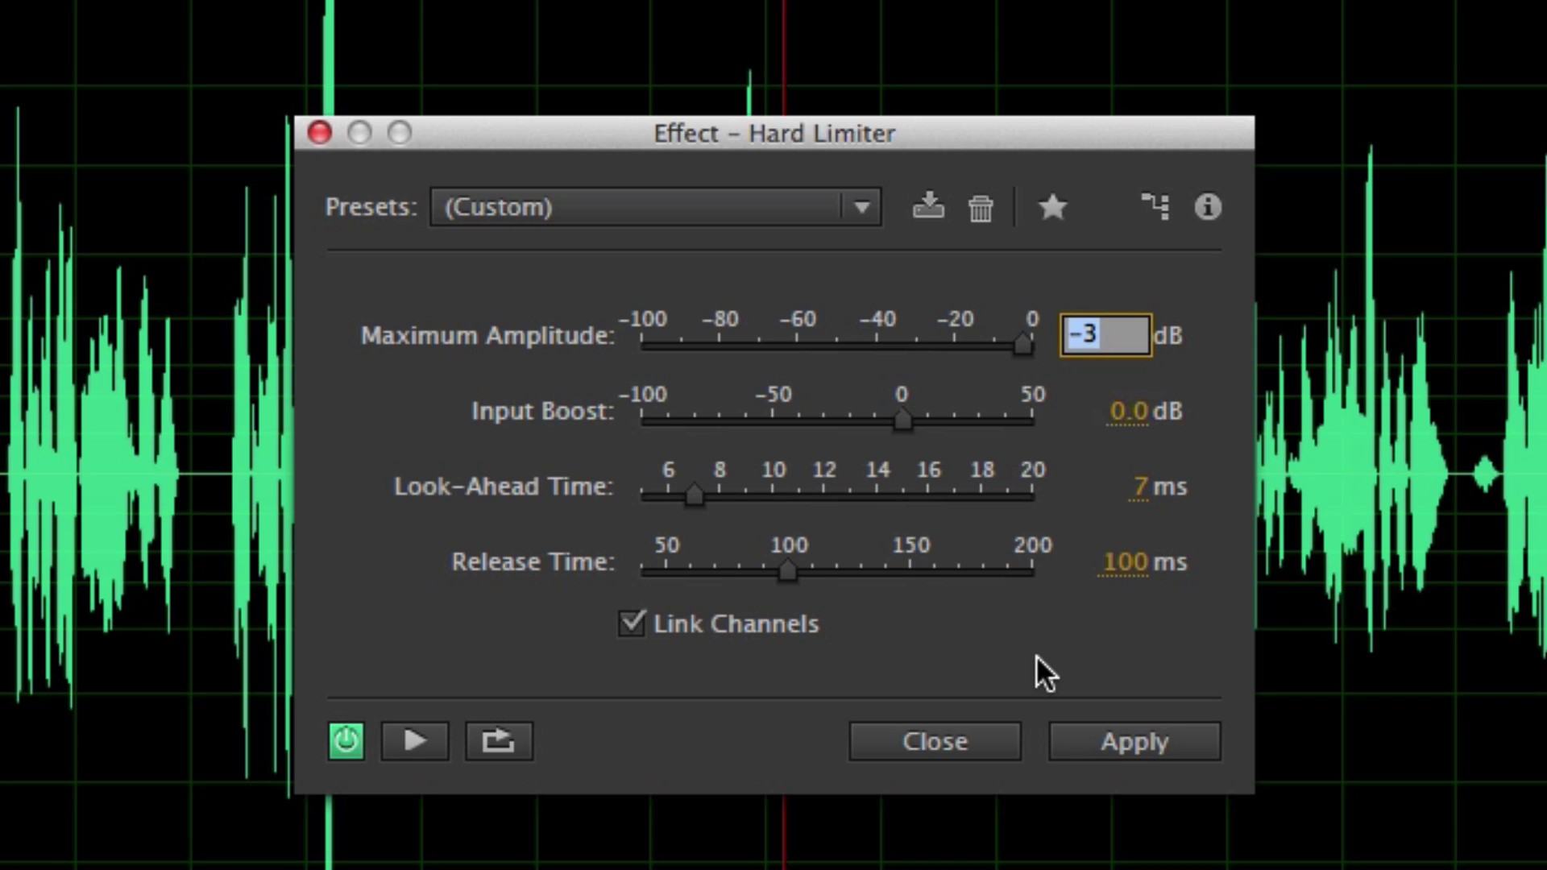
text(0)
key(Return)
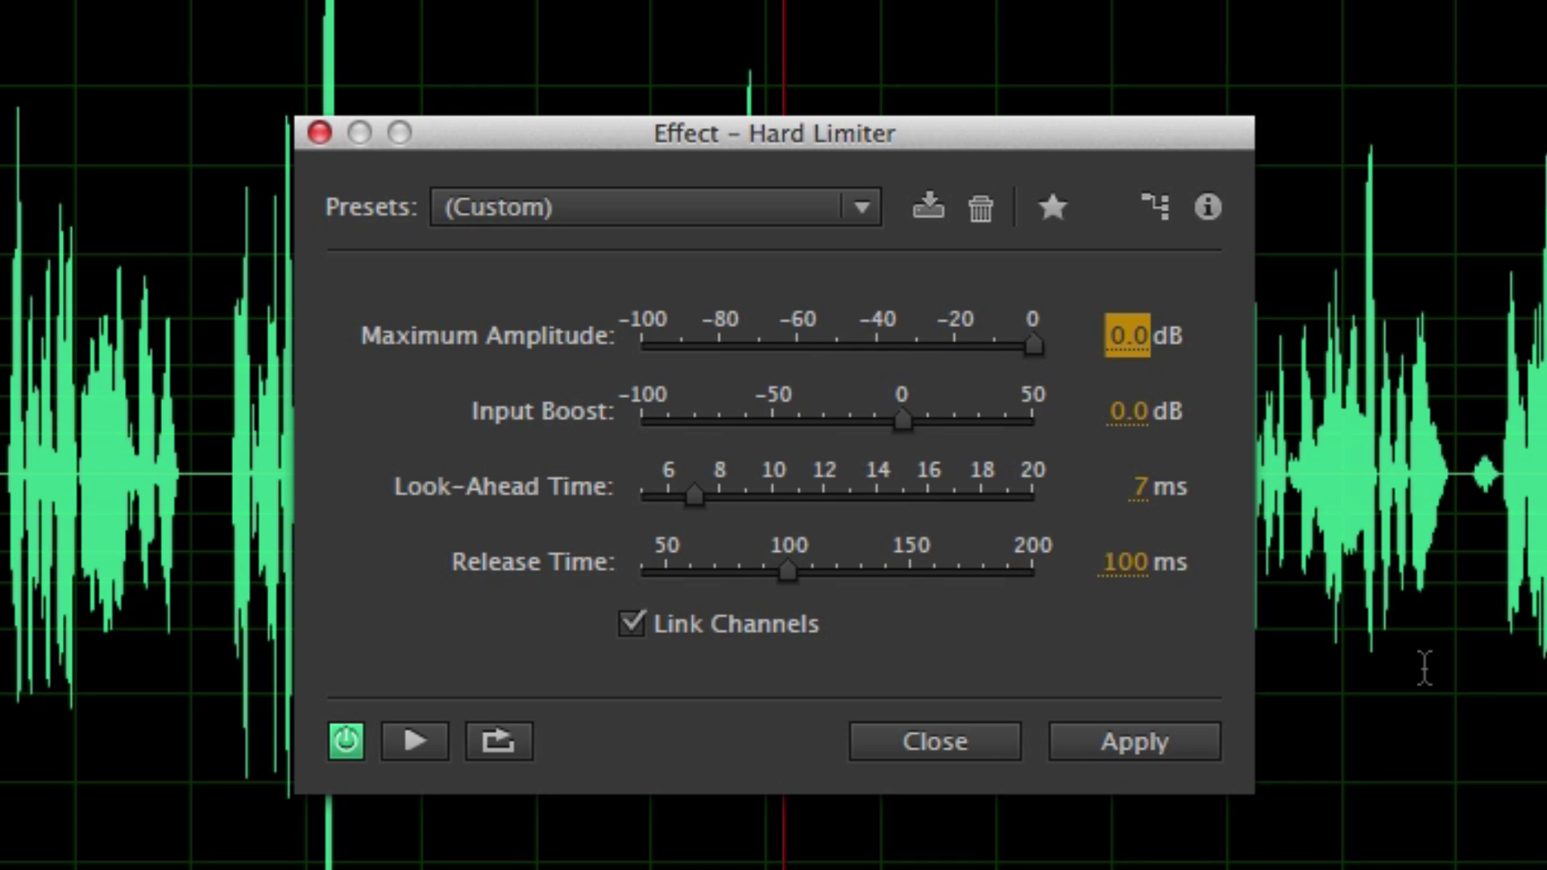
text(-10)
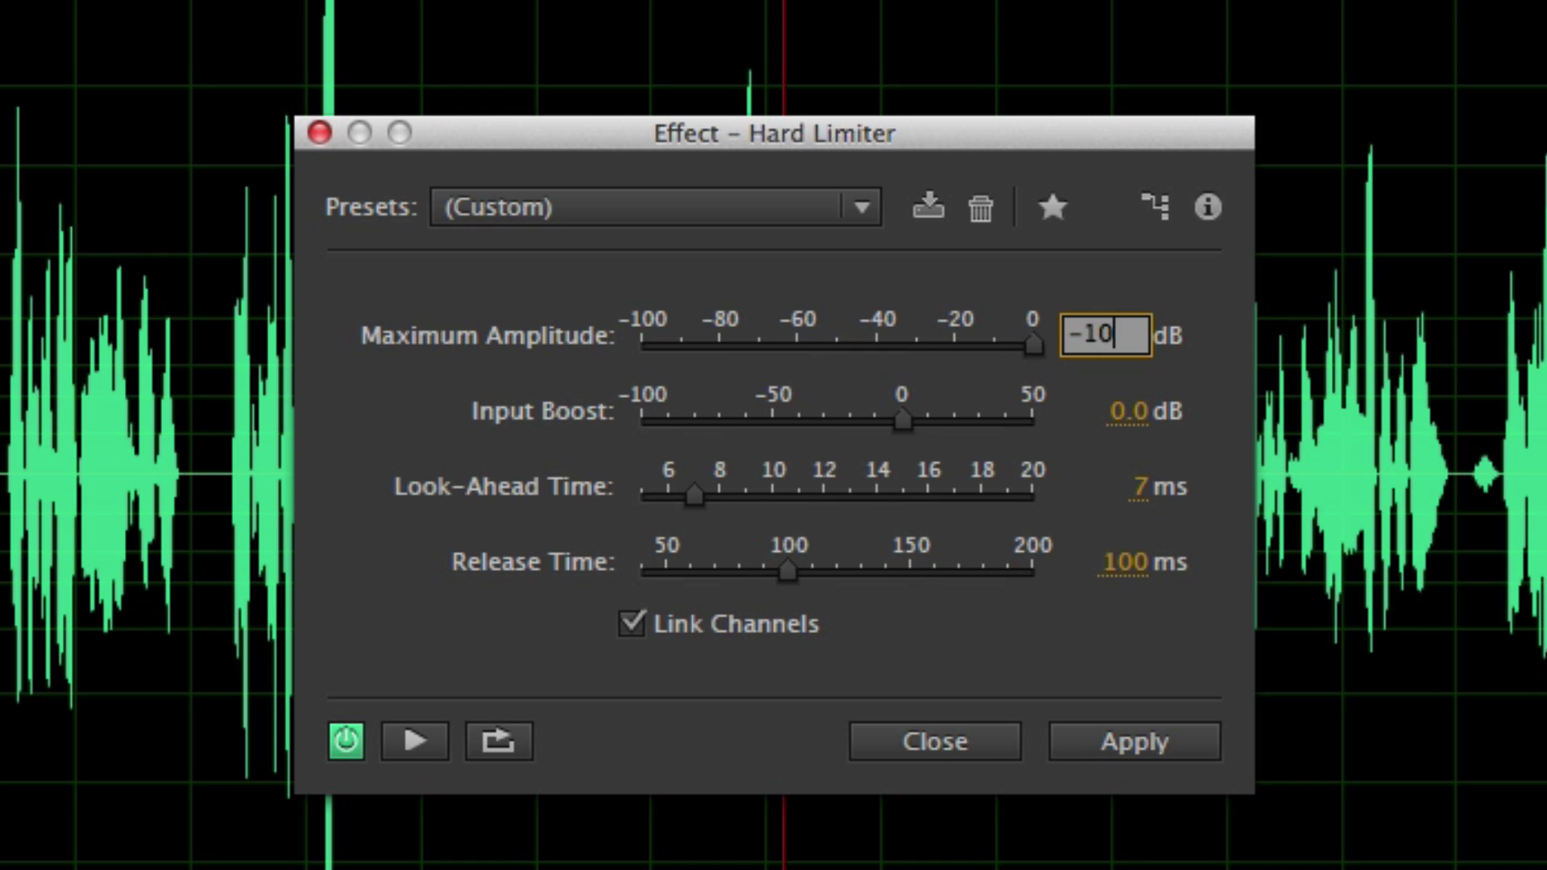
key(Return)
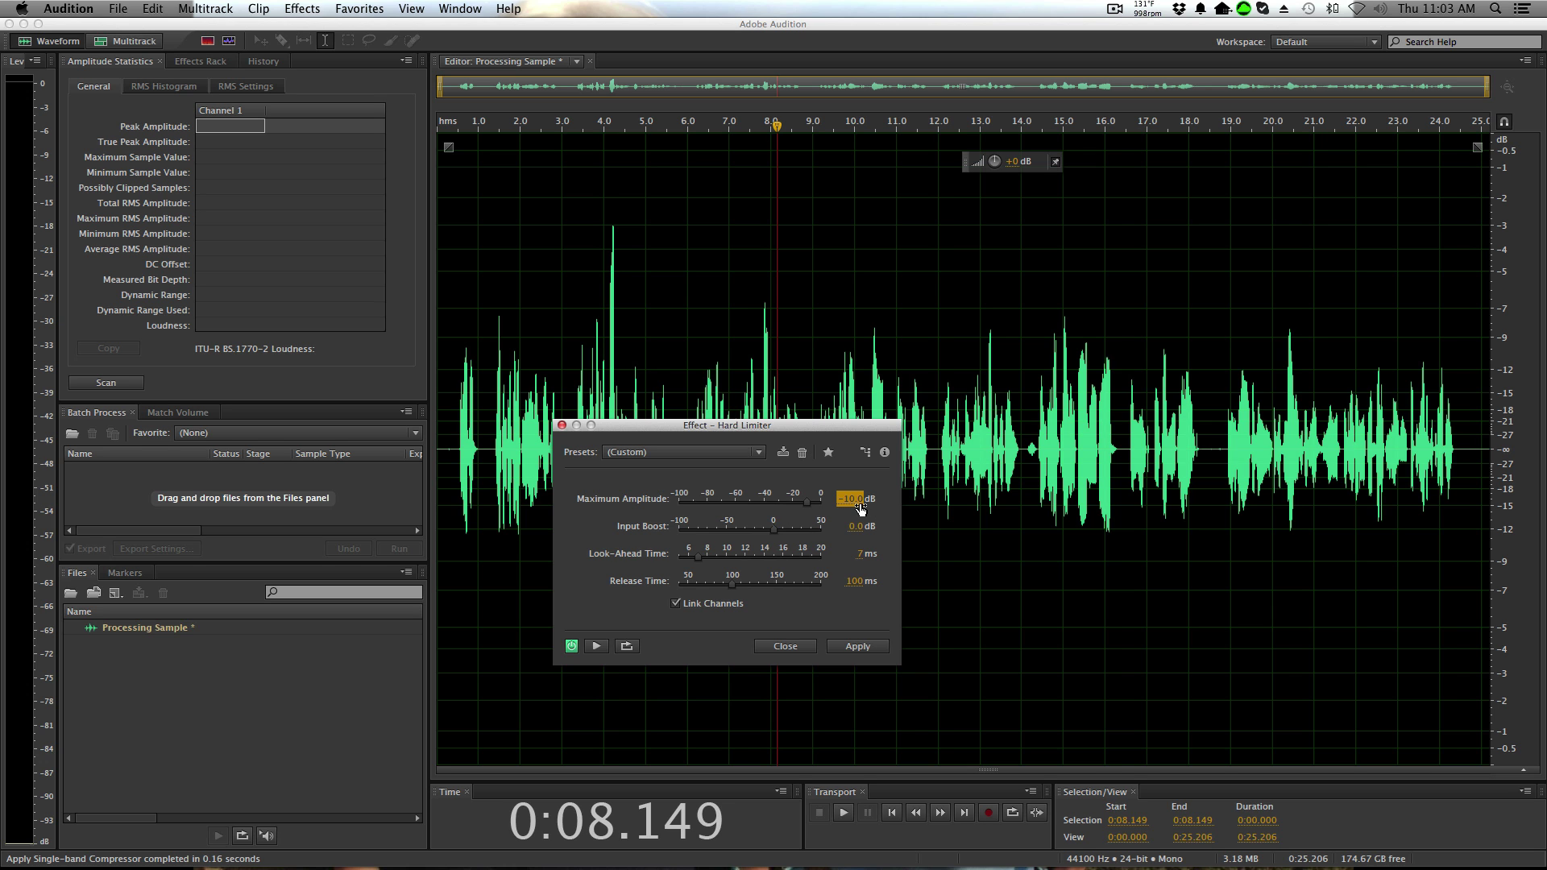
click(857, 646)
click(1365, 353)
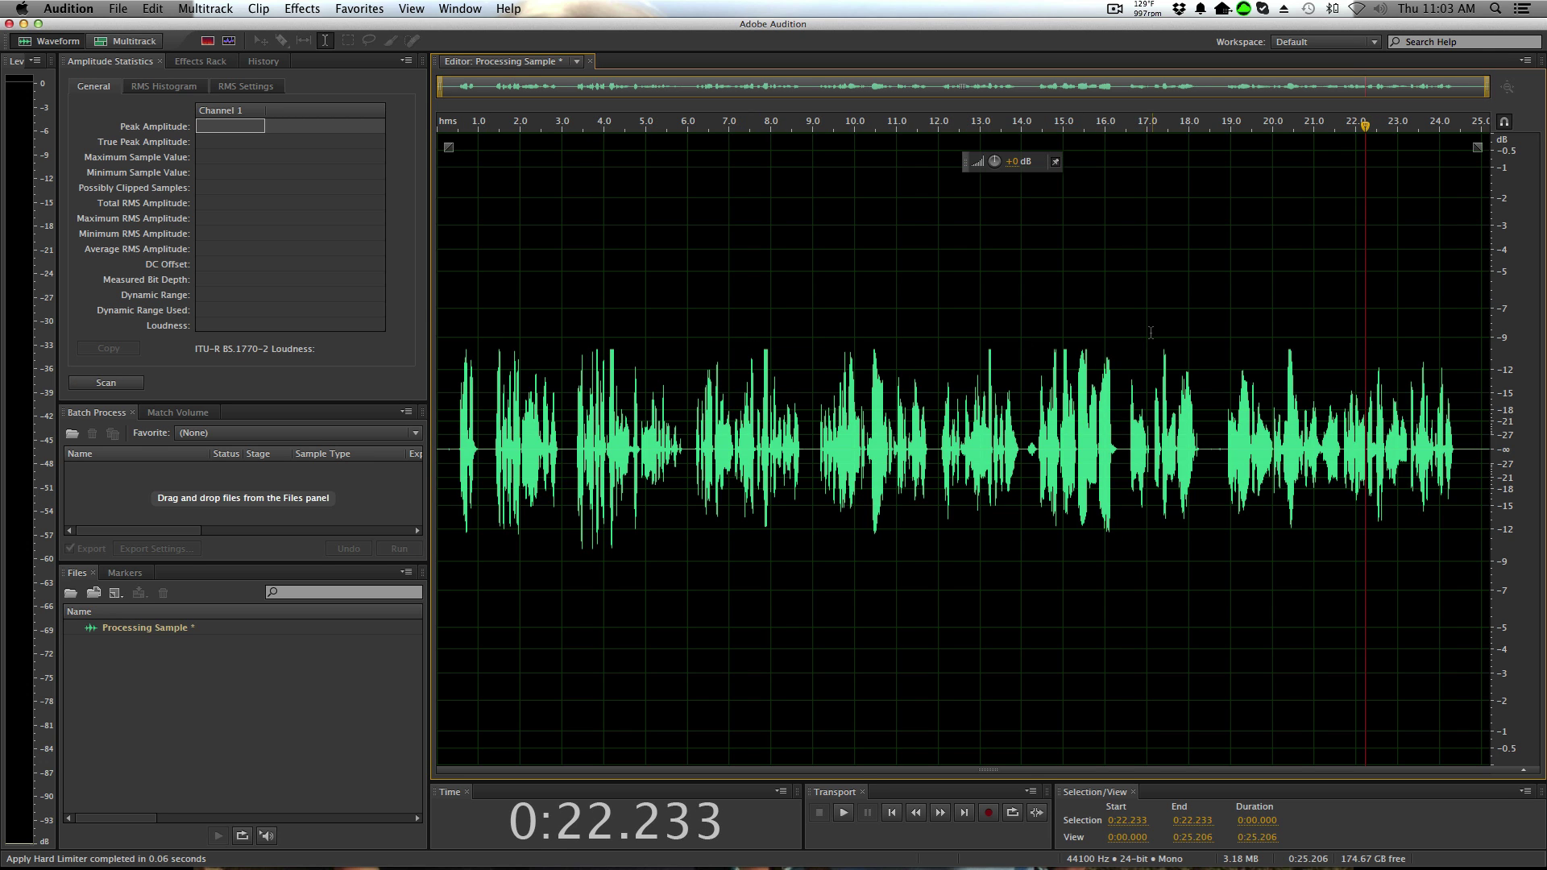
Undo the -10 dB limiting and apply the Hard Limiter to the whole recording with a maximum amplitude of -20 dB
key(super+z)
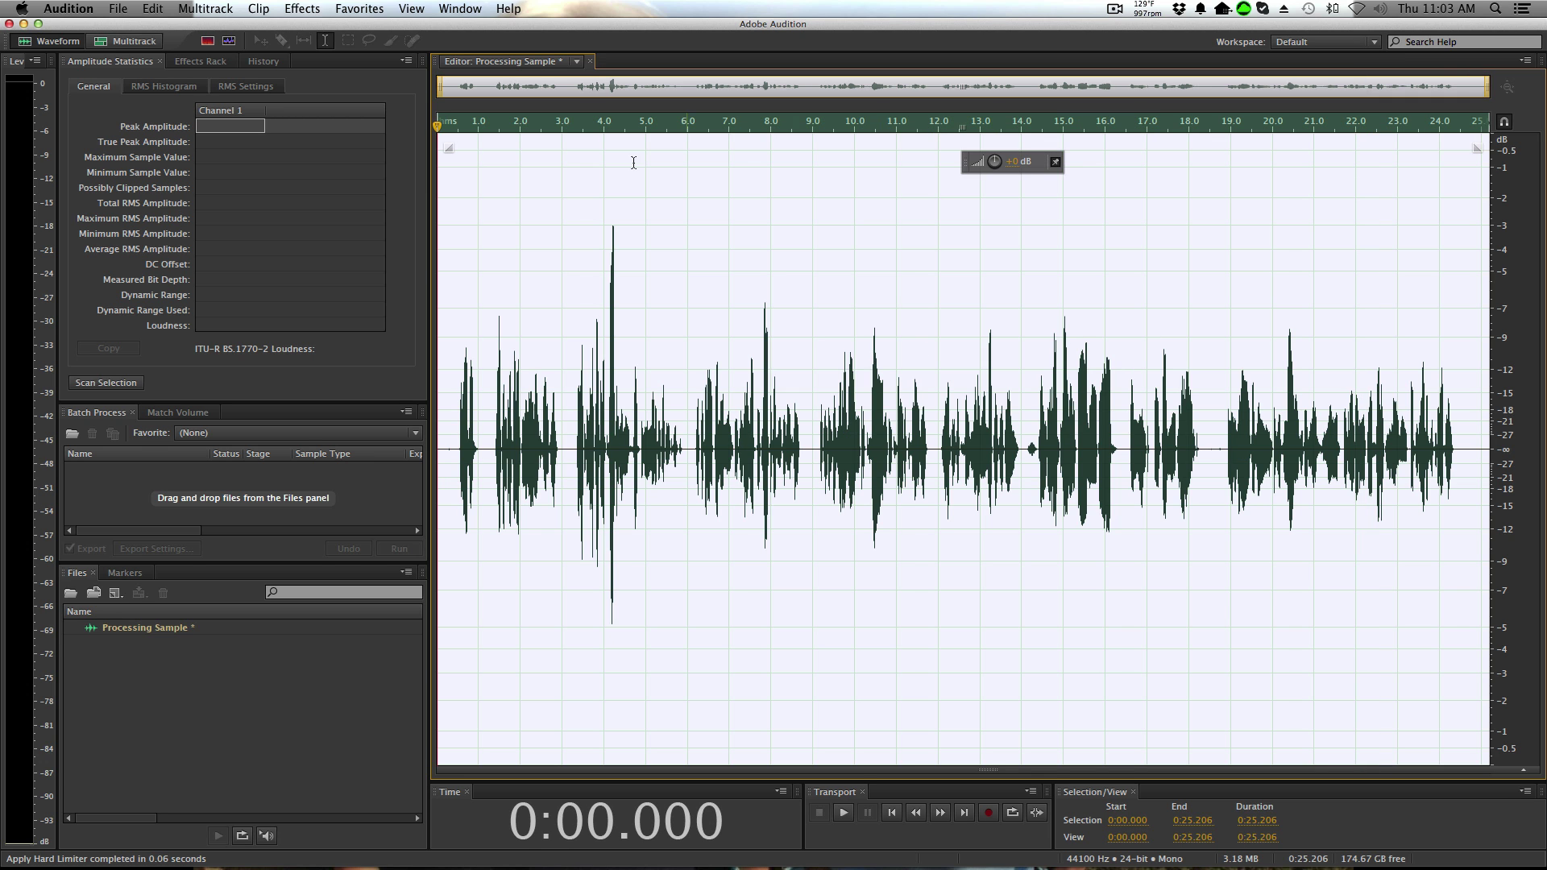
click(305, 8)
mouse_move(492, 195)
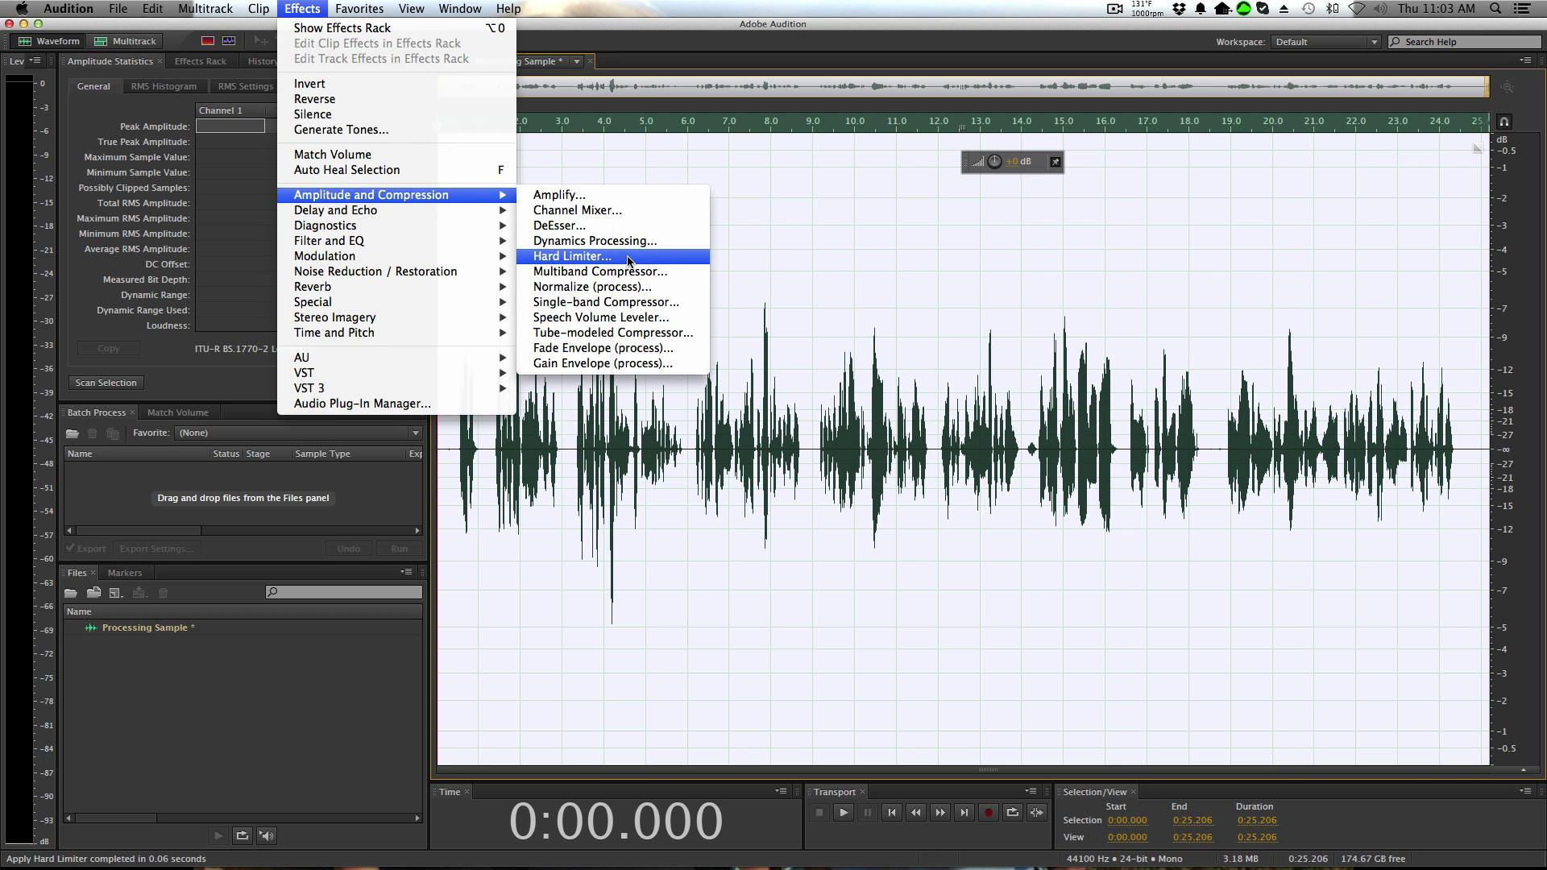
click(572, 255)
click(849, 505)
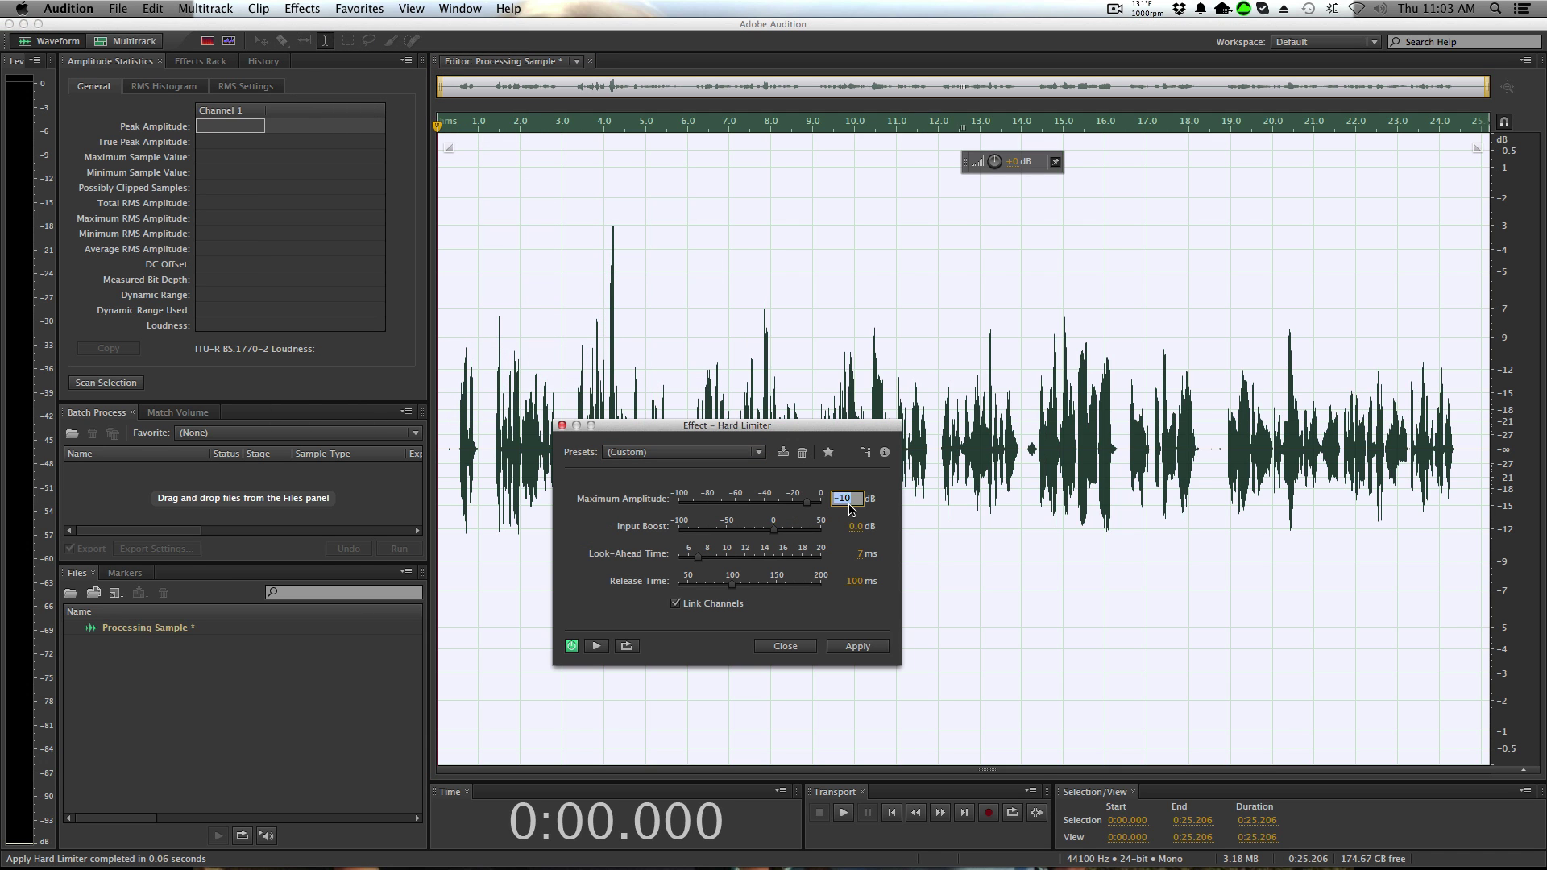
text(-20)
key(Return)
click(934, 467)
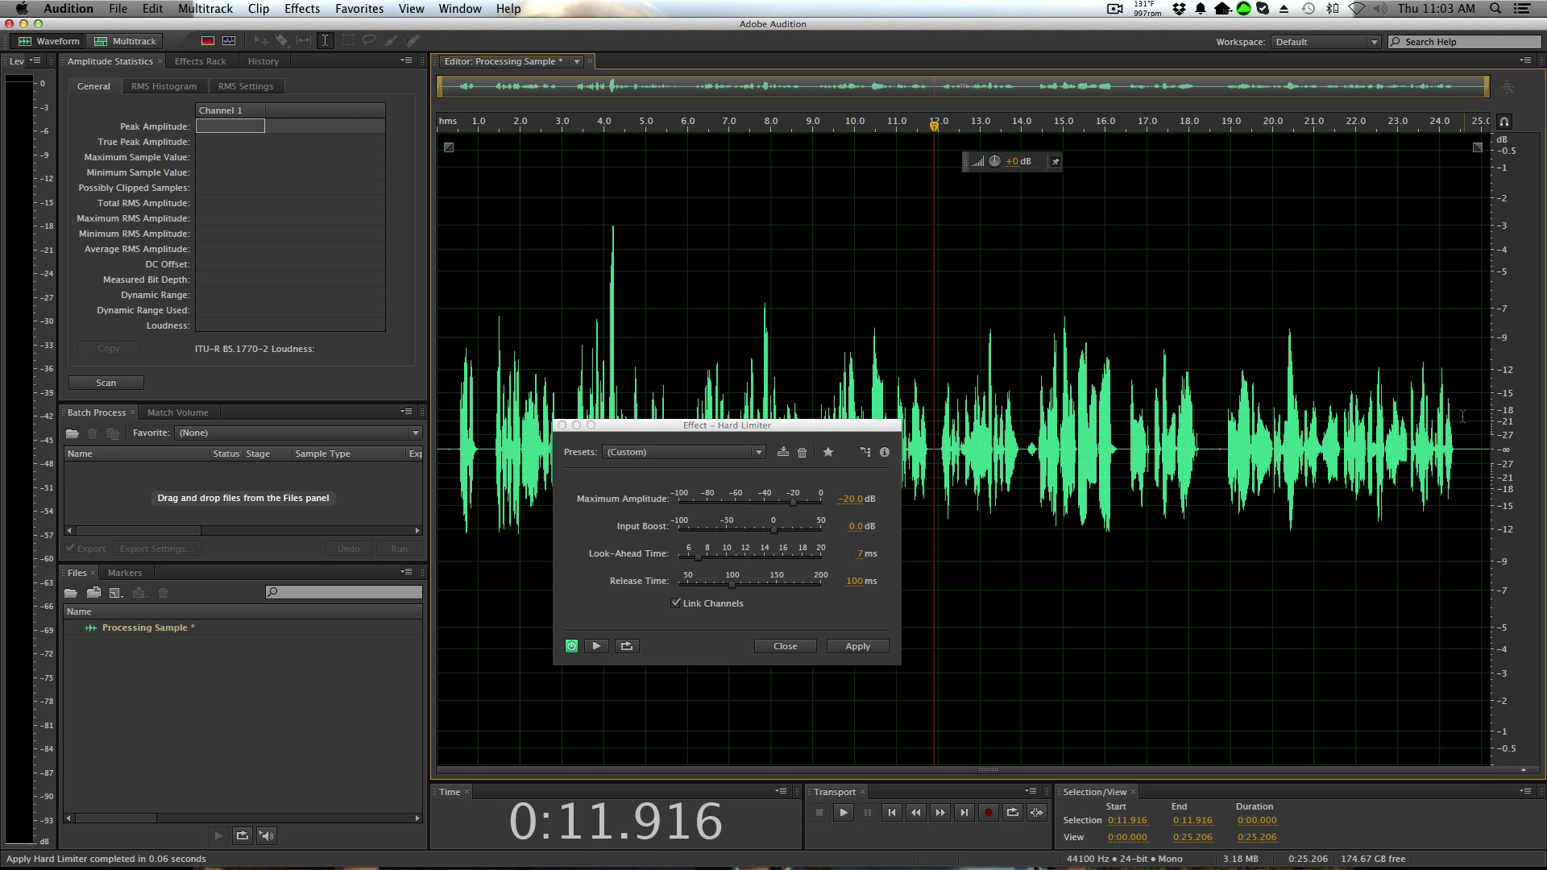
click(857, 647)
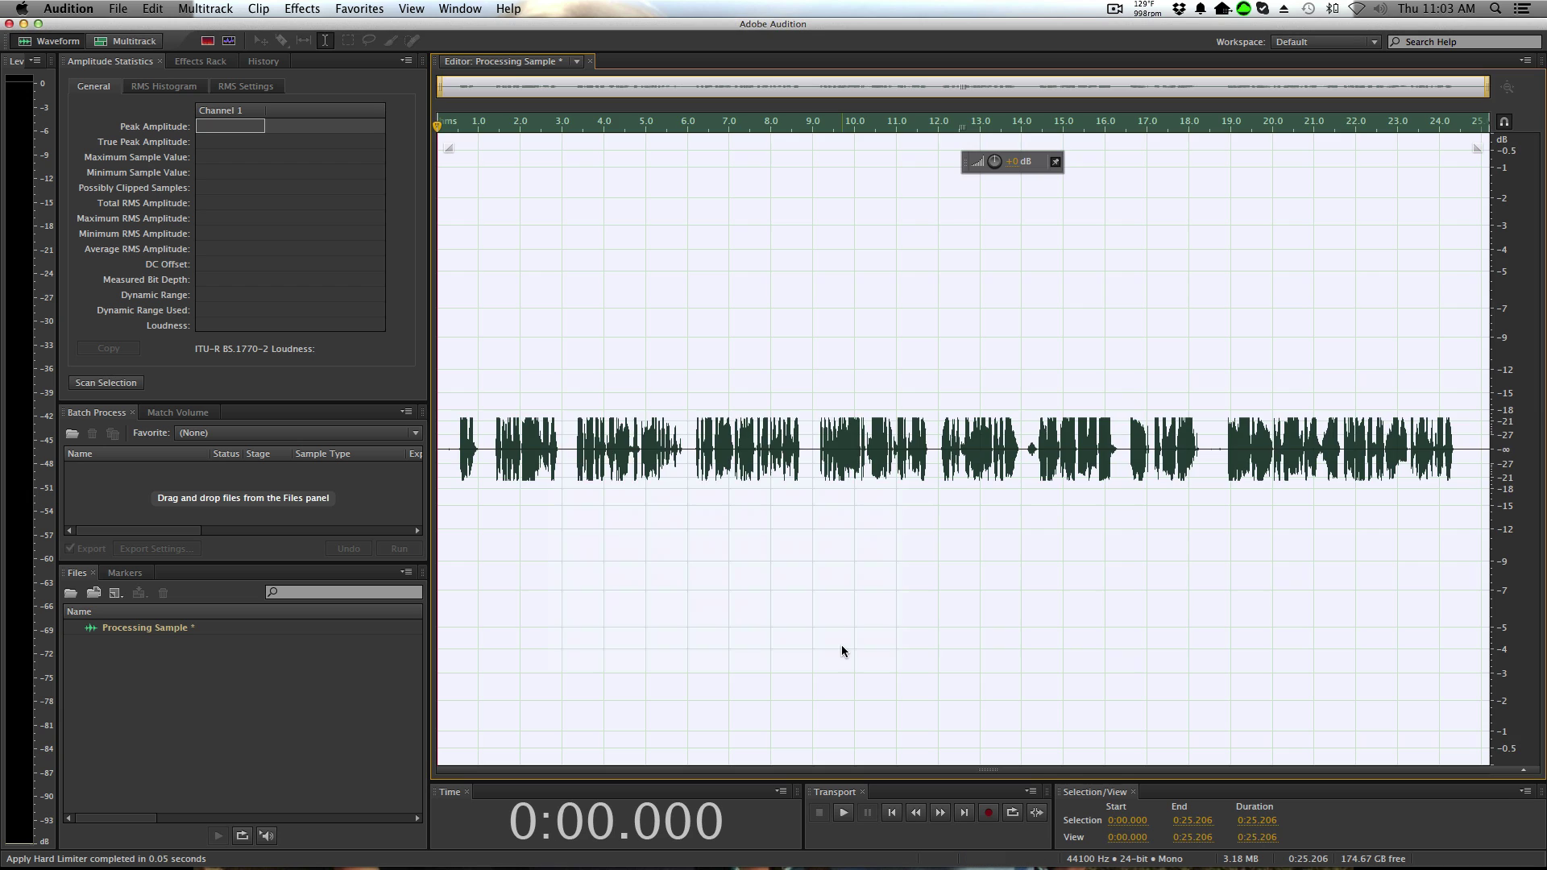
click(1200, 491)
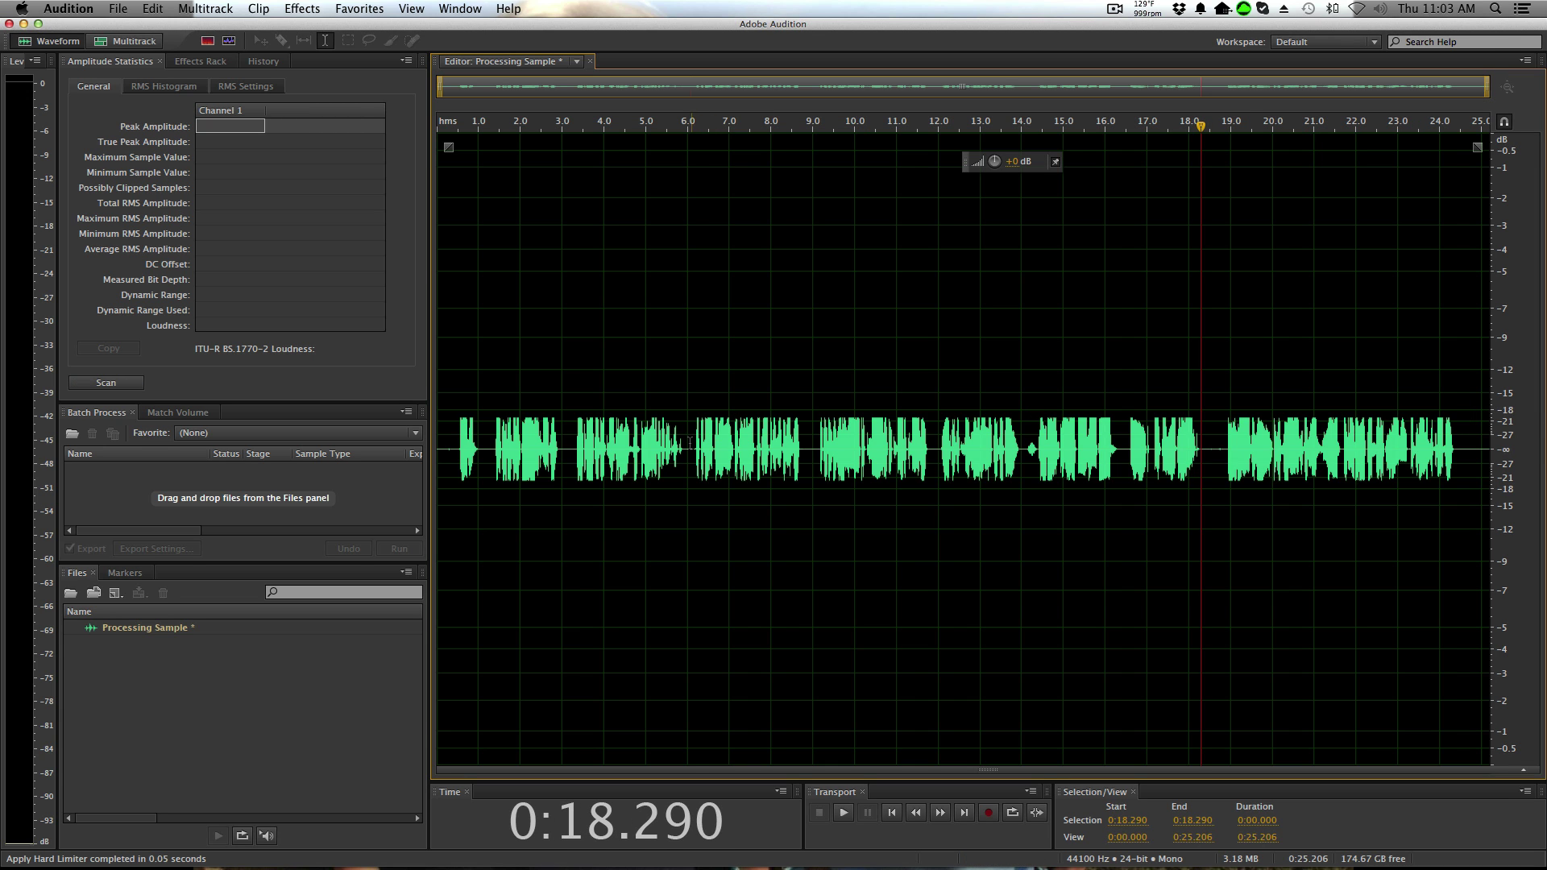
Play the limited recording from about 6 s, undo the limiting and play the same passage again for comparison
click(691, 442)
key(space)
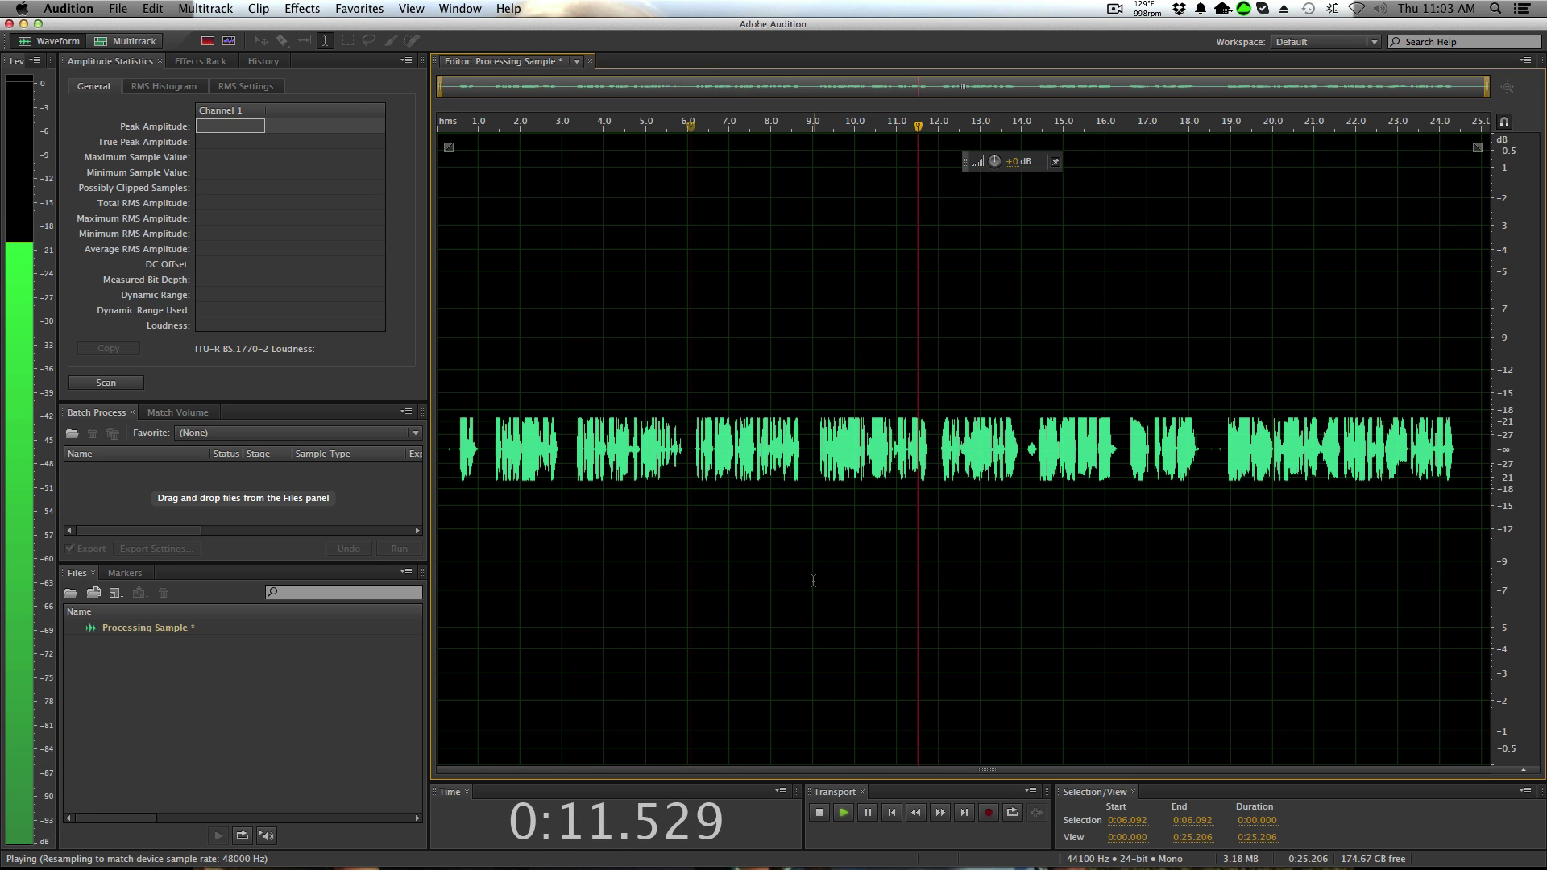
key(space)
key(super+a)
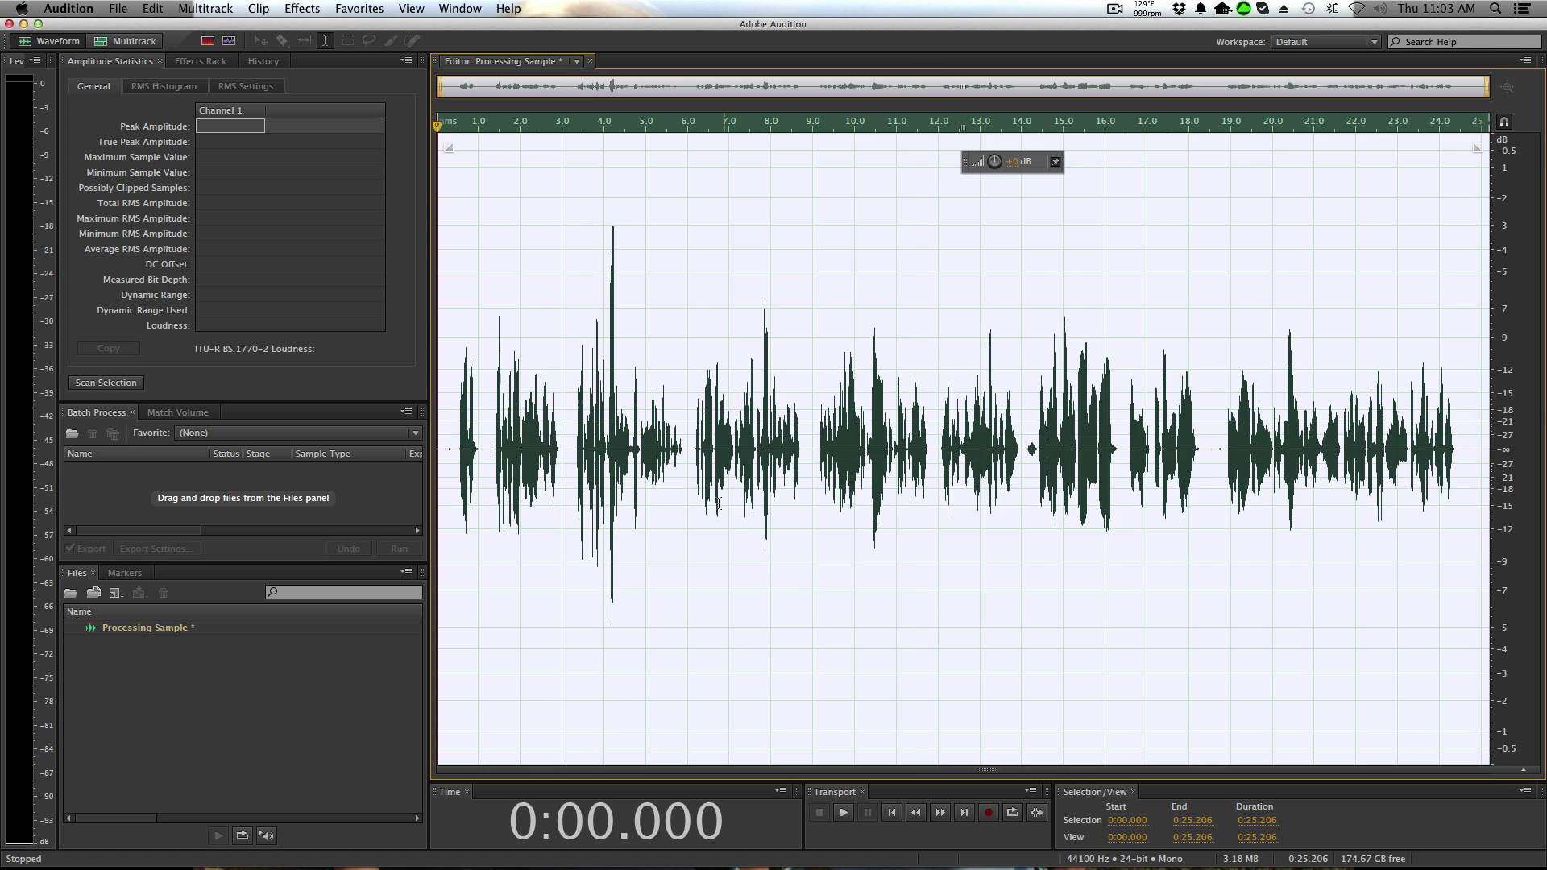
click(695, 496)
key(space)
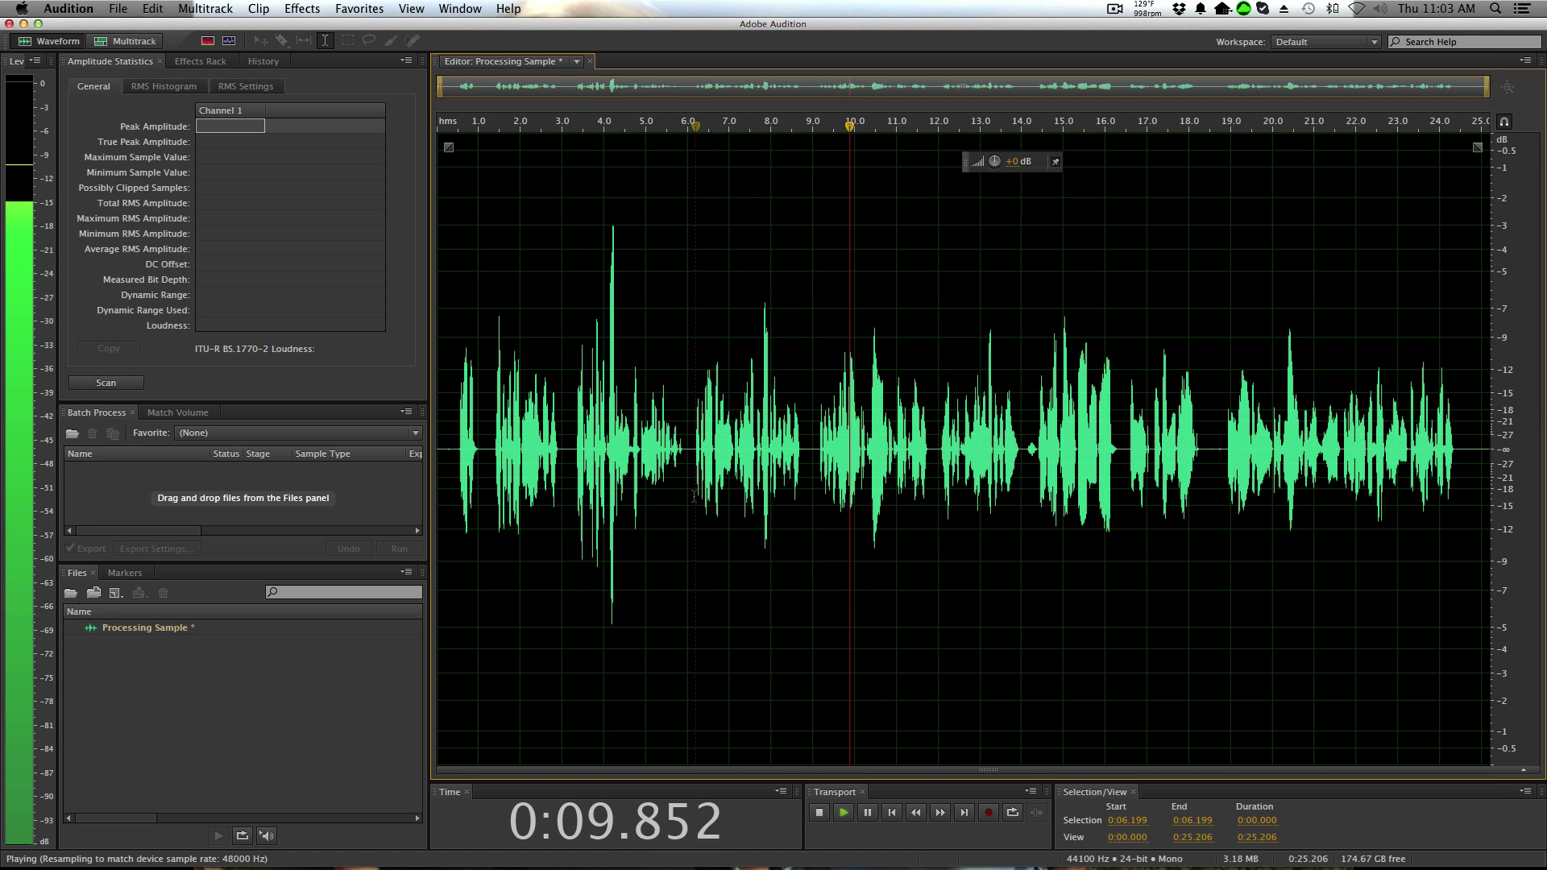
key(space)
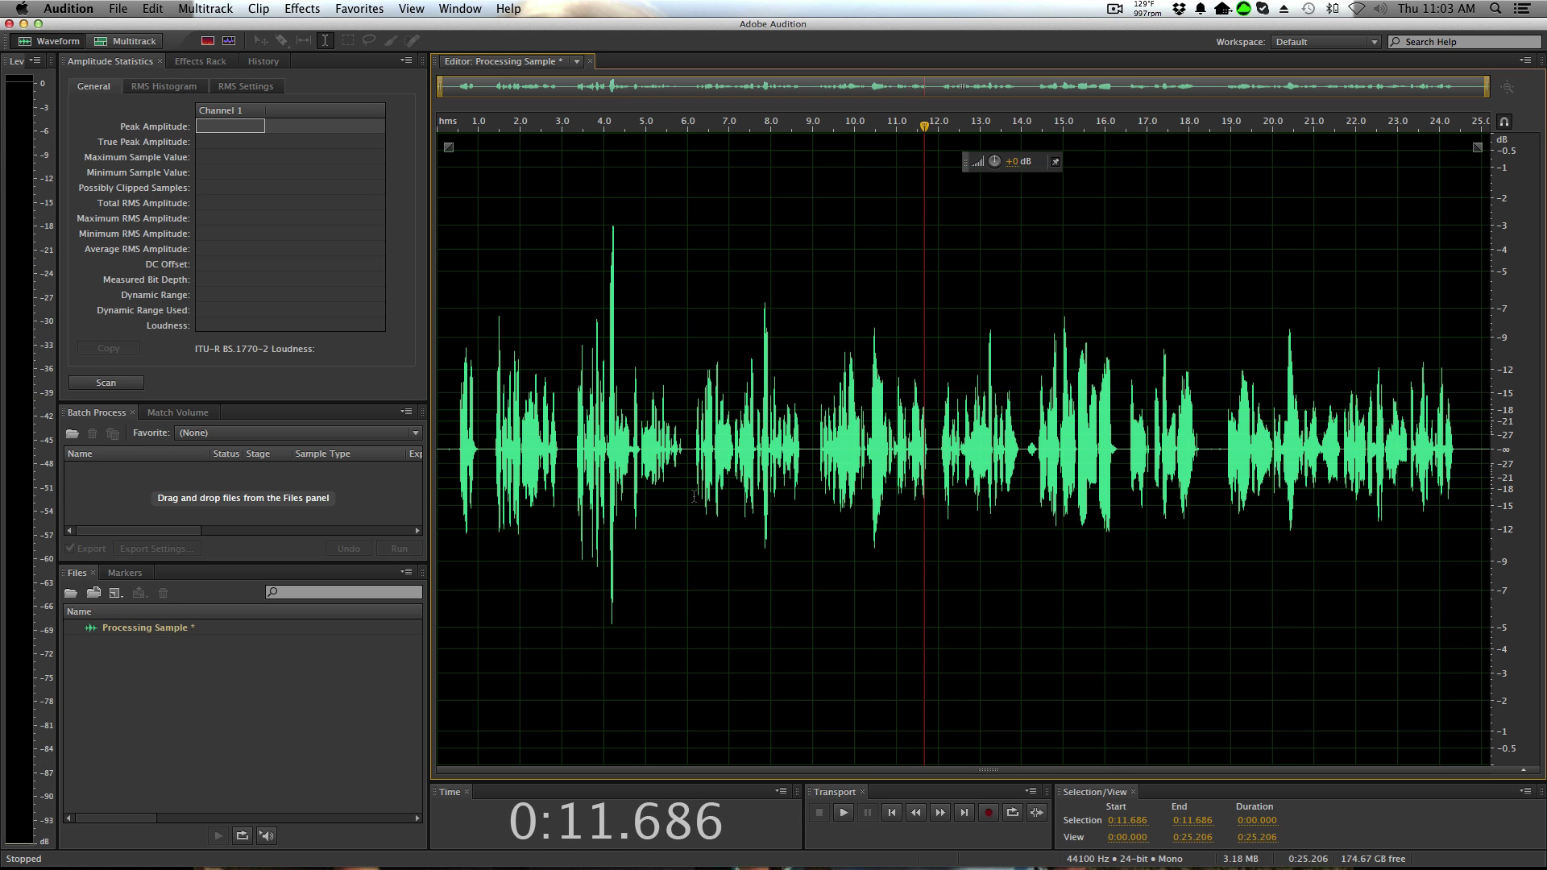
Redo the -20 dB limiting, replay the passage from about 6 s and undo the limiting again
key(super+shift+z)
click(683, 463)
key(space)
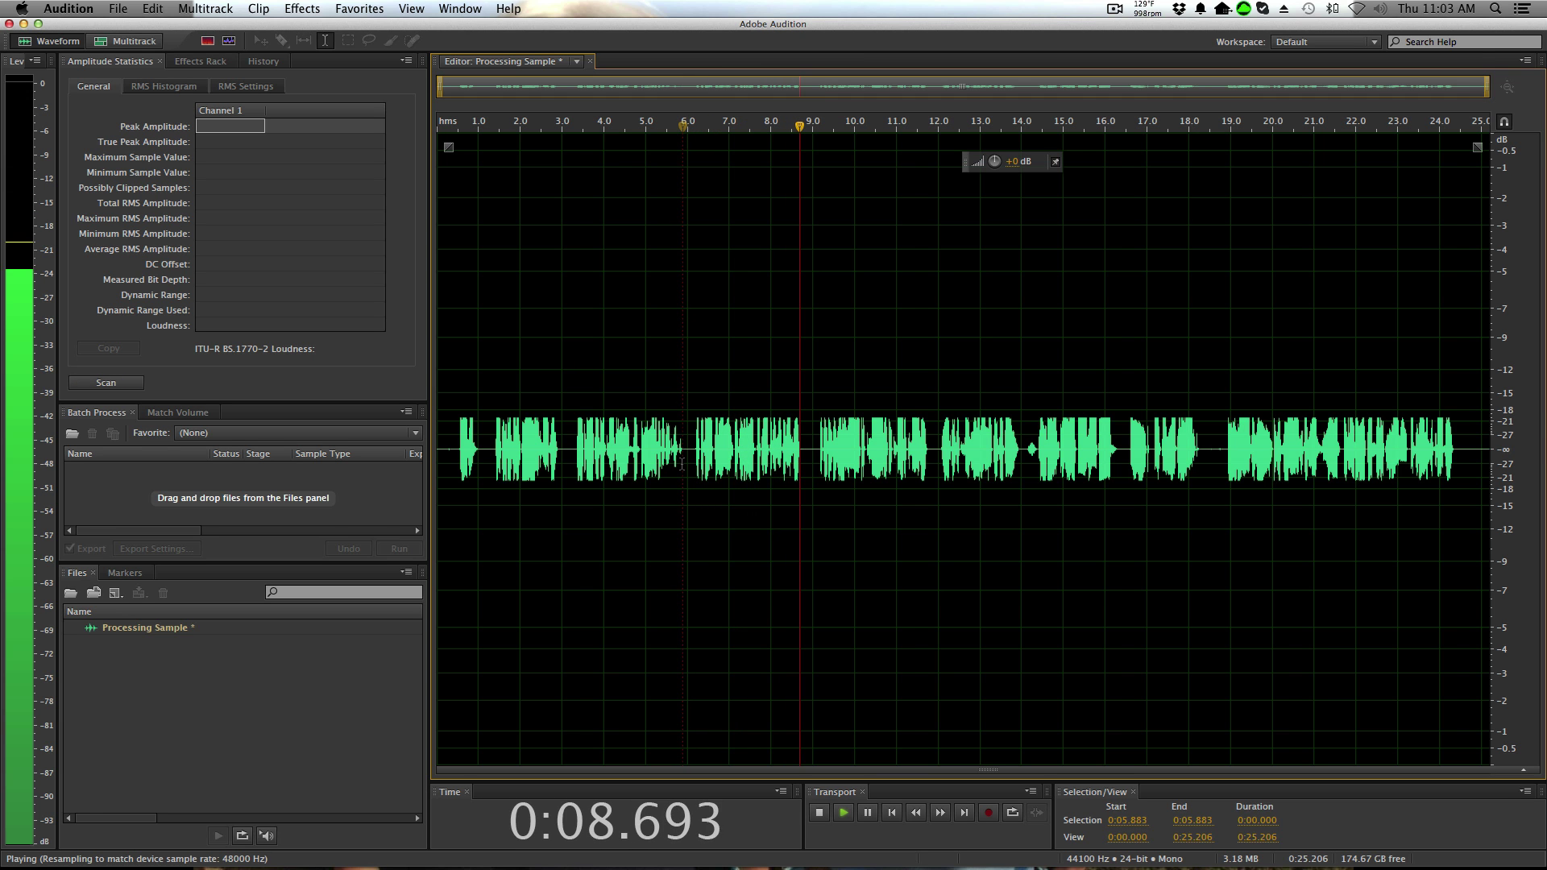
key(space)
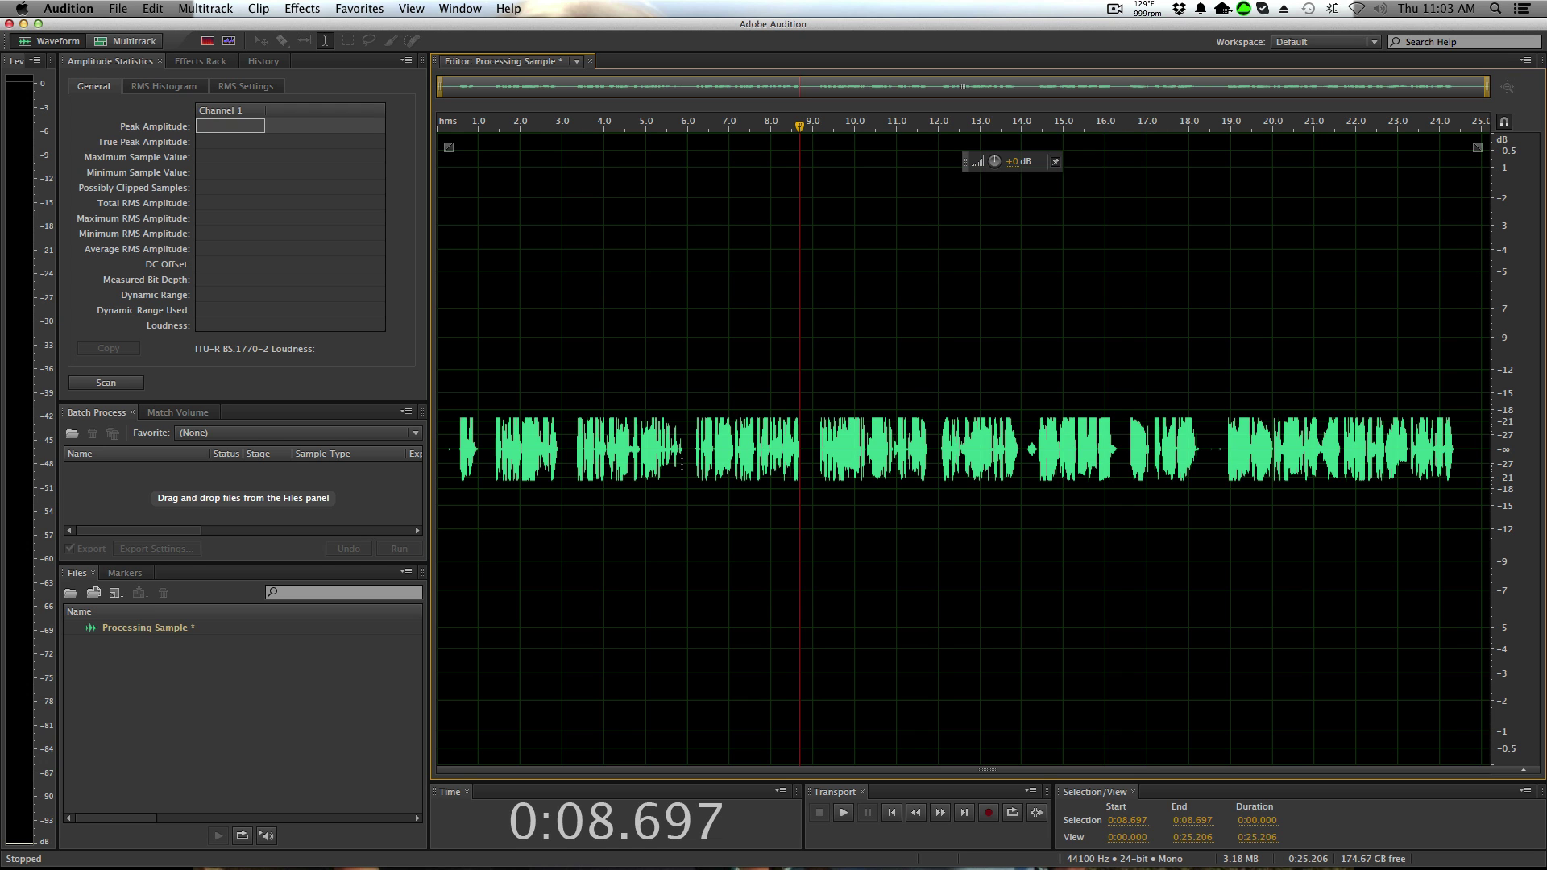
key(super+z)
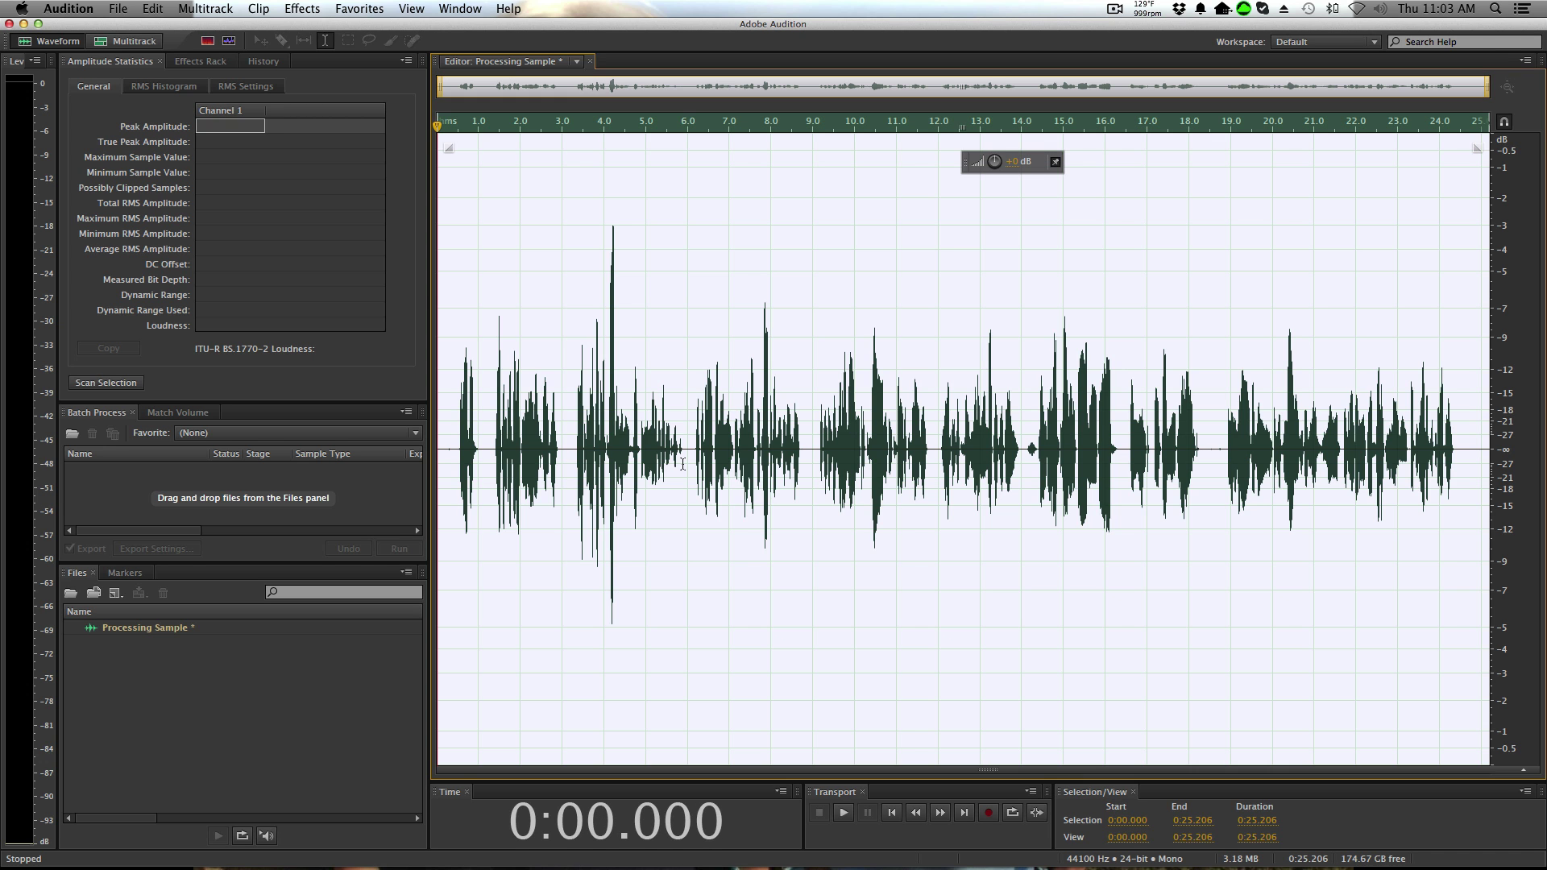
click(697, 480)
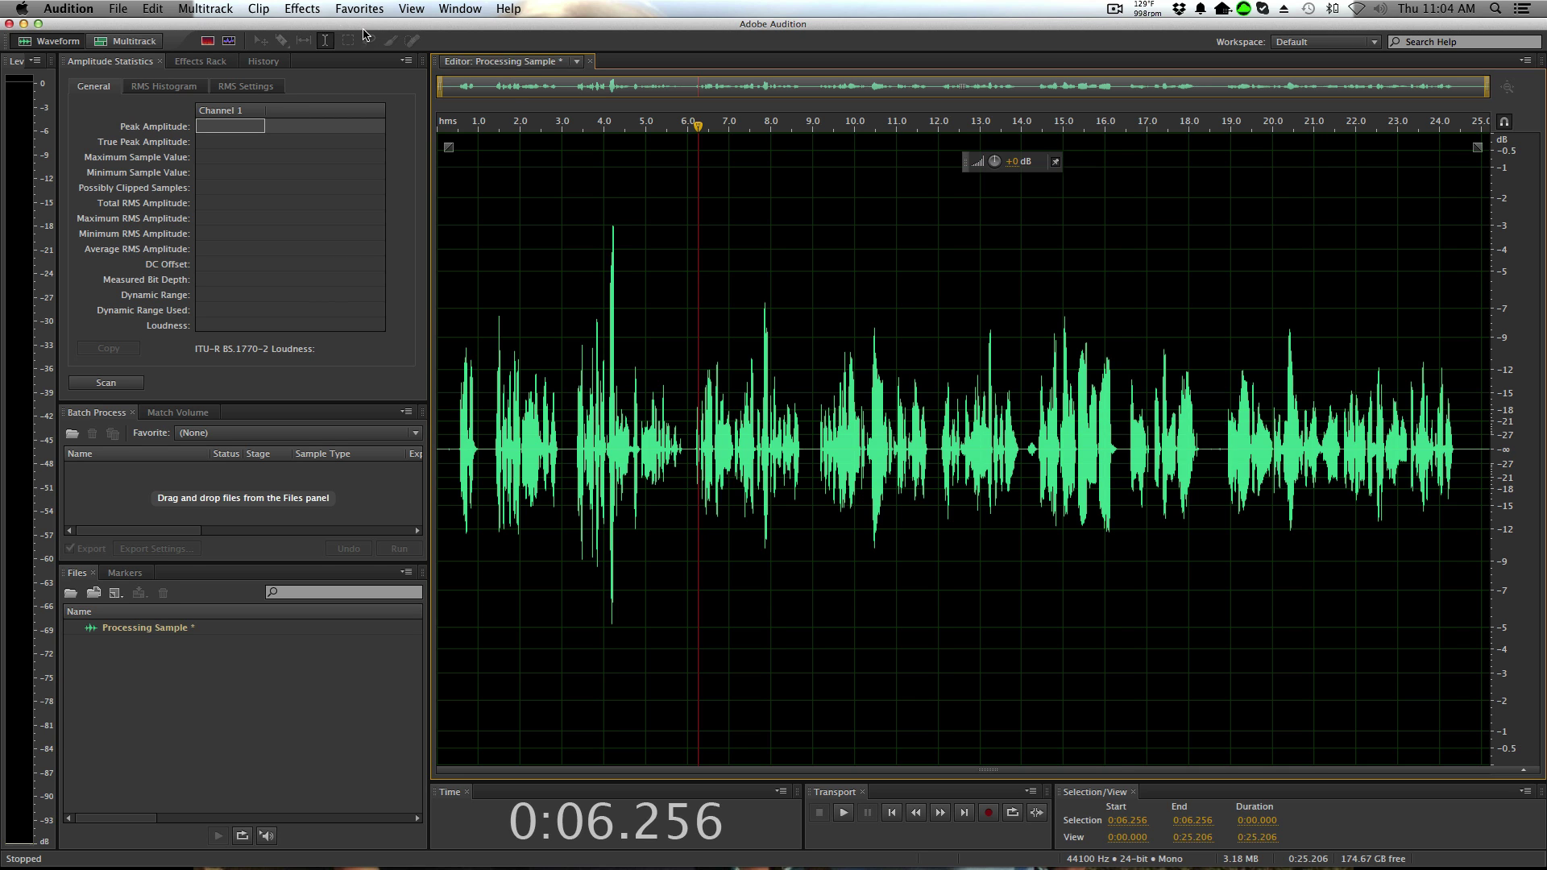
Apply the Hard Limiter to the whole recording with a maximum amplitude of -2 dB and clear the selection
click(302, 8)
mouse_move(431, 201)
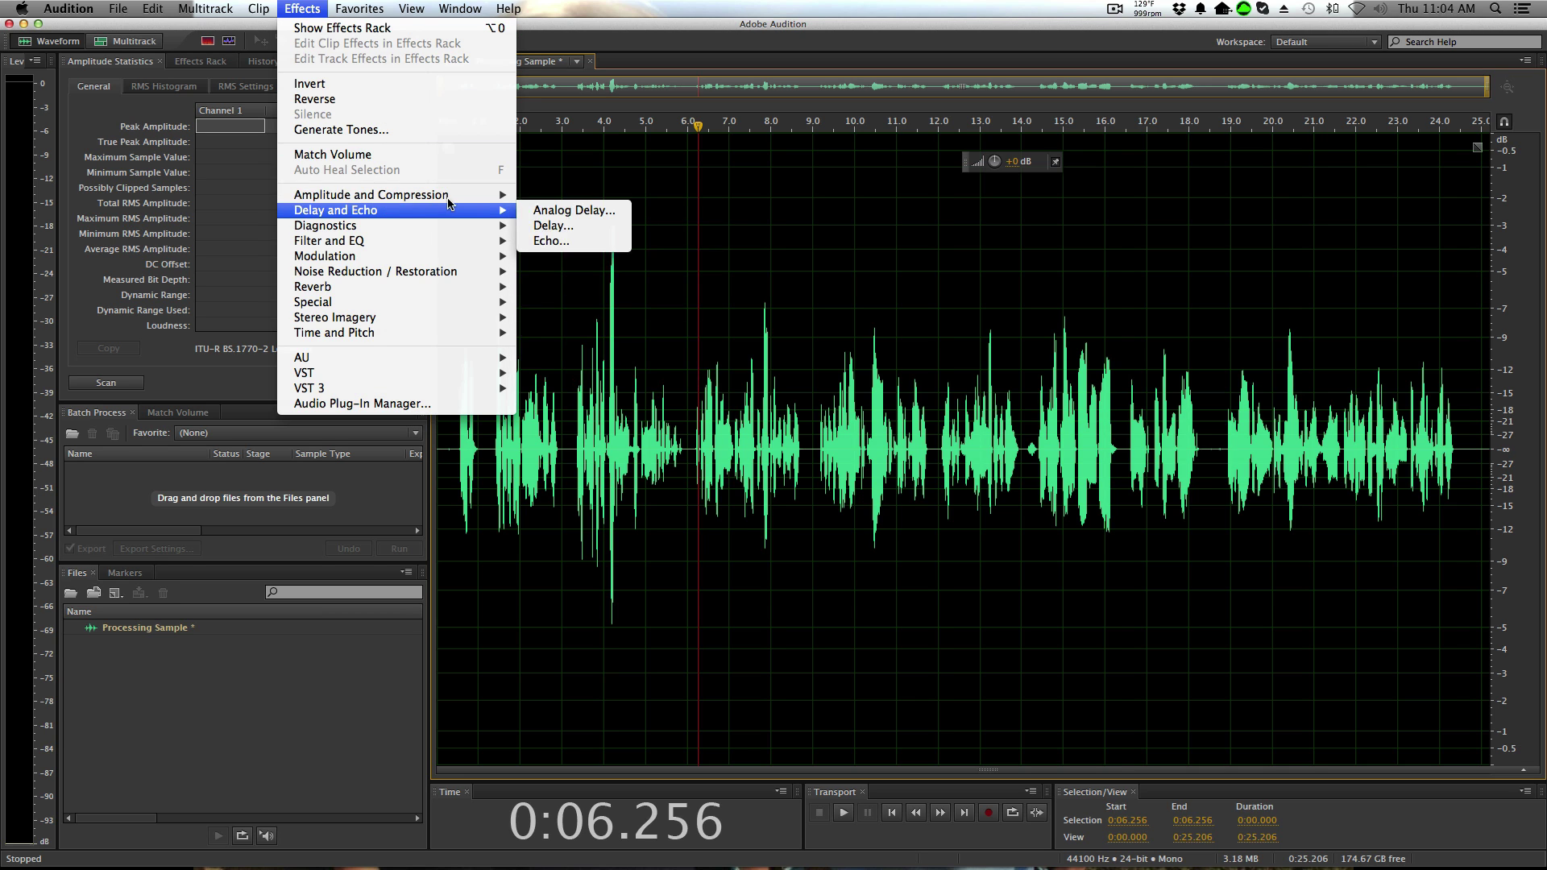
click(572, 257)
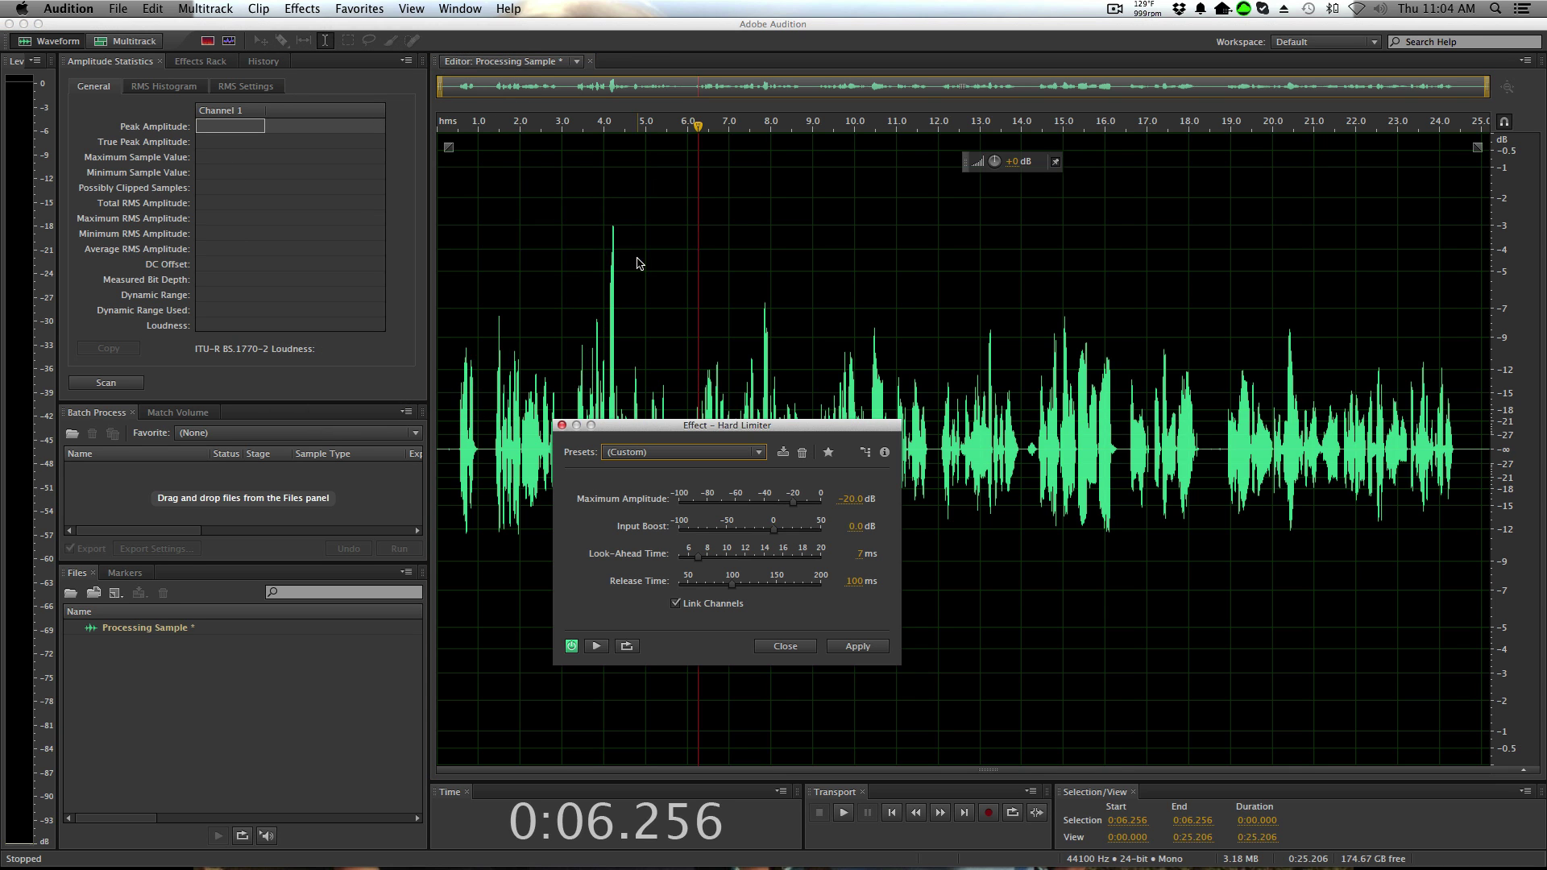
click(851, 500)
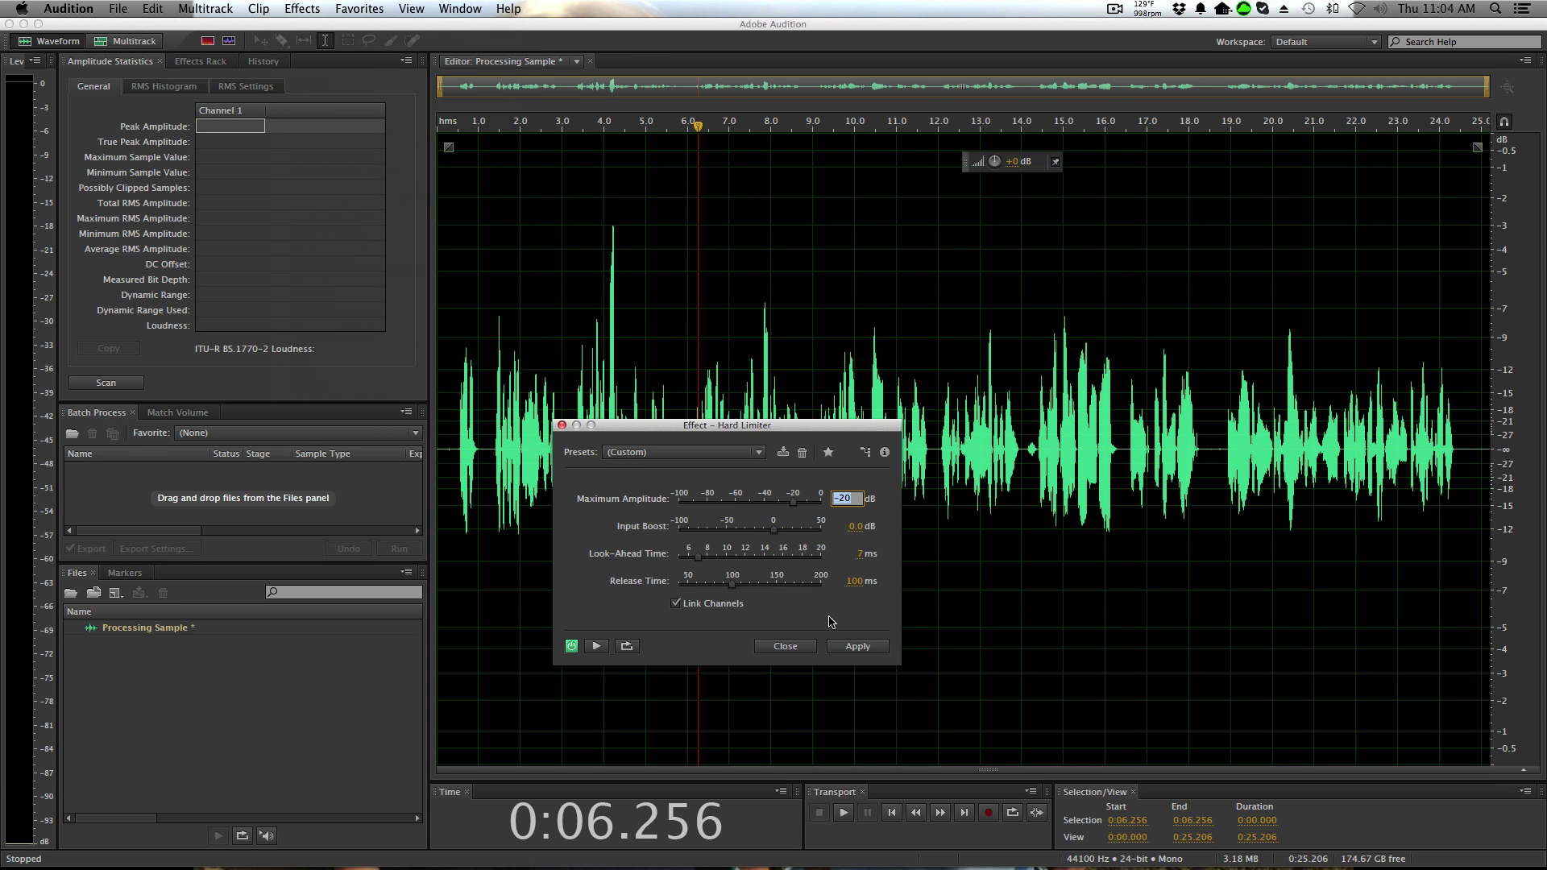
text(-2)
key(Return)
click(858, 646)
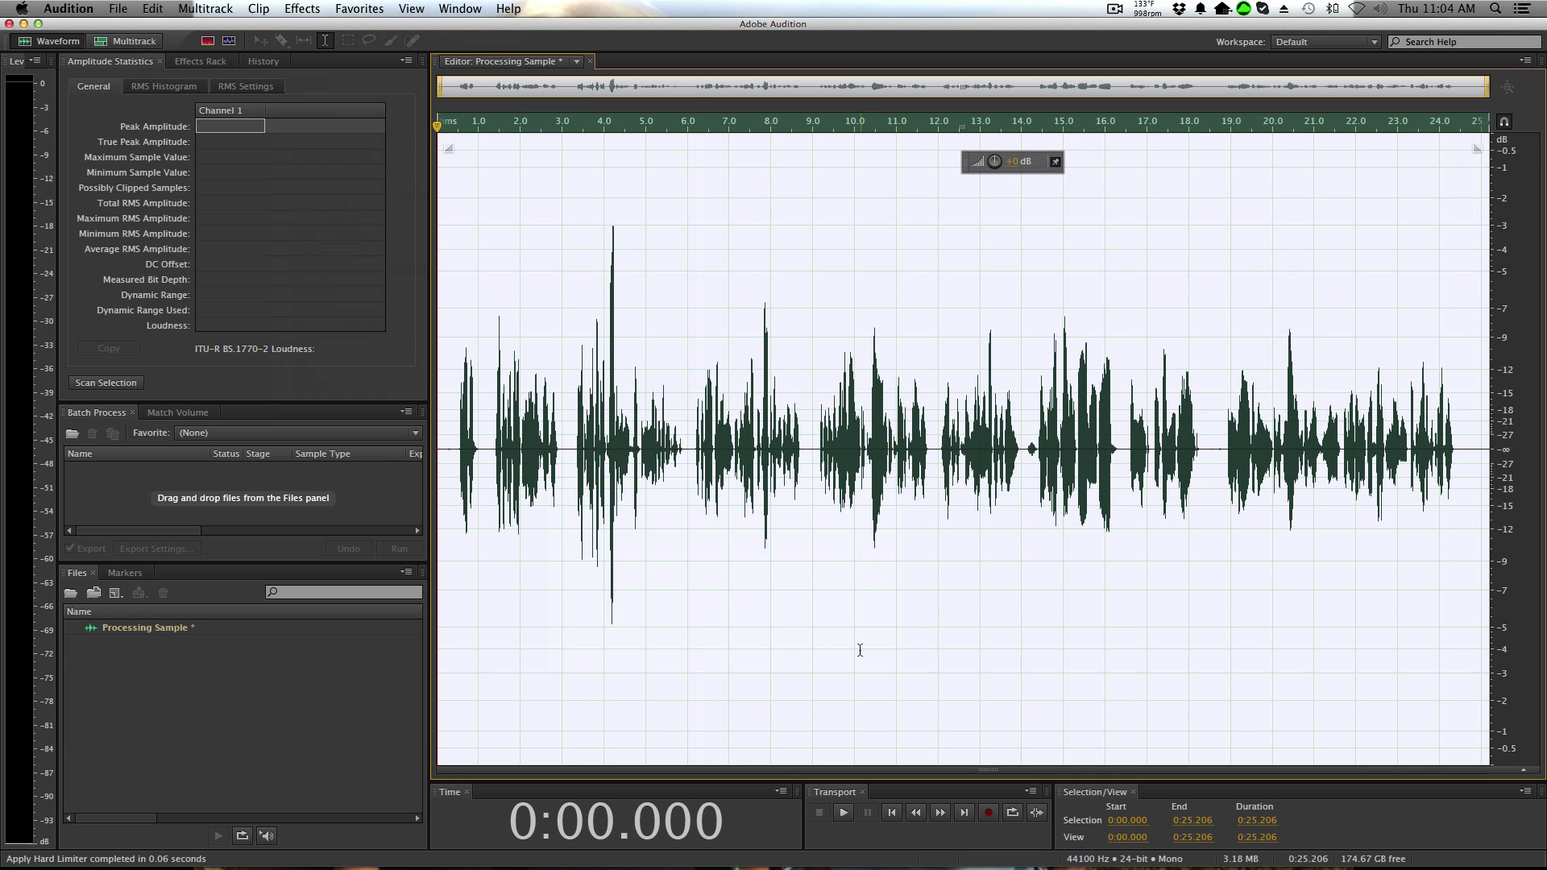
click(859, 646)
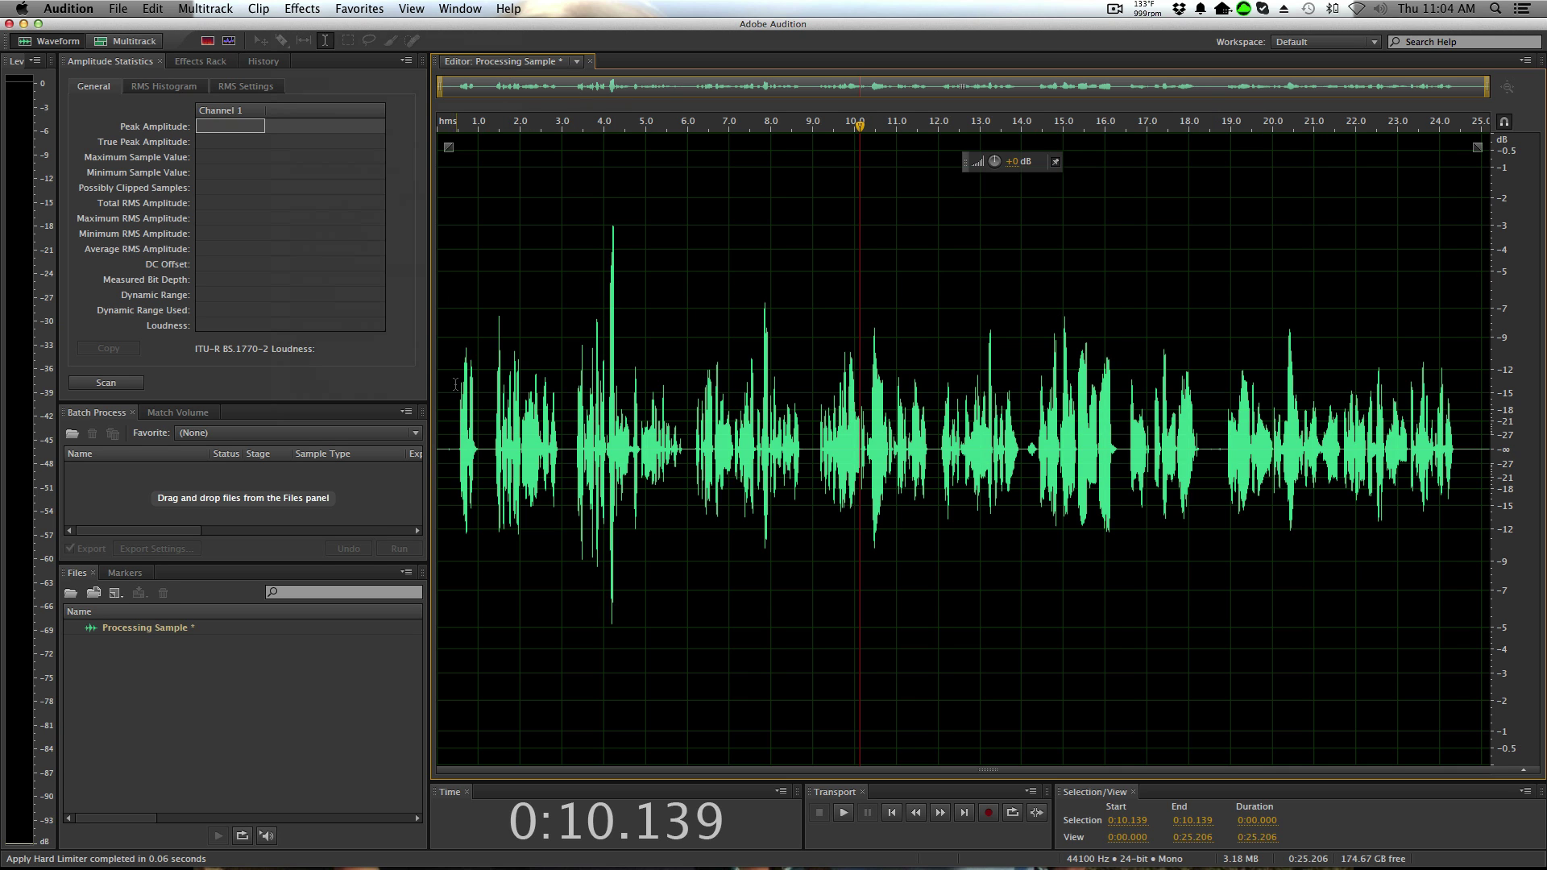
Apply the Hard Limiter to the whole recording with a maximum amplitude of -8 dB
click(308, 11)
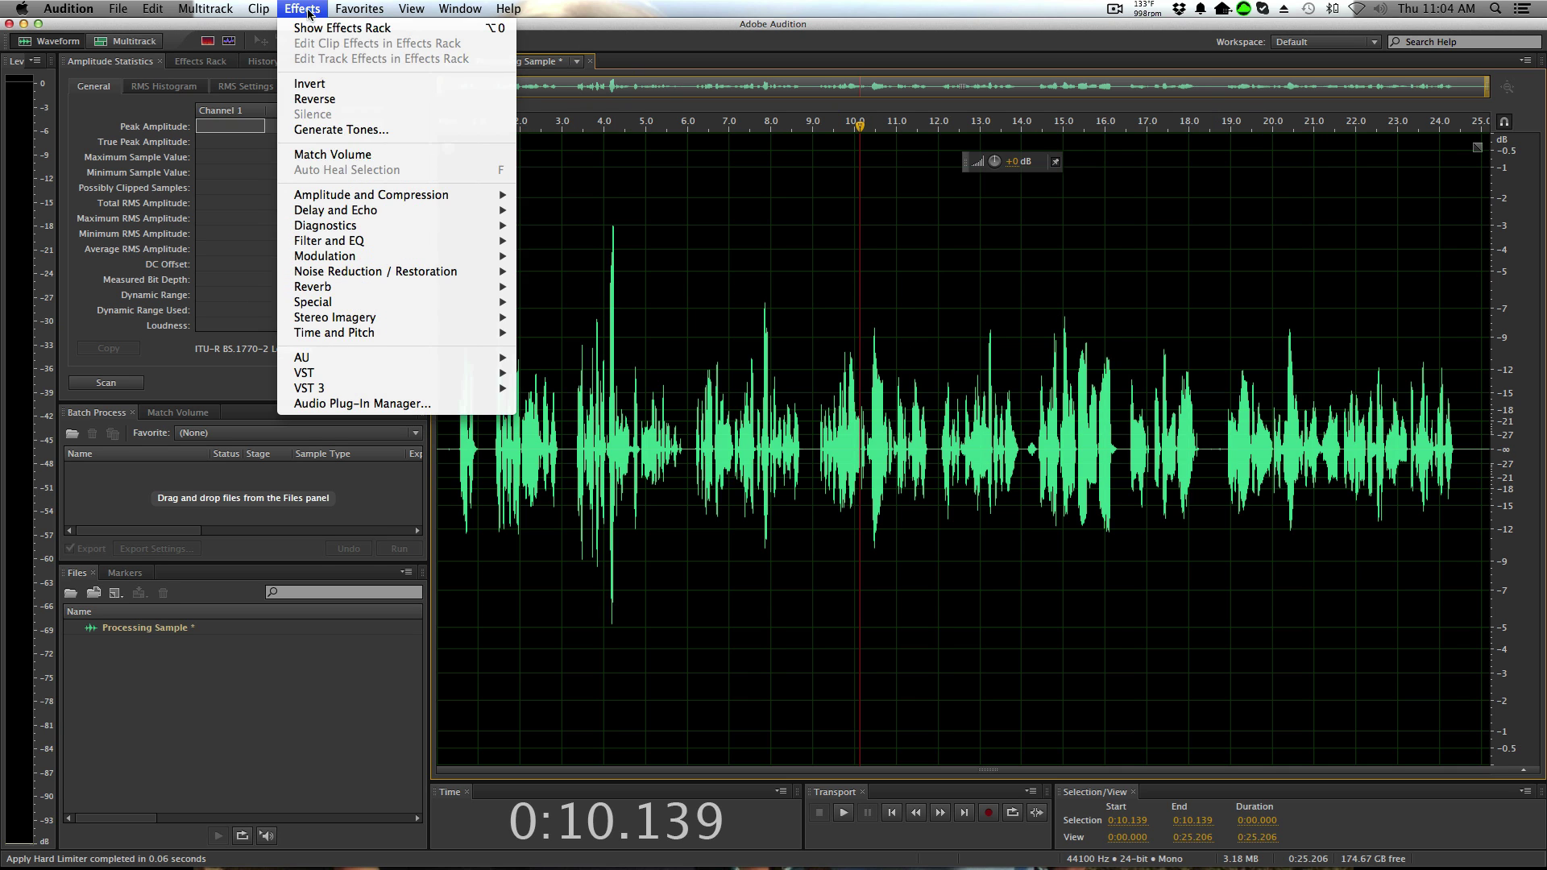
mouse_move(419, 200)
click(580, 261)
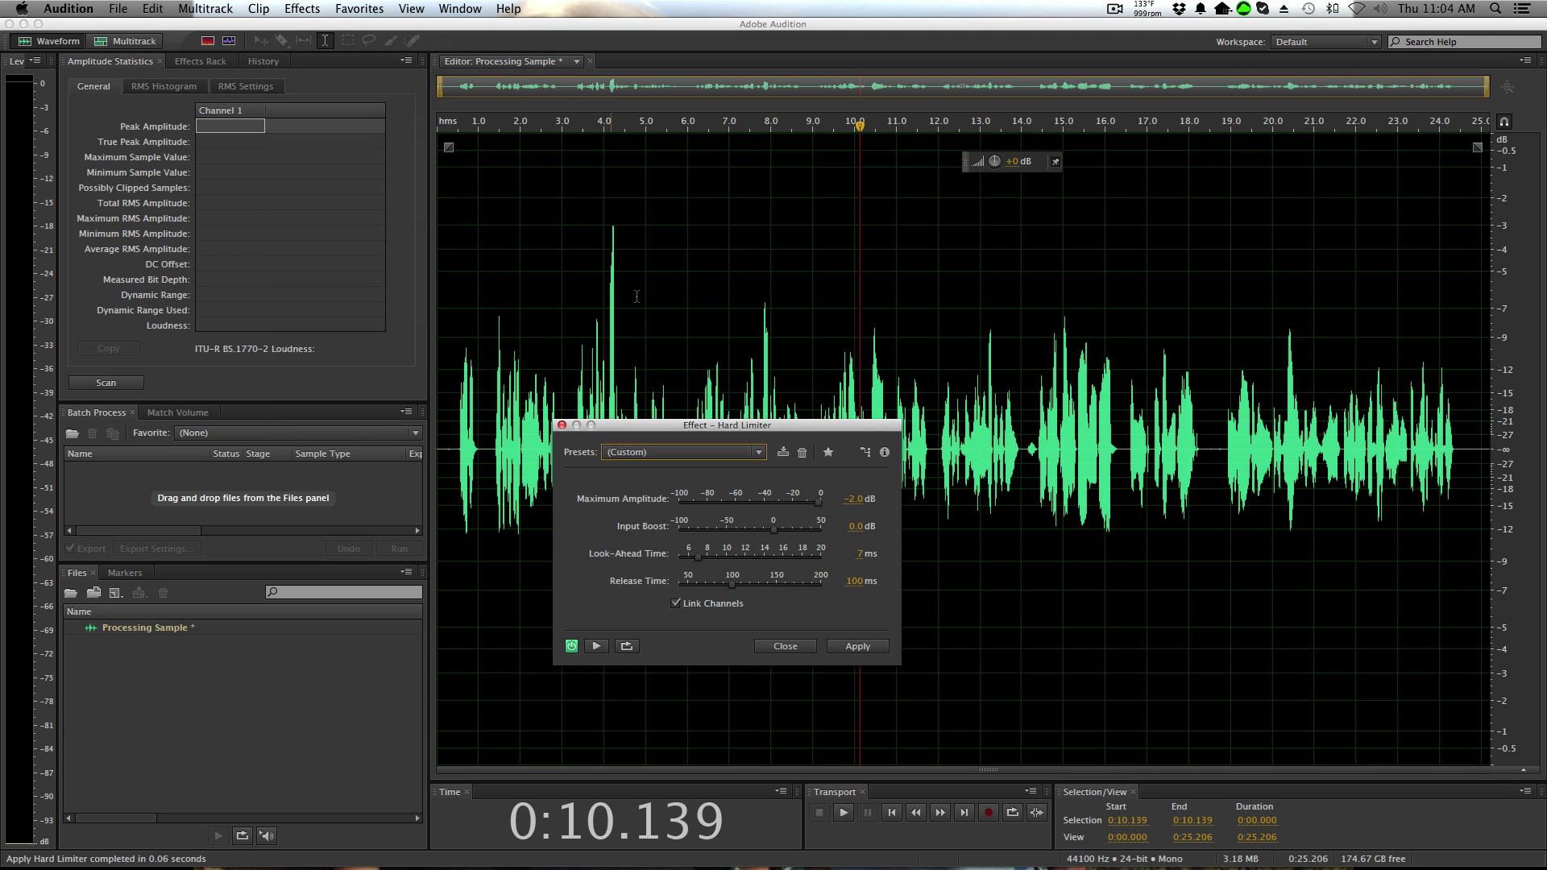
click(854, 500)
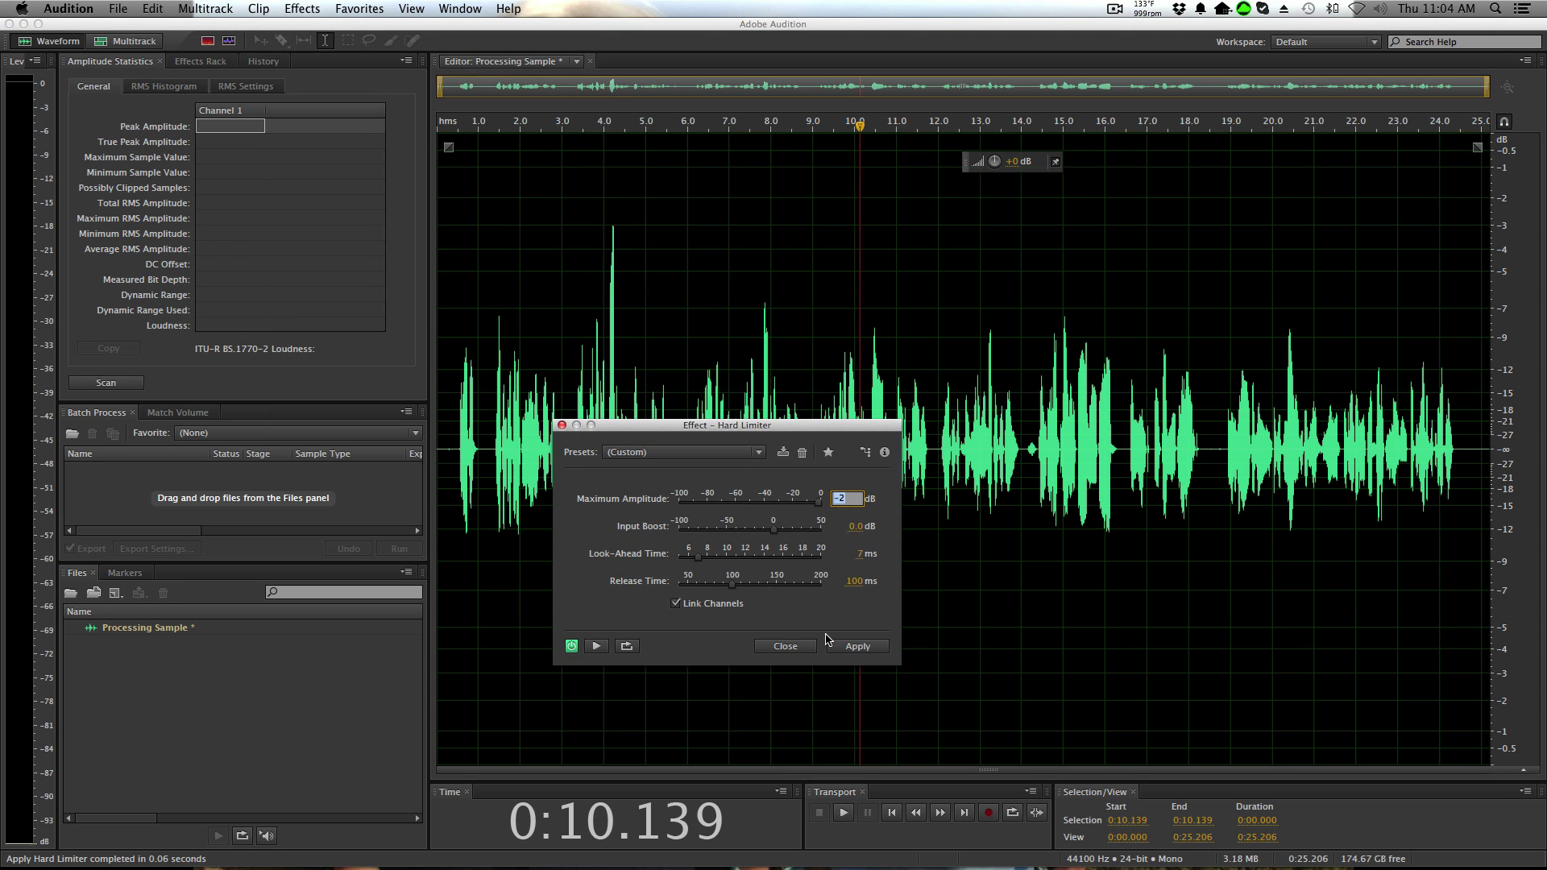
text(-8)
key(Return)
click(851, 648)
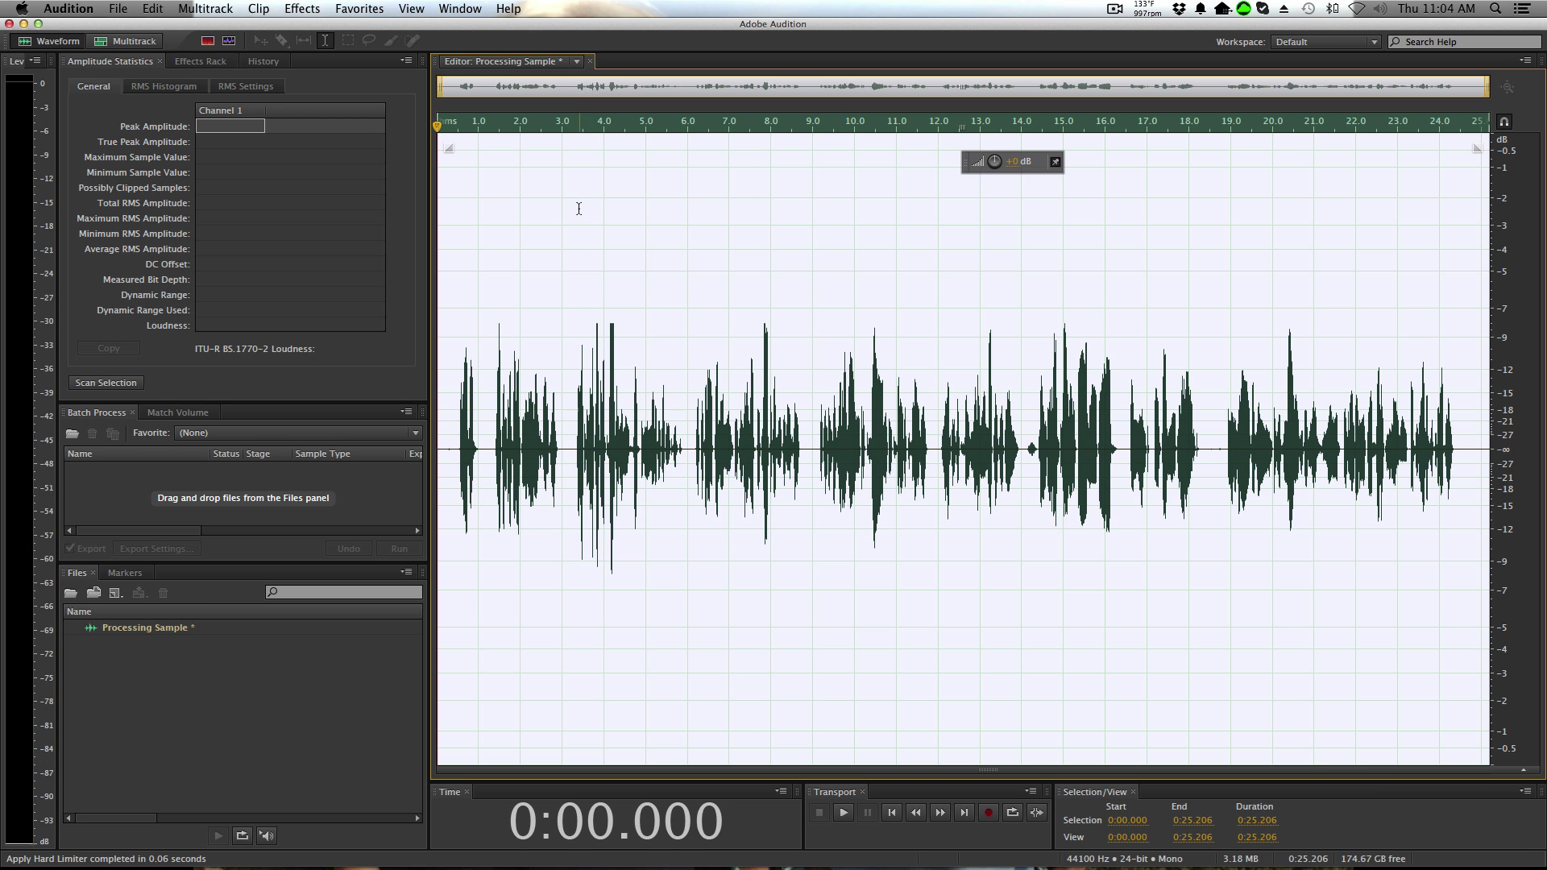
Normalize the limited recording to -3 dB with the saved favorite and play it from about 2.7 s
click(355, 8)
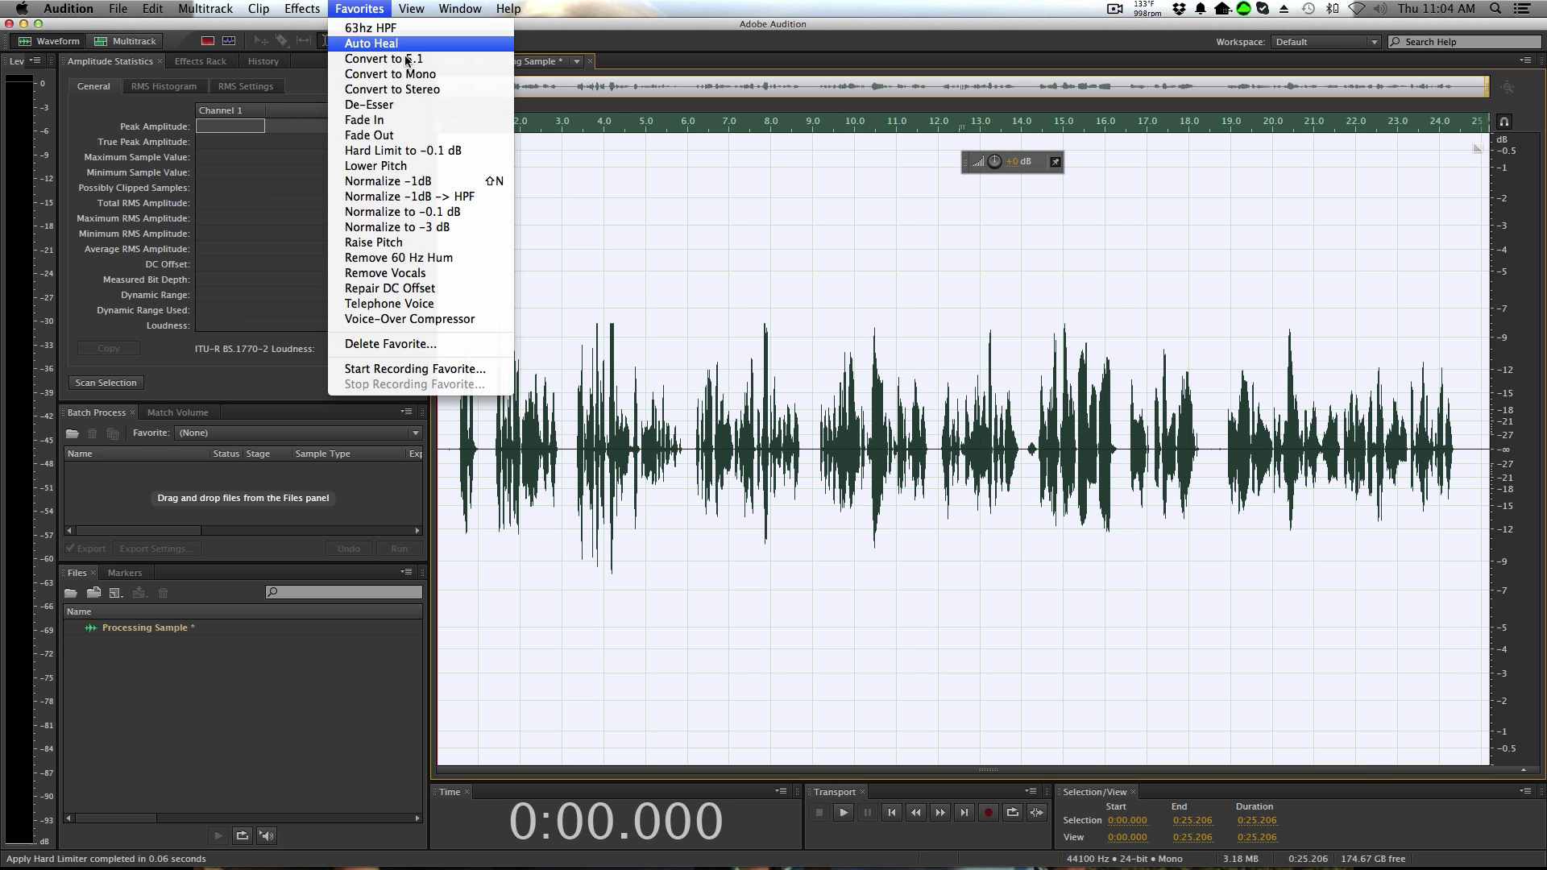
click(445, 228)
click(604, 375)
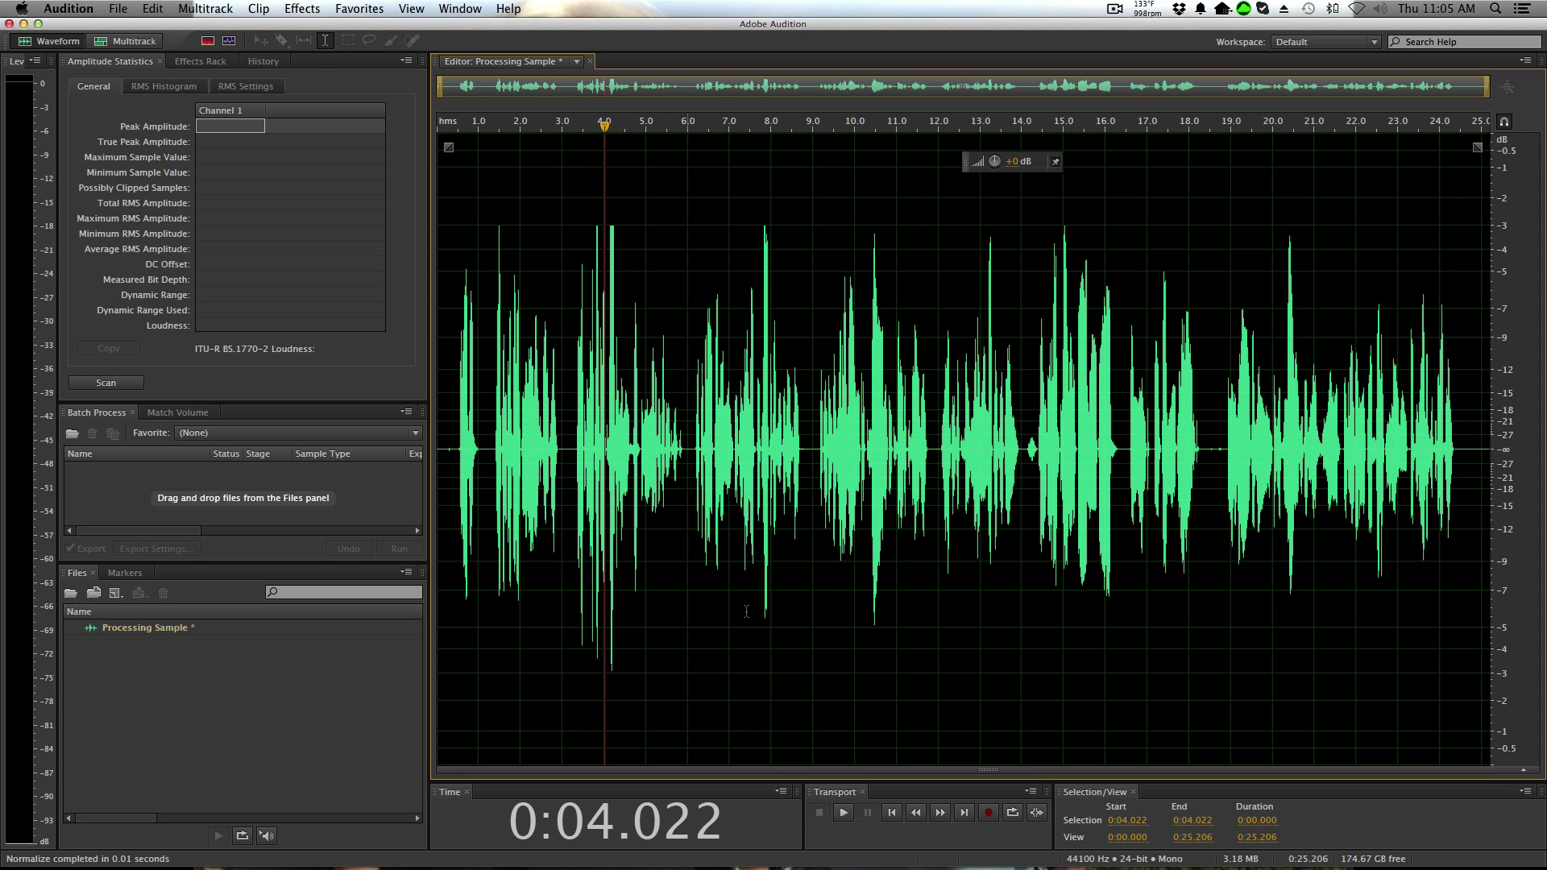
click(548, 290)
key(space)
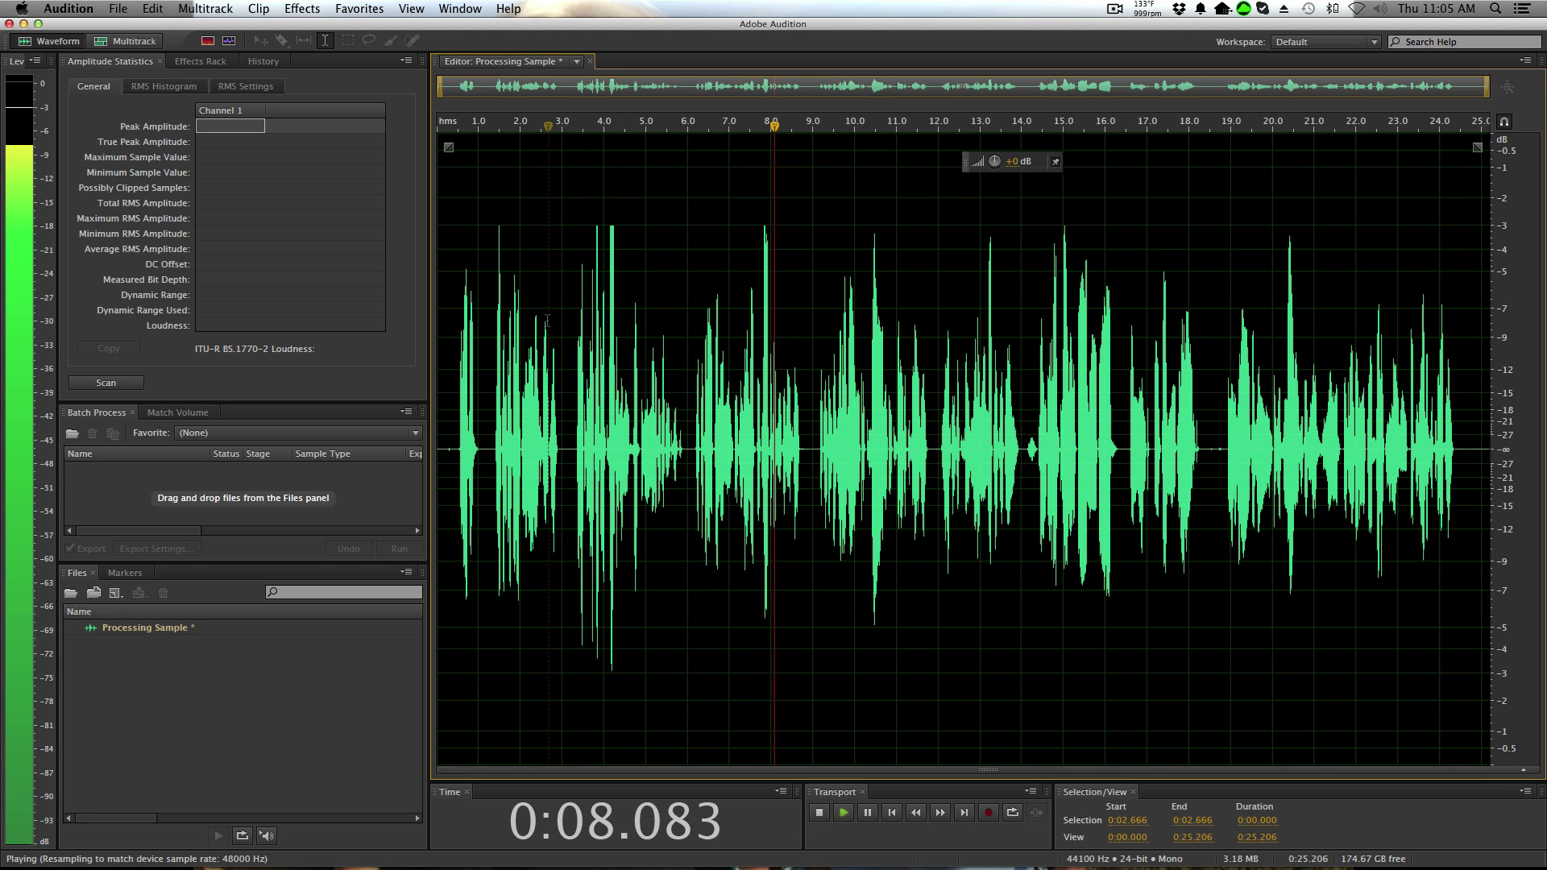
key(space)
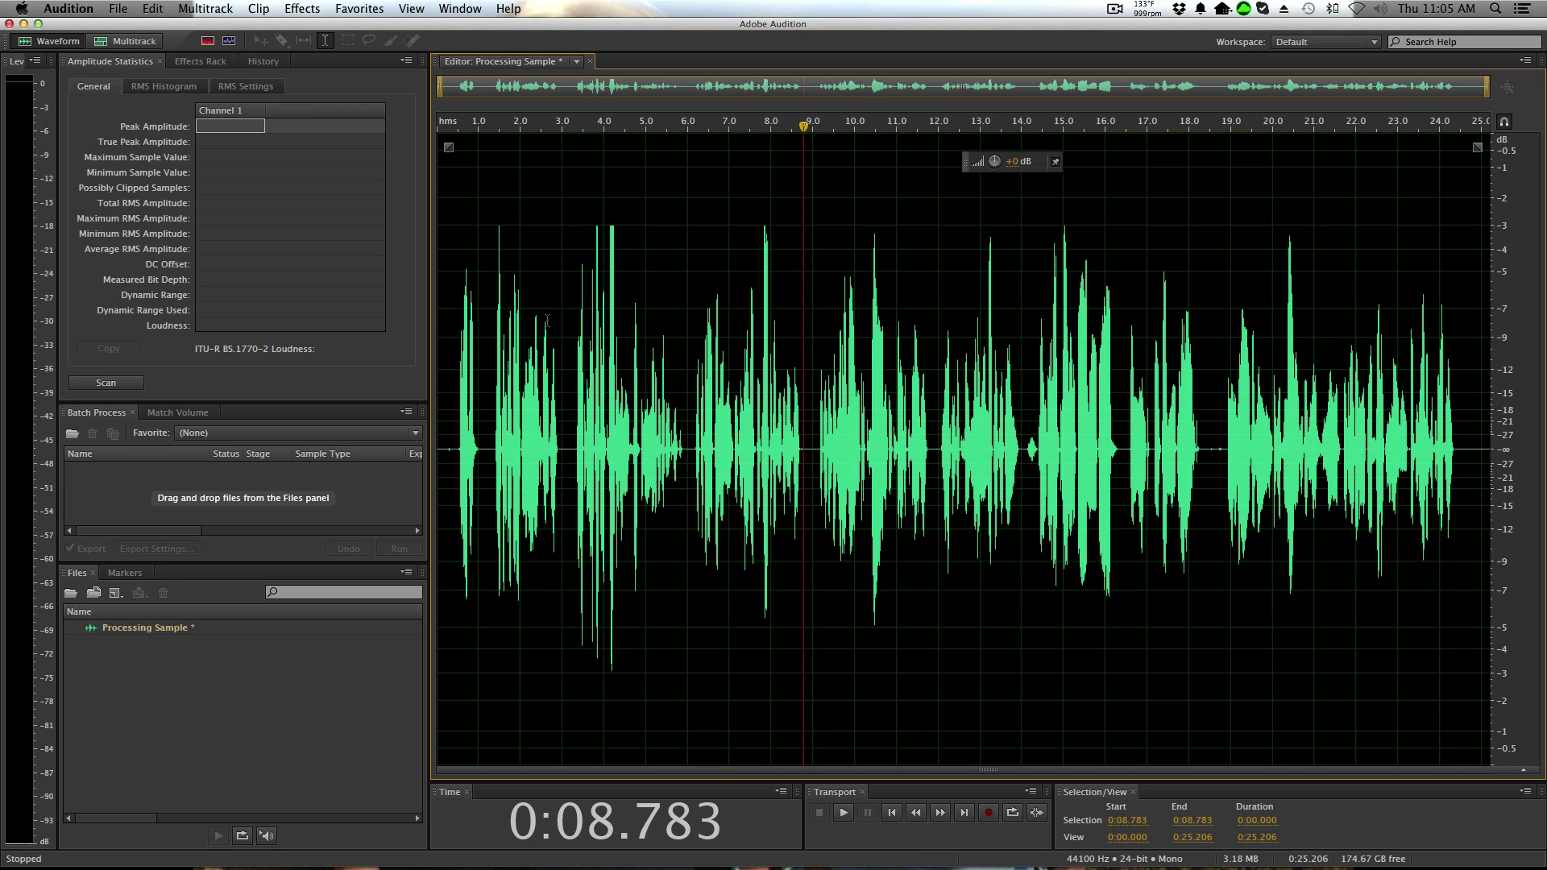
Undo the normalization and the -8 dB limiting, and raise the gain of the whole recording in two passes
key(super+a)
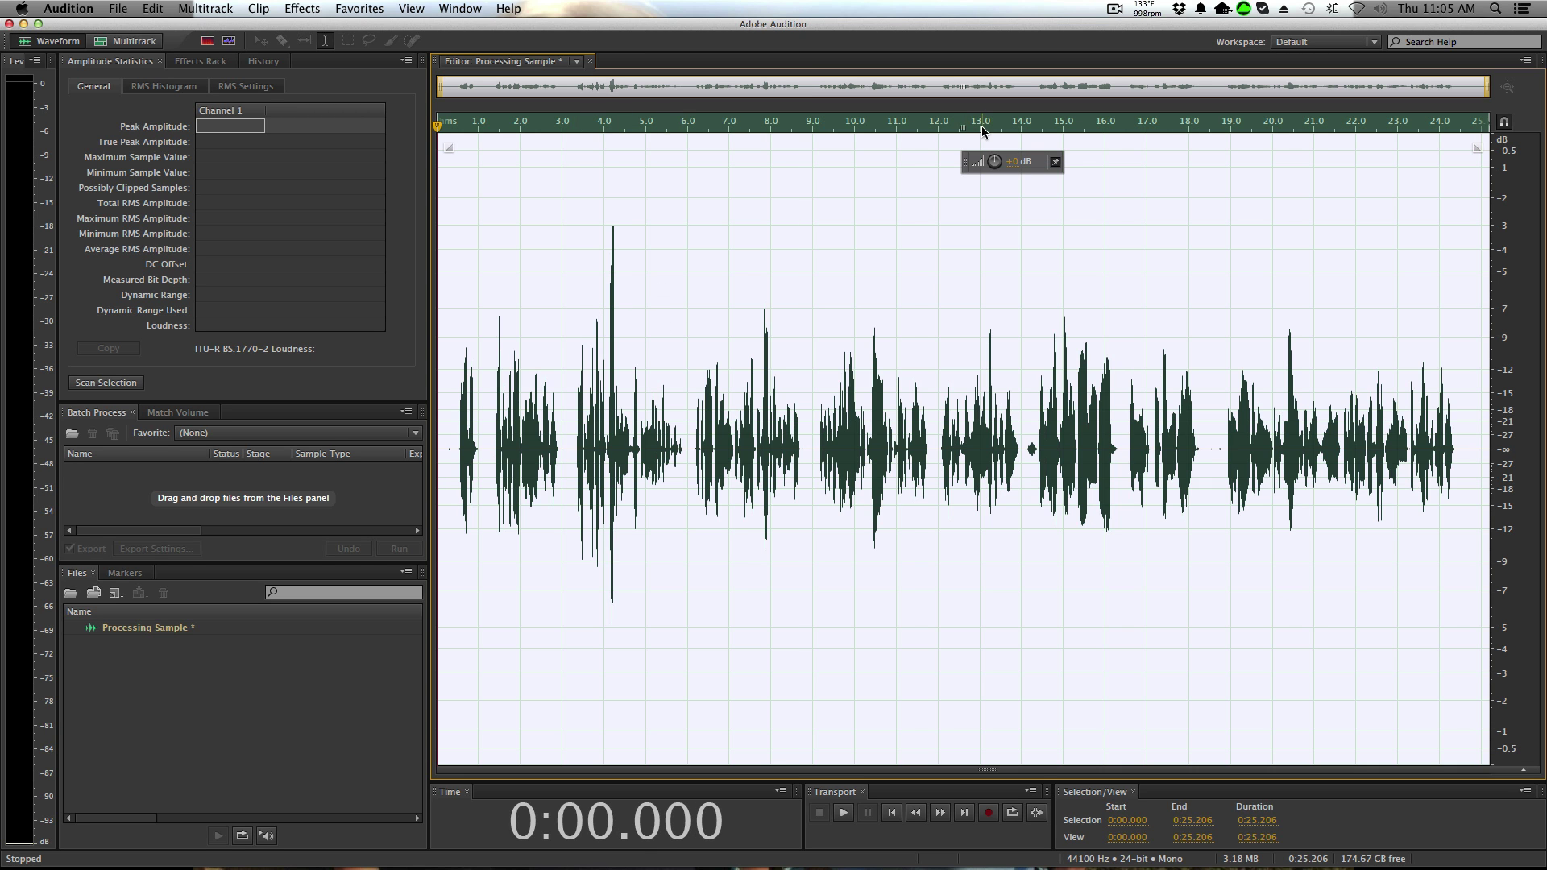
drag(995, 161, 995, 150)
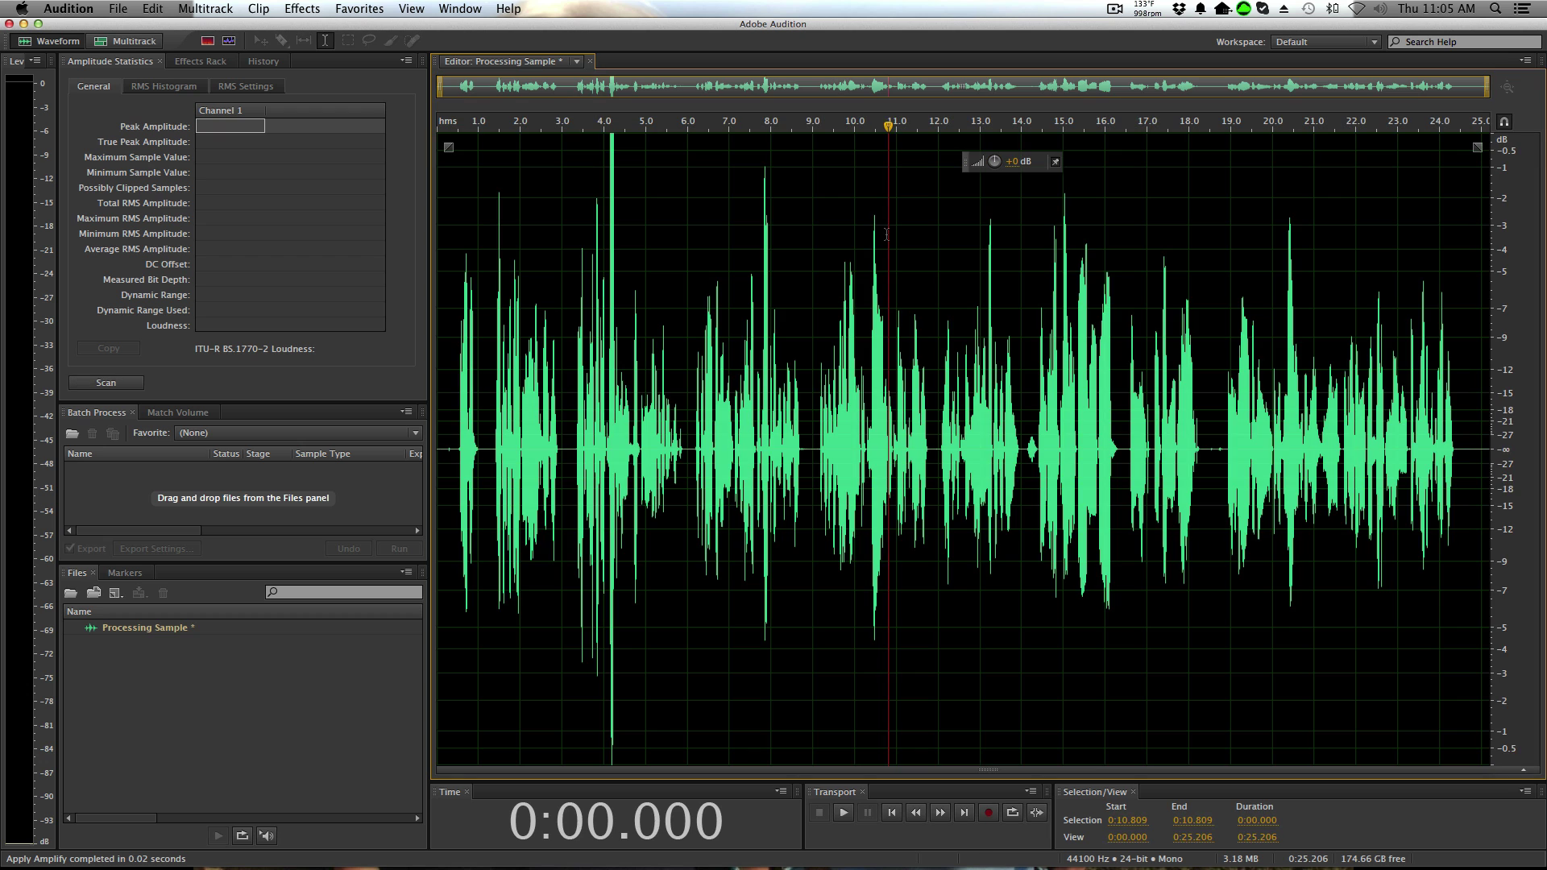
click(889, 201)
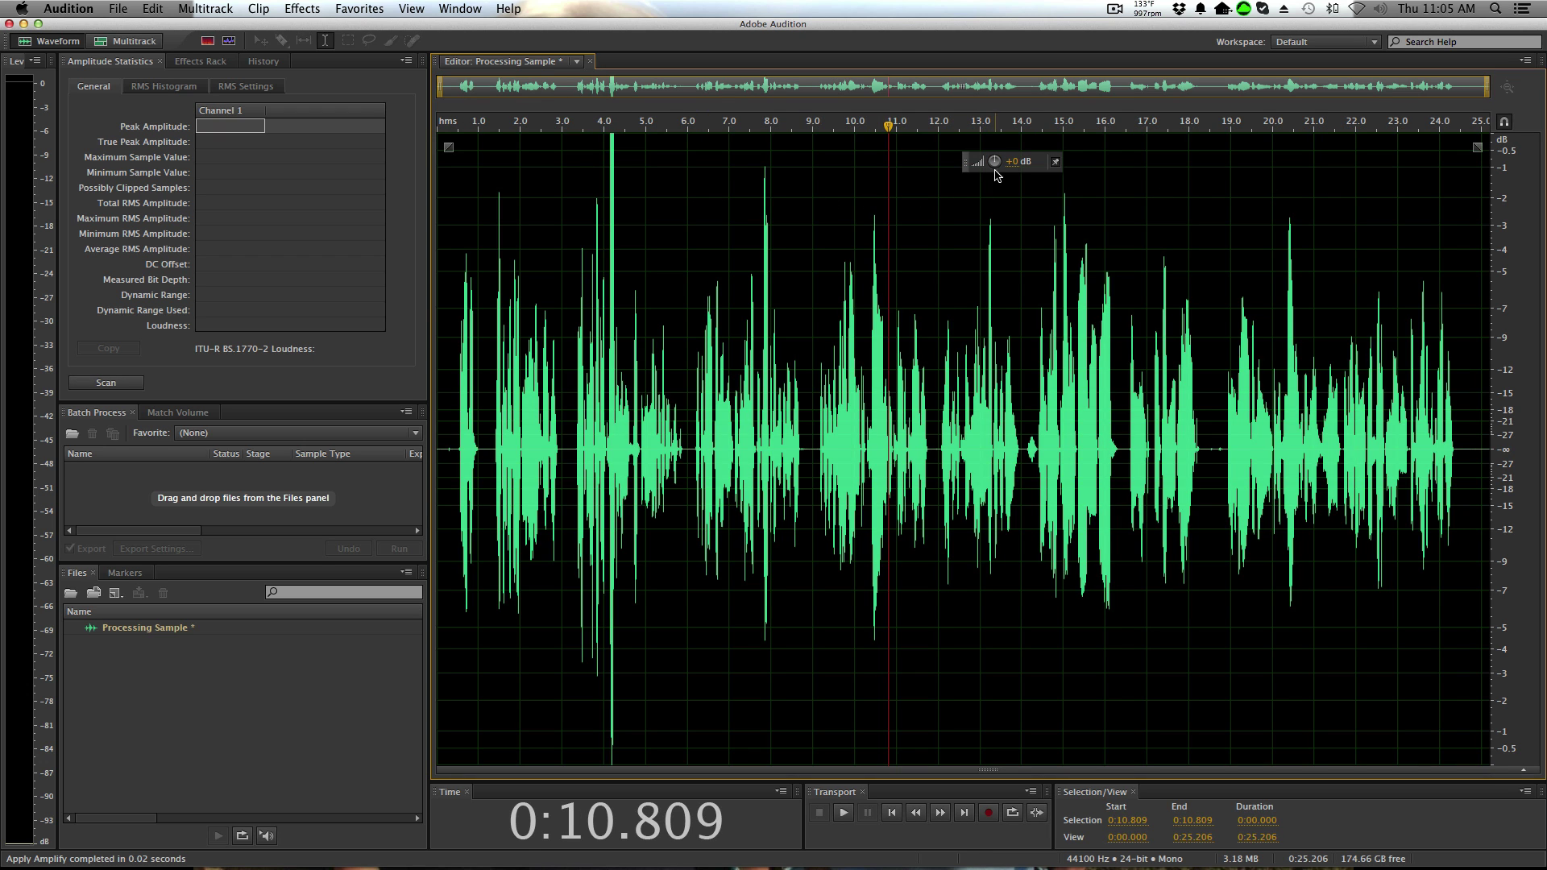
drag(996, 161, 995, 157)
click(906, 239)
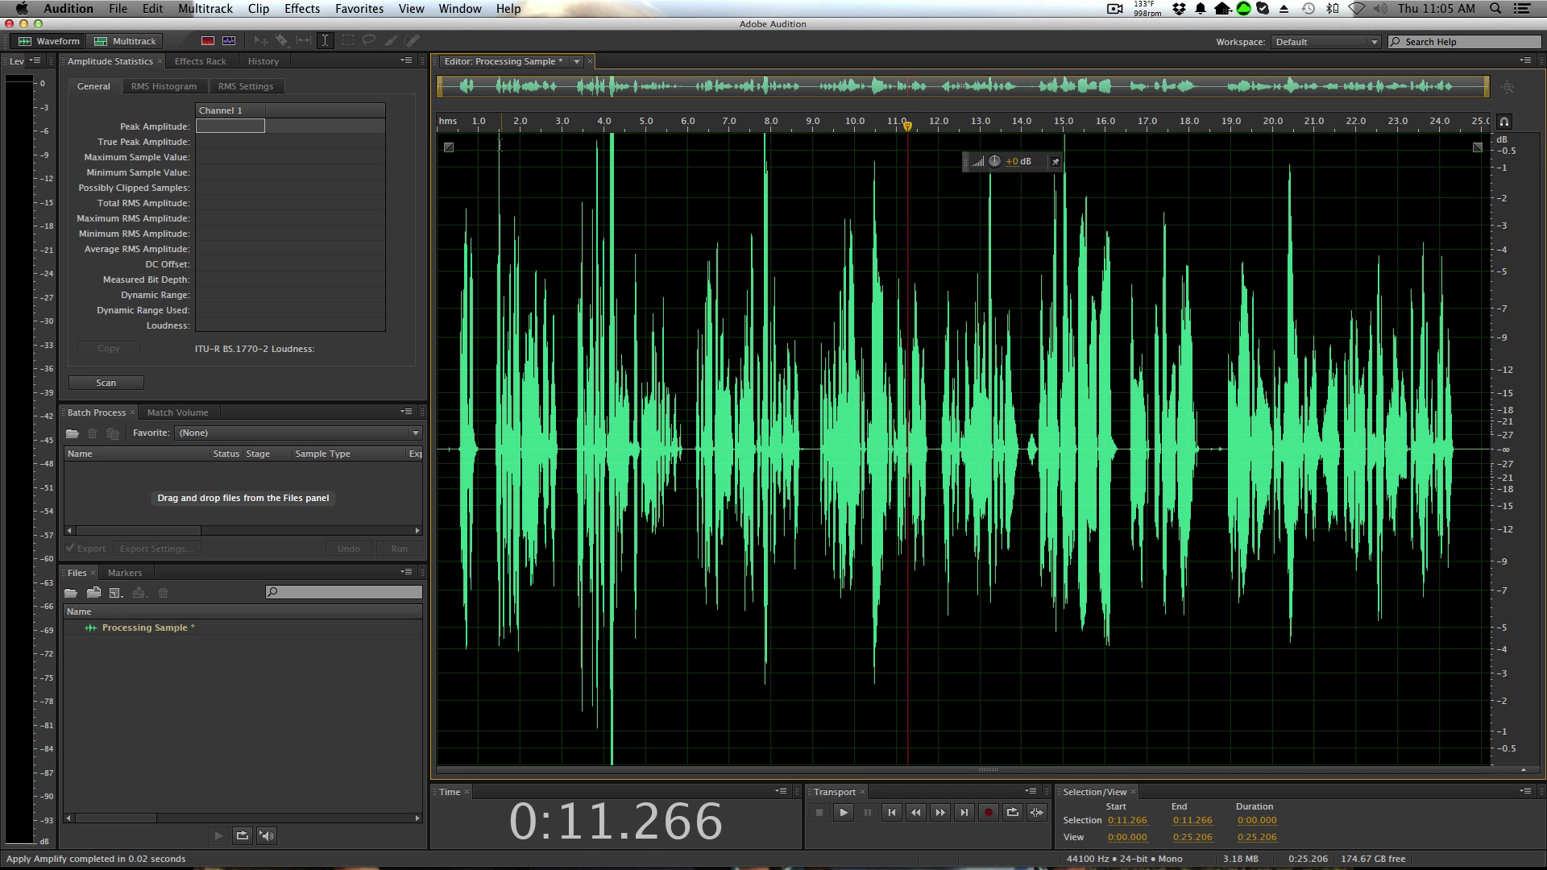
Play the amplified recording around the loud peak near 4 s and undo the last gain increase
click(559, 216)
key(space)
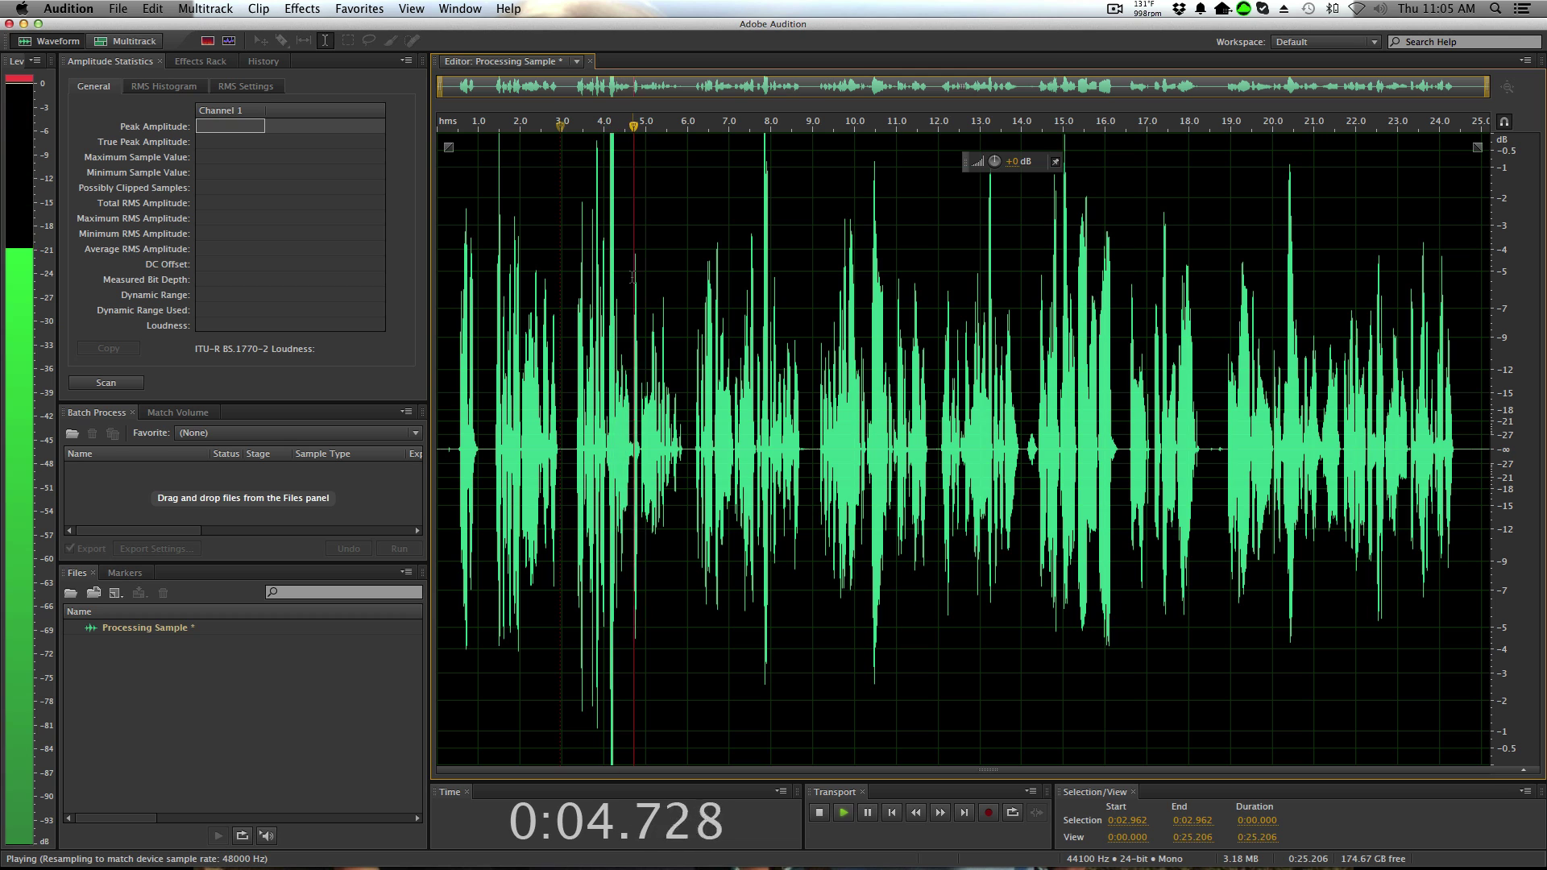
click(575, 211)
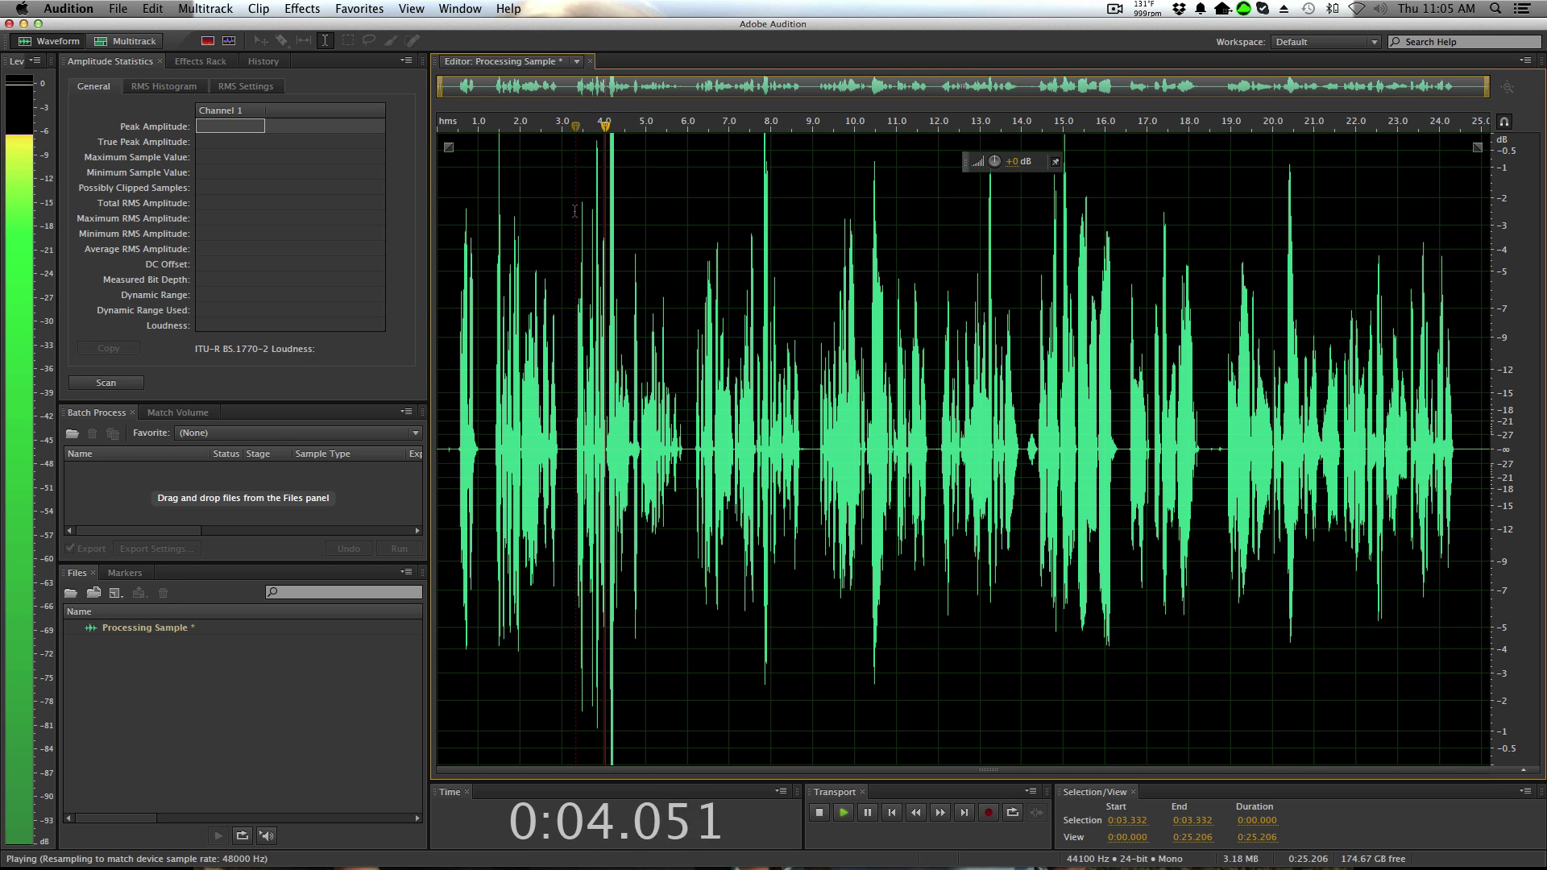
key(space)
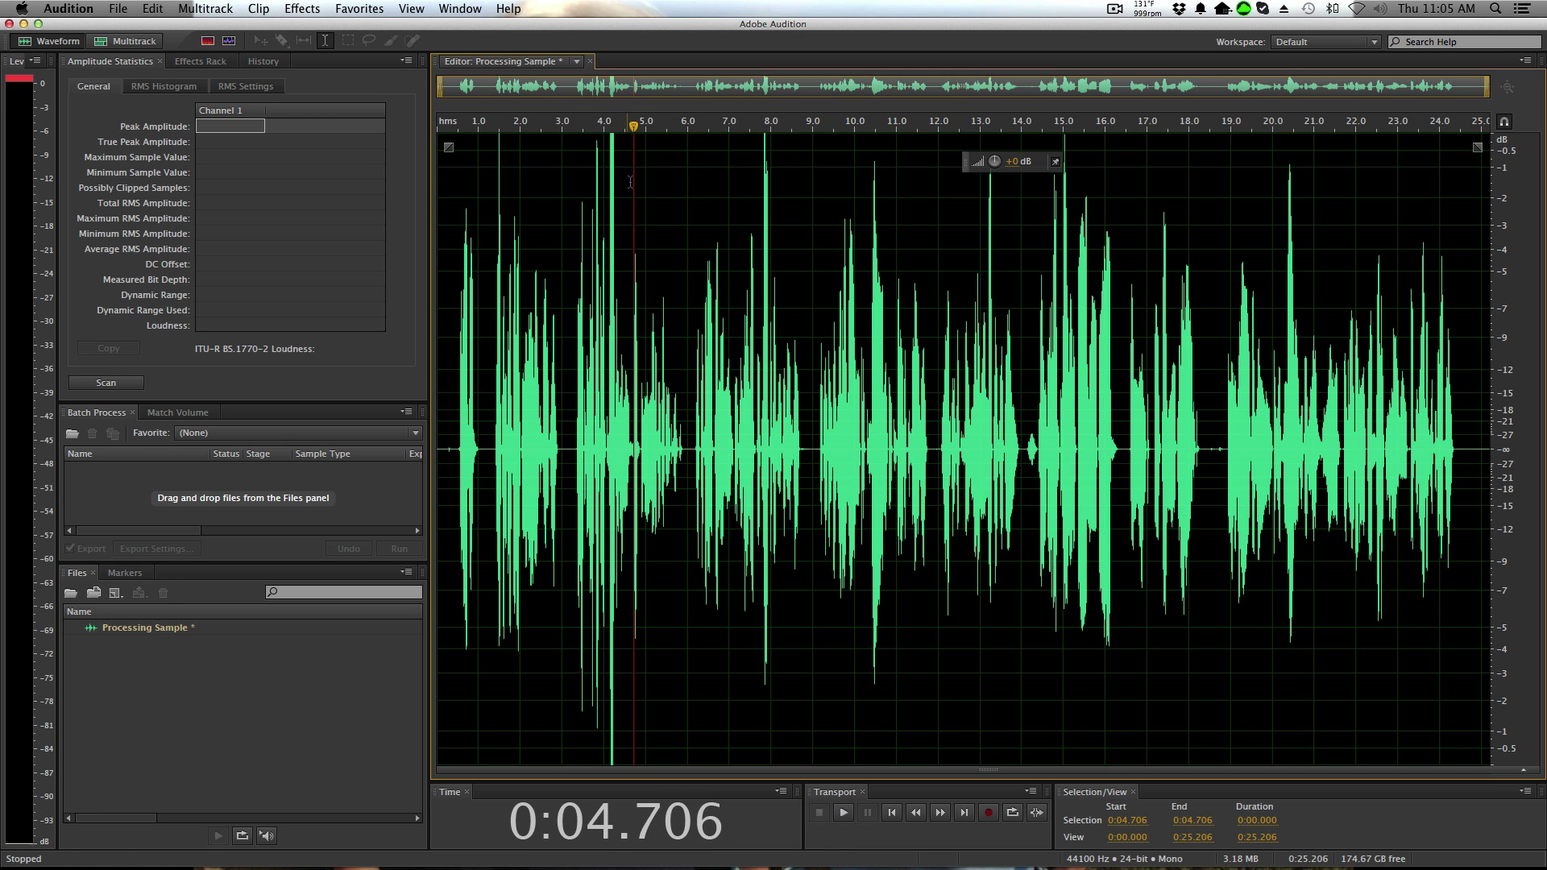
double_click(862, 307)
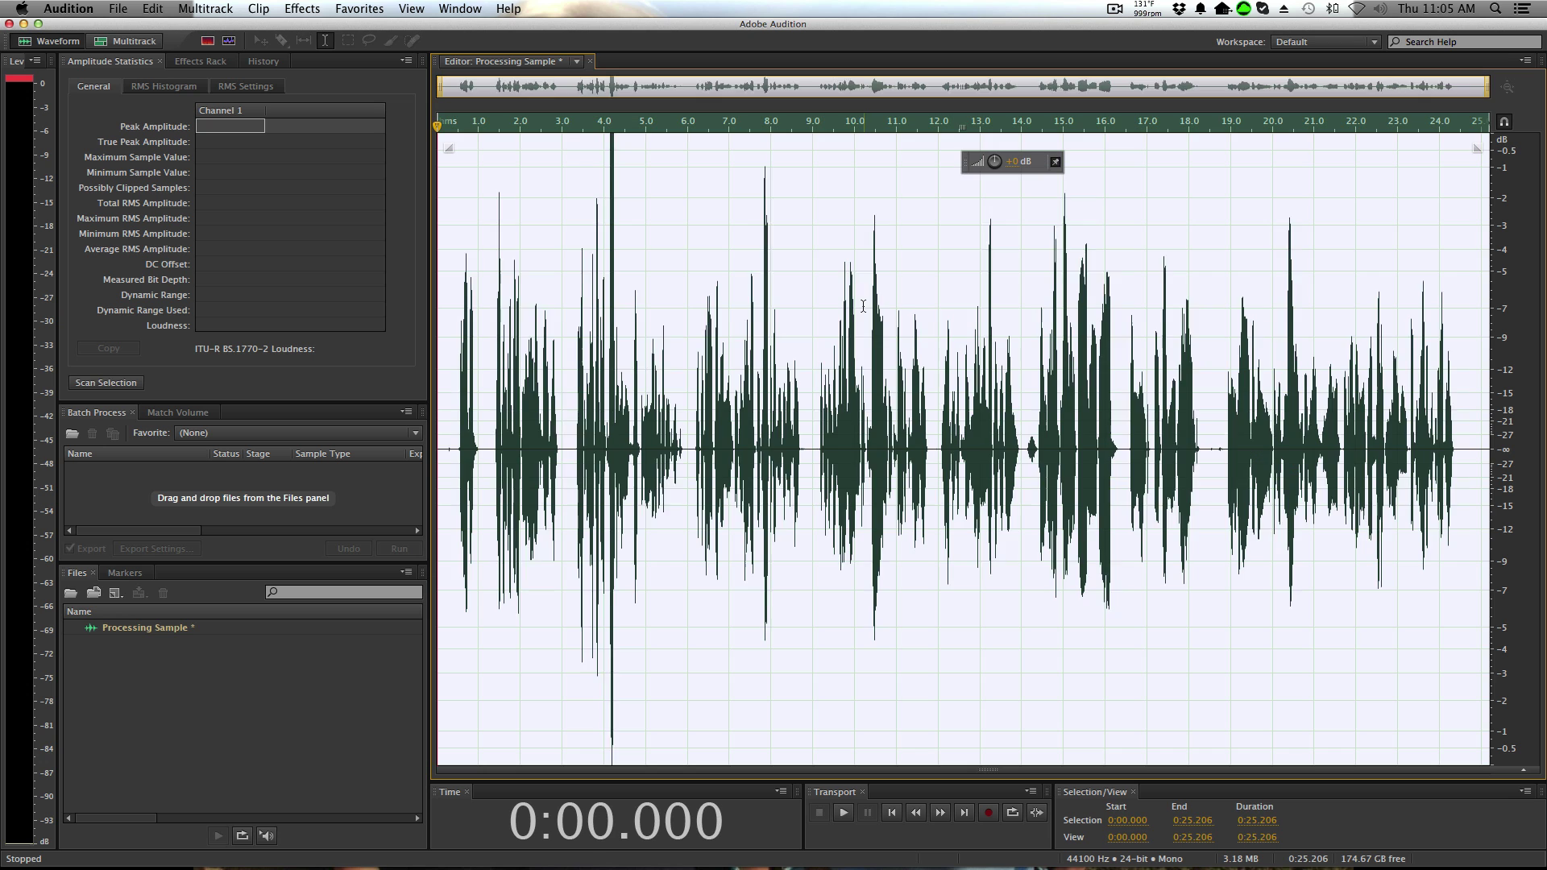
Undo the remaining gain increase and apply the Hard Limiter to the whole recording with a maximum amplitude lower than -8 dB
click(377, 7)
mouse_move(304, 8)
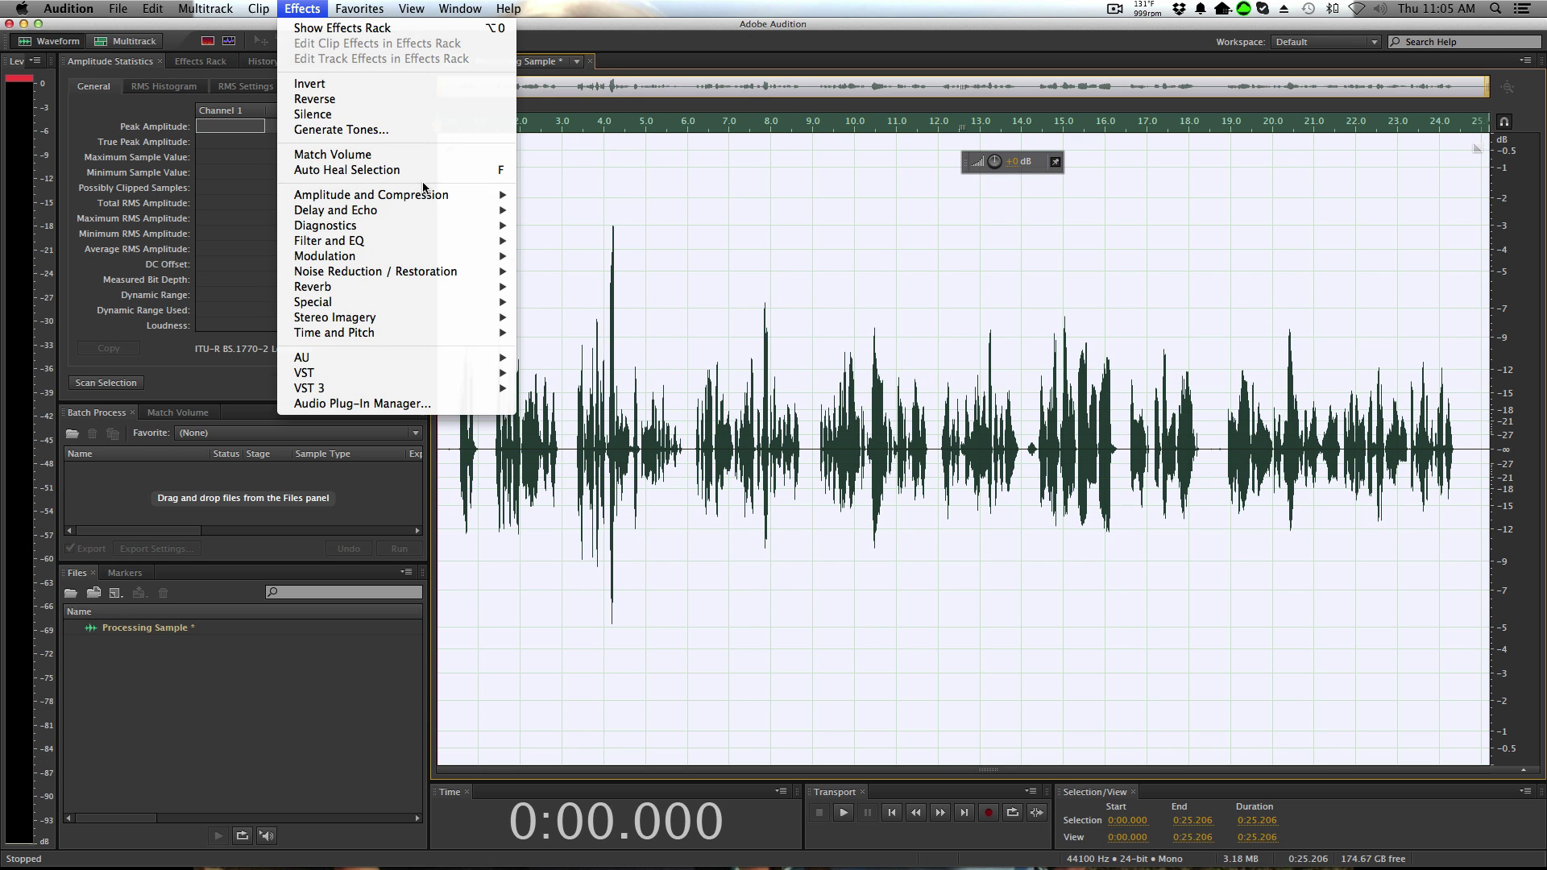
mouse_move(452, 197)
click(652, 256)
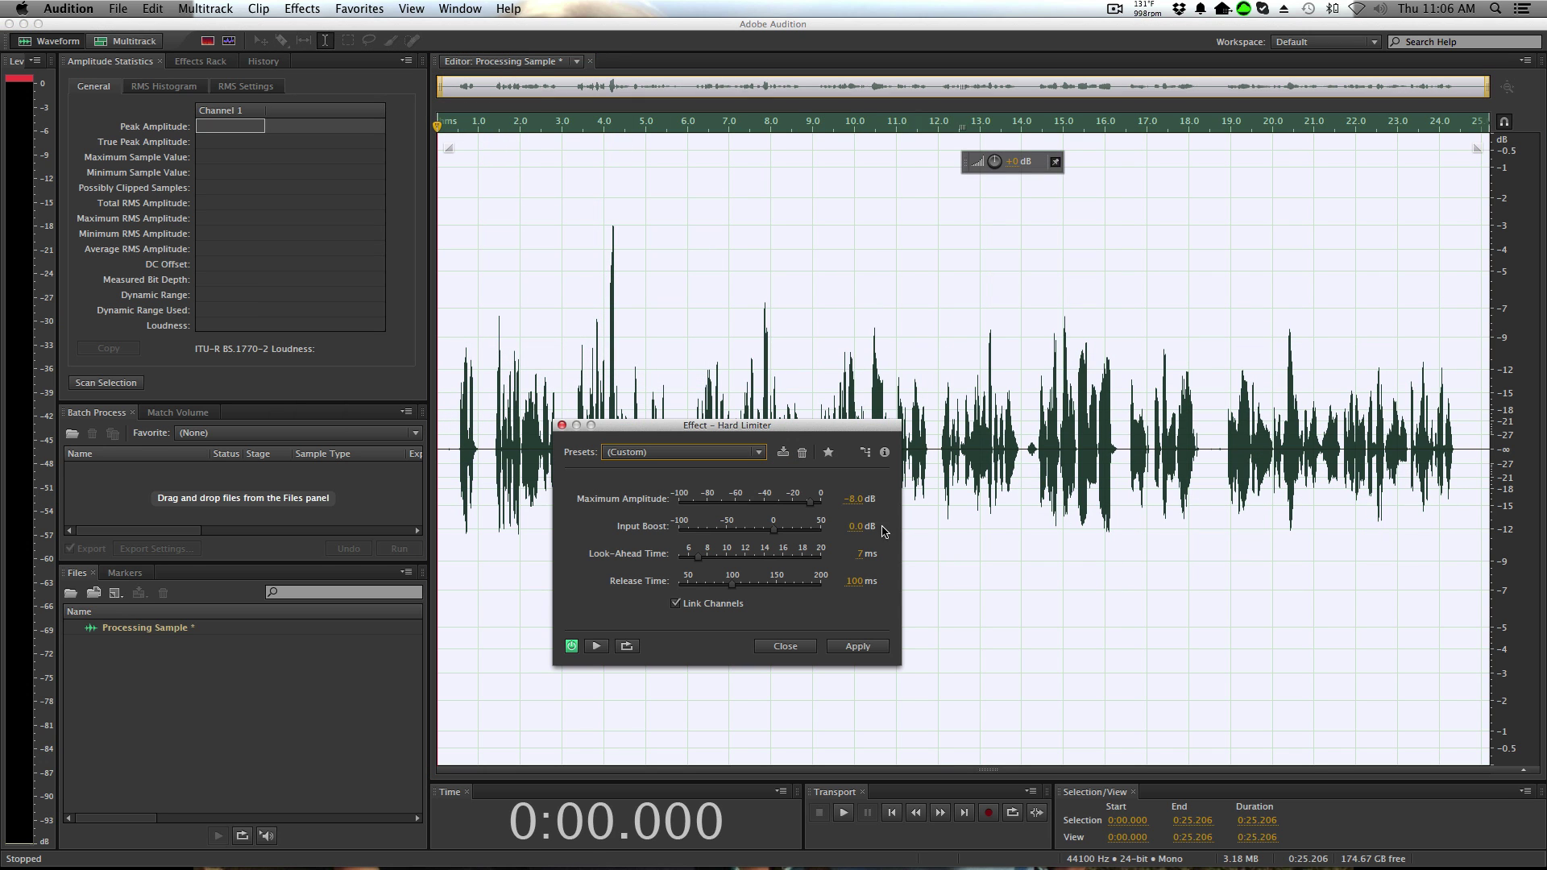
click(859, 503)
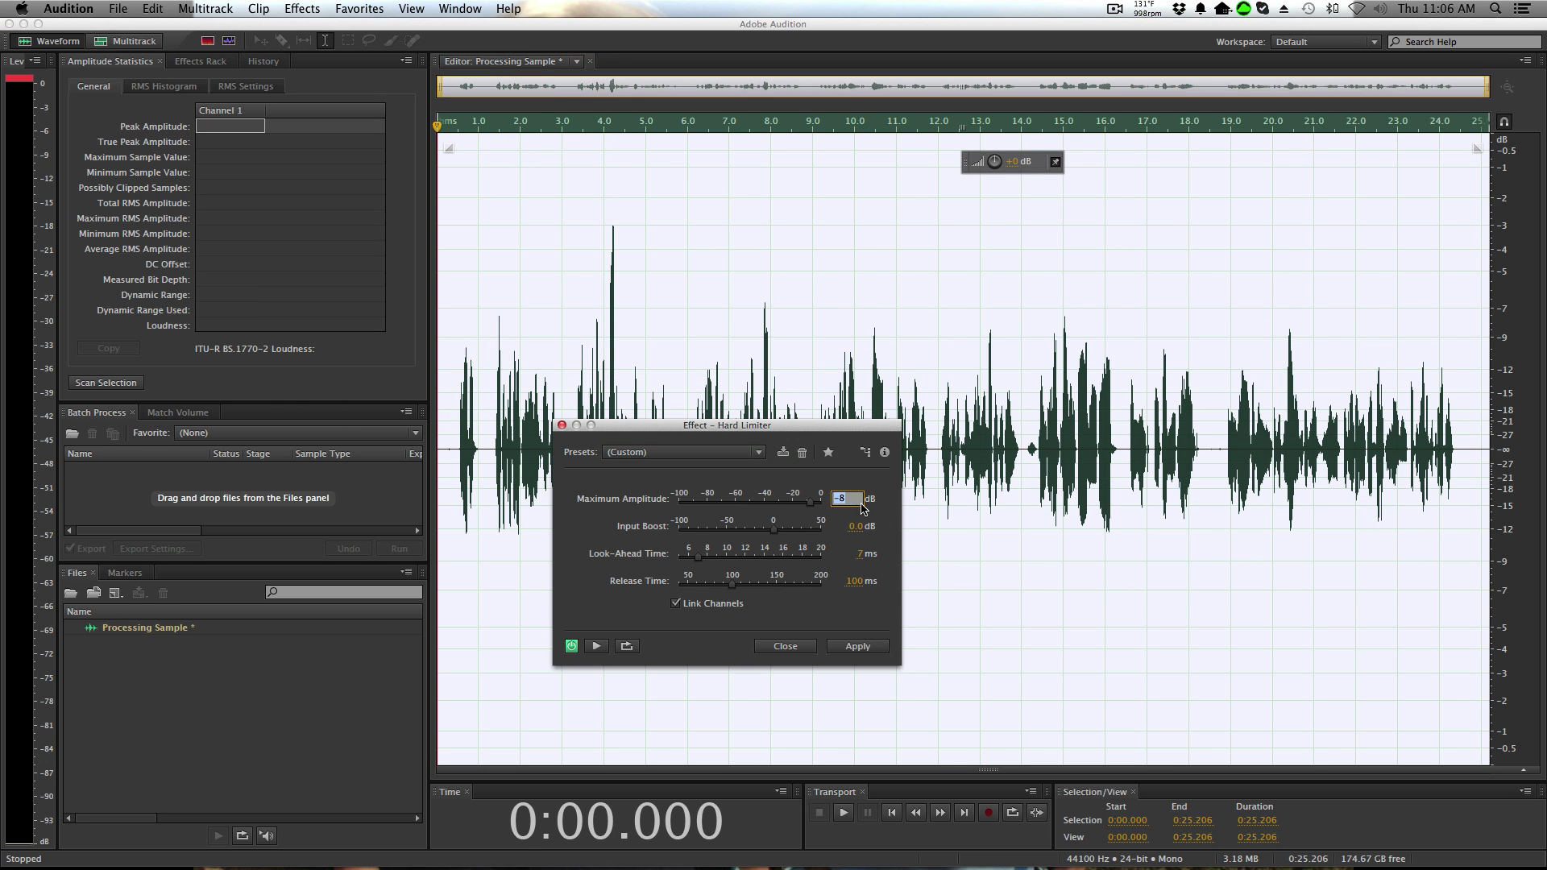
click(857, 647)
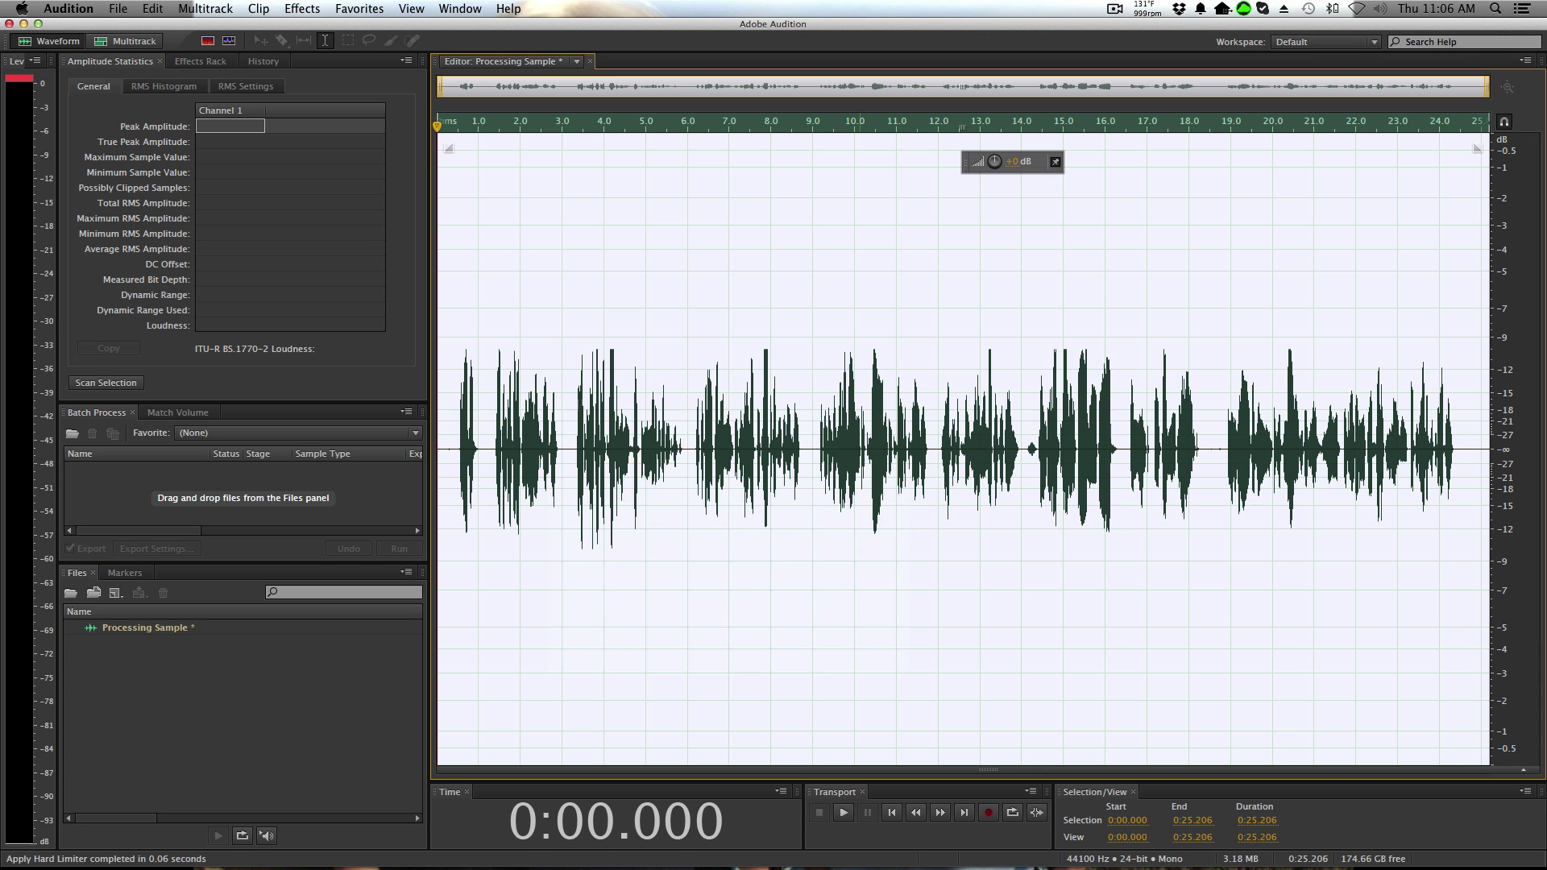
Raise the gain of the limited recording until its peaks reach between -2 and -1 dB, and clear the selection at about 12.7 s
drag(994, 161, 994, 147)
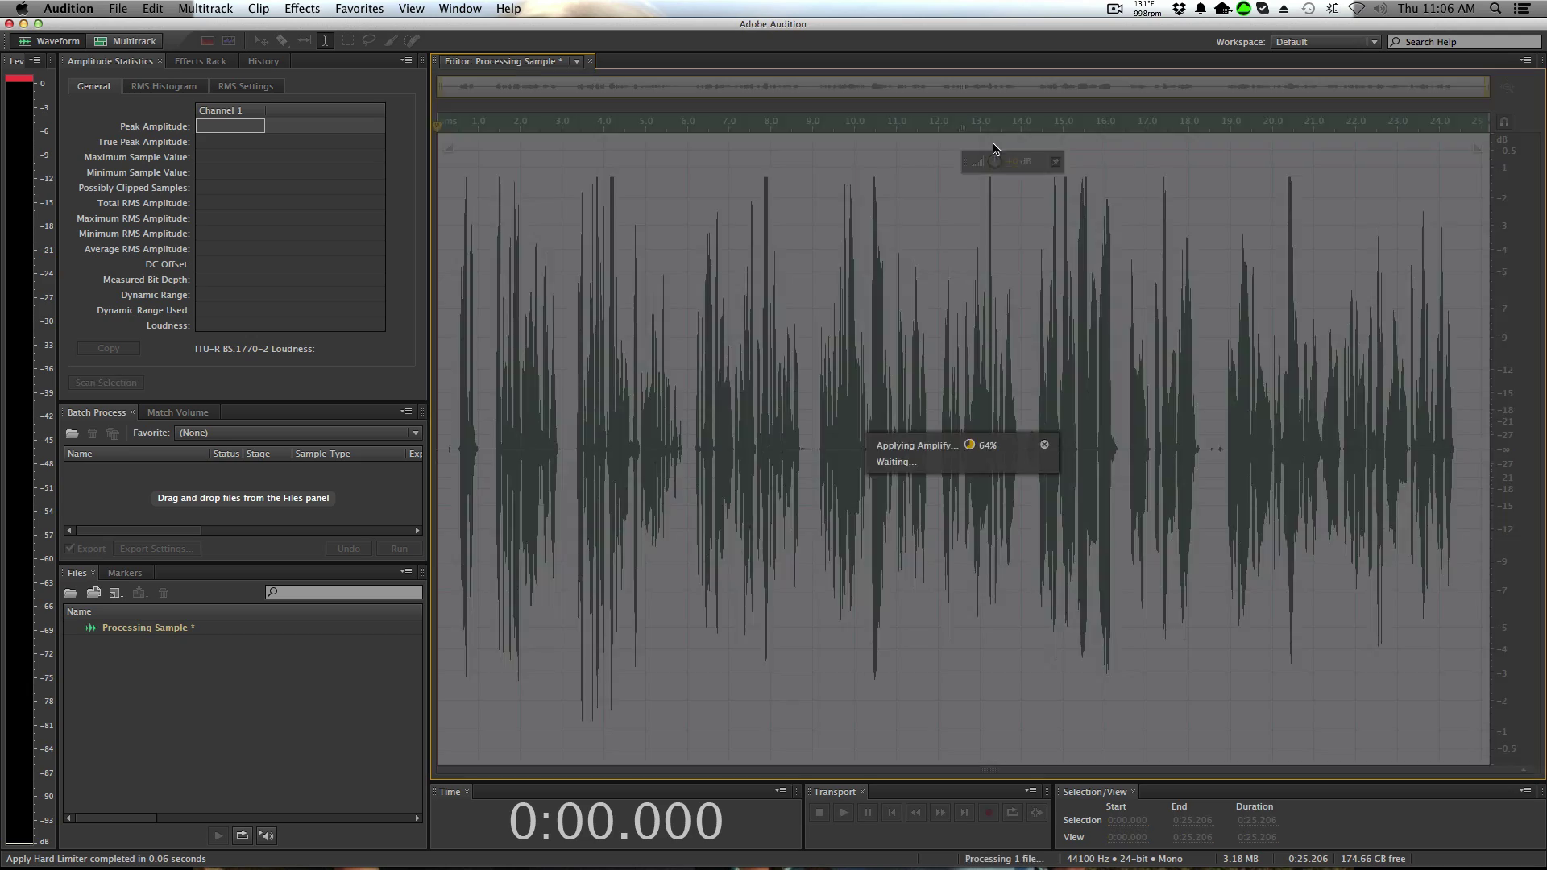
click(966, 237)
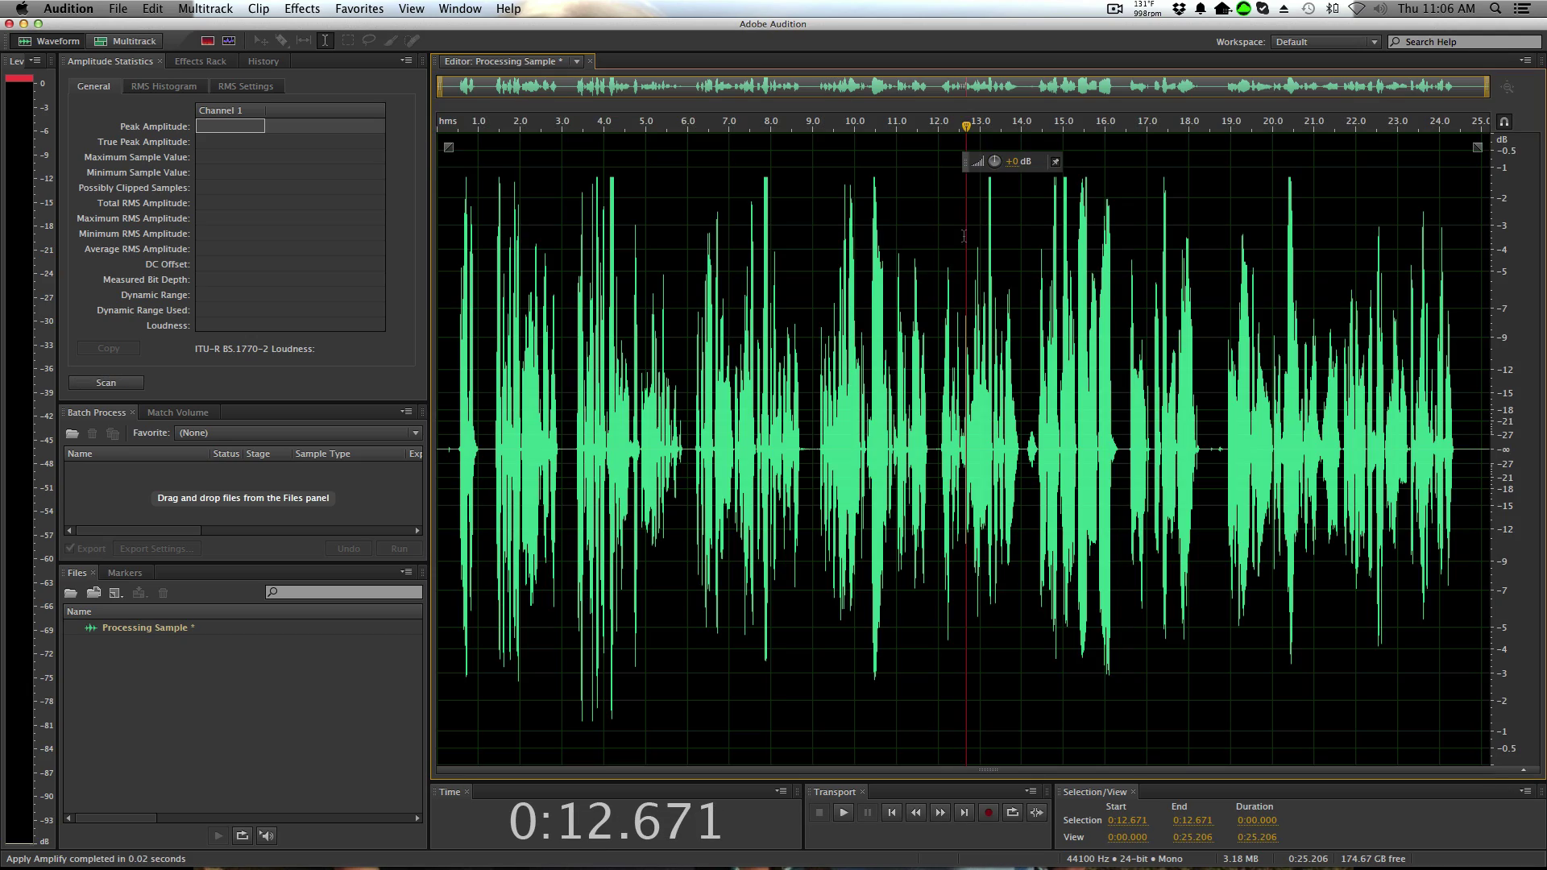